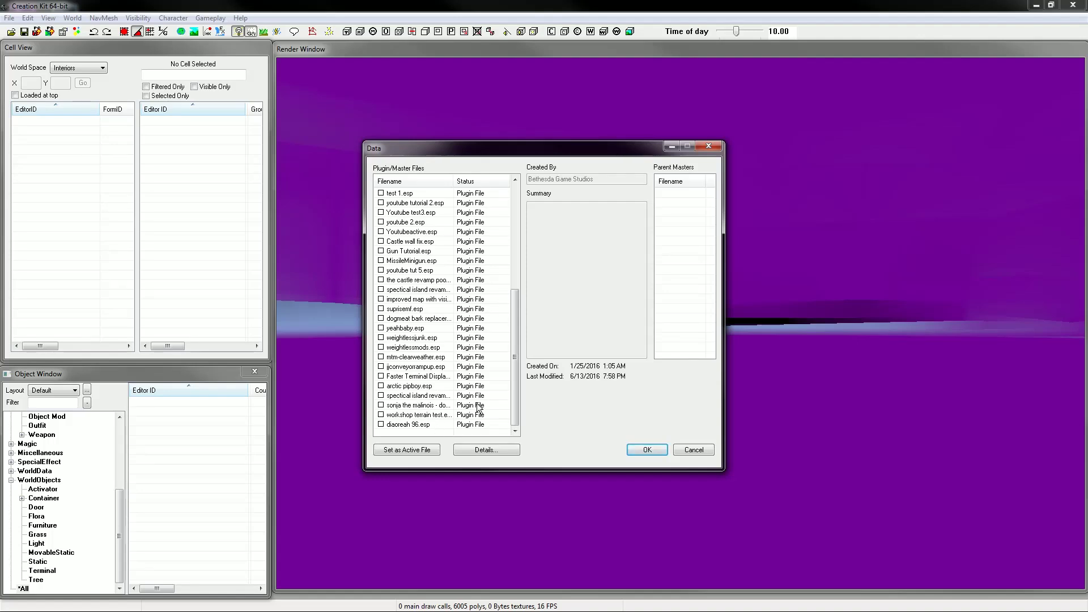
Load the chosen master data and save the session as a new plugin named fartmunch2
{"action": "left_click_drag", "start_coordinate": [516, 382], "coordinate": [513, 280]}
{"action": "left_click", "coordinate": [647, 450]}
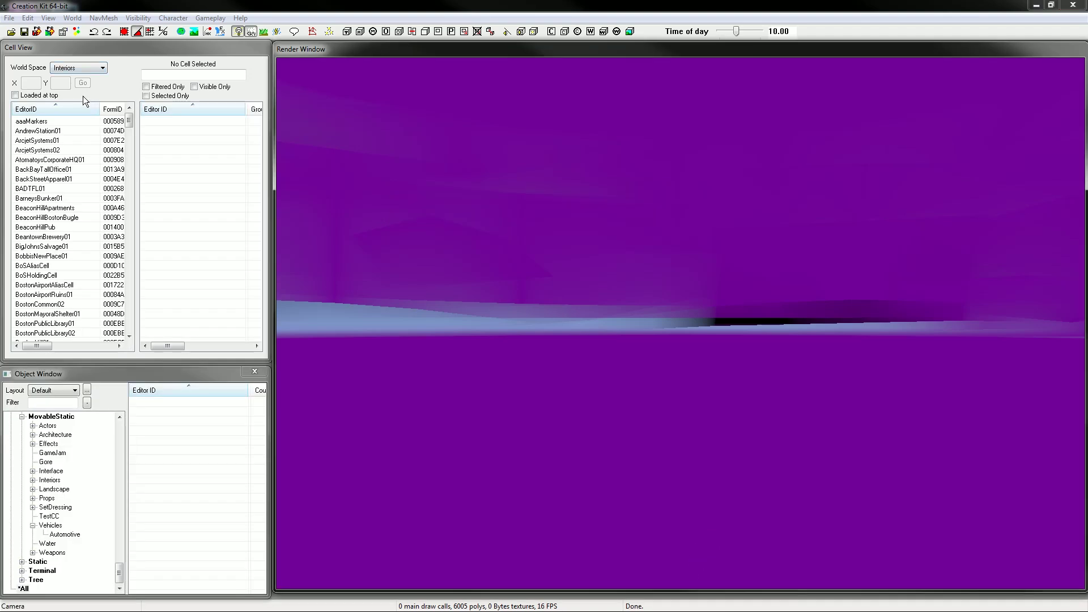
{"action": "left_click", "coordinate": [87, 67]}
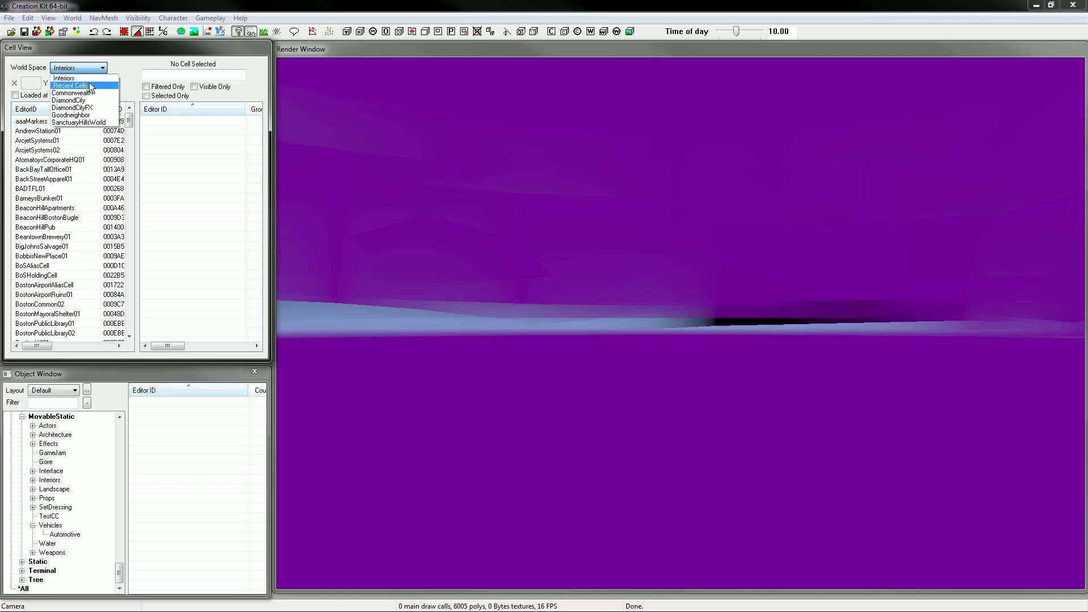
{"action": "left_click", "coordinate": [21, 32]}
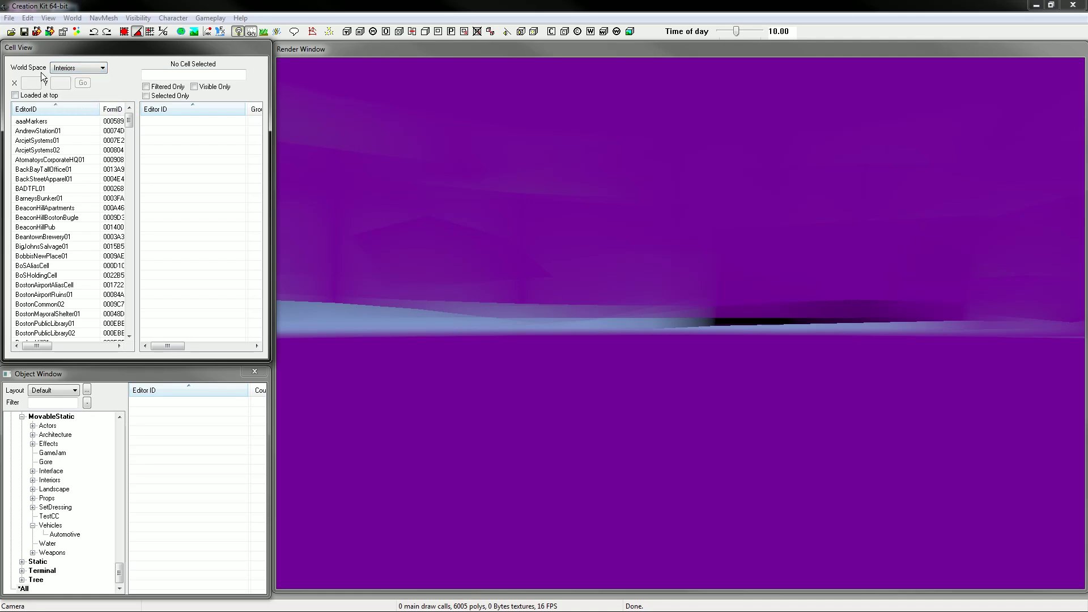
{"action": "left_click", "coordinate": [24, 31]}
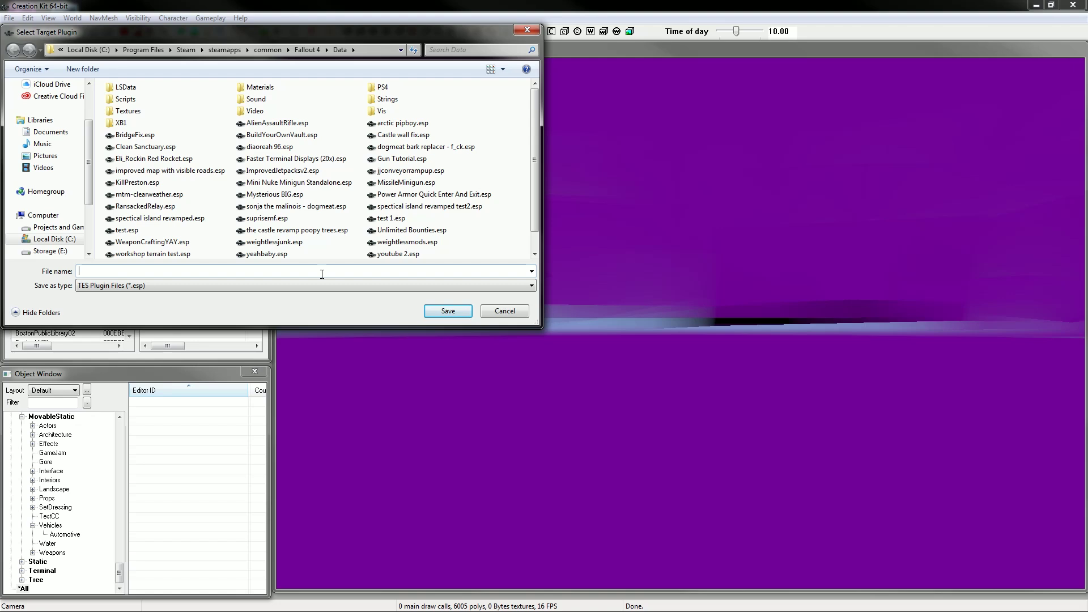
{"action": "type", "text": "fartmunch2"}
{"action": "left_click", "coordinate": [450, 311]}
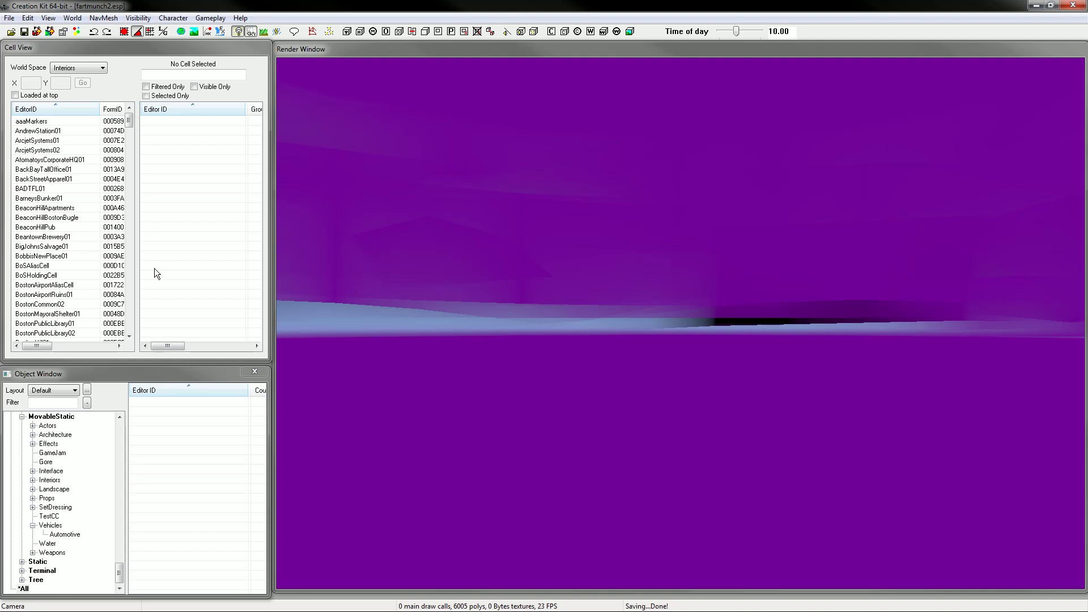
Switch the world space to Commonwealth and load the OberlandStation cell for editing
{"action": "left_click", "coordinate": [74, 68]}
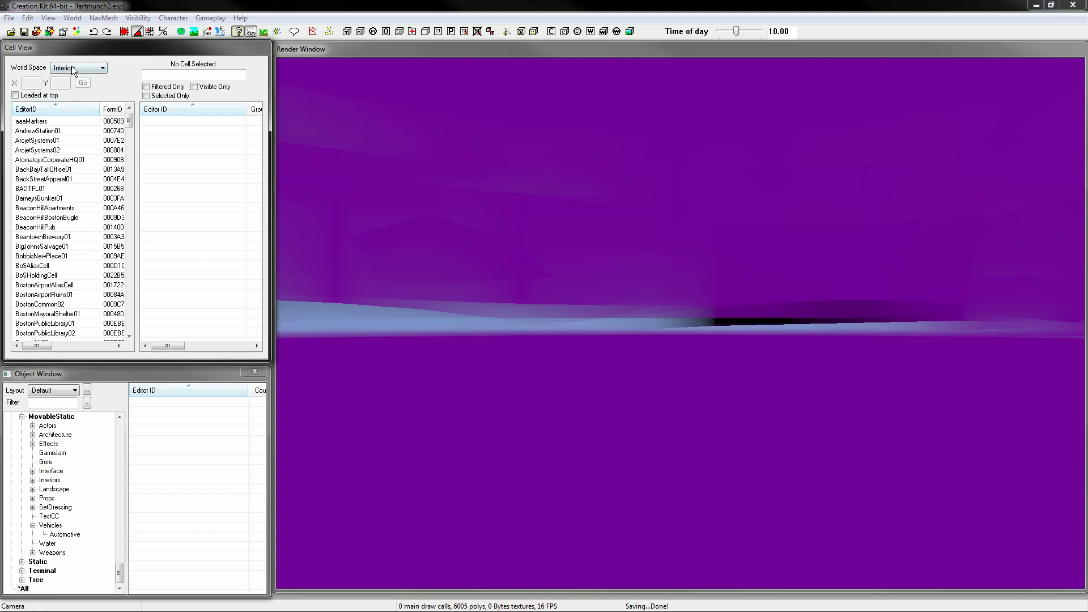
{"action": "left_click", "coordinate": [73, 93]}
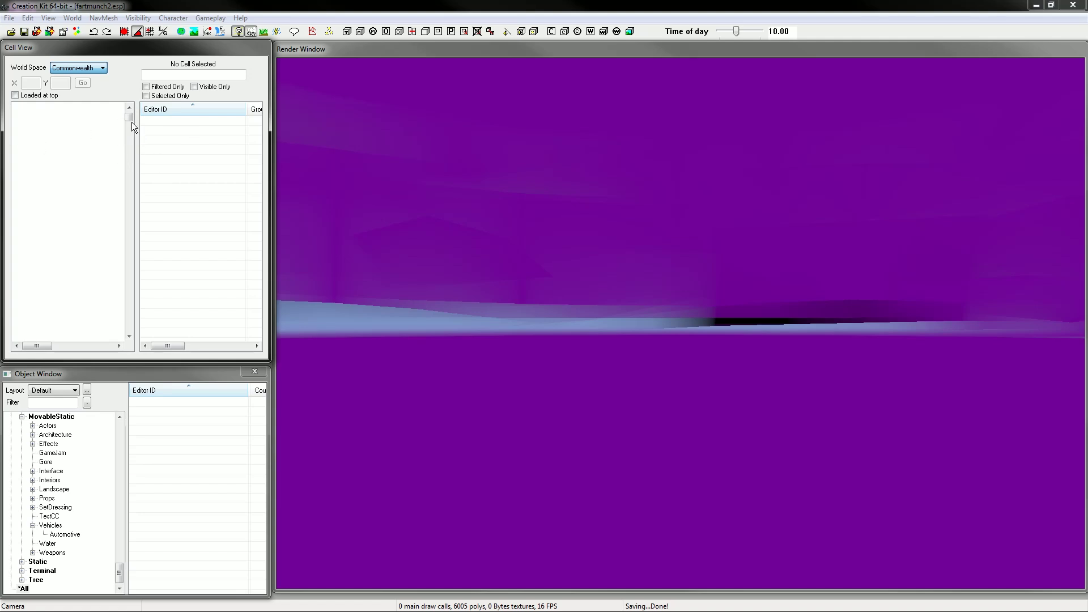
{"action": "left_click", "coordinate": [46, 172]}
{"action": "scroll", "coordinate": [46, 172], "scroll_direction": "down", "scroll_amount": 7}
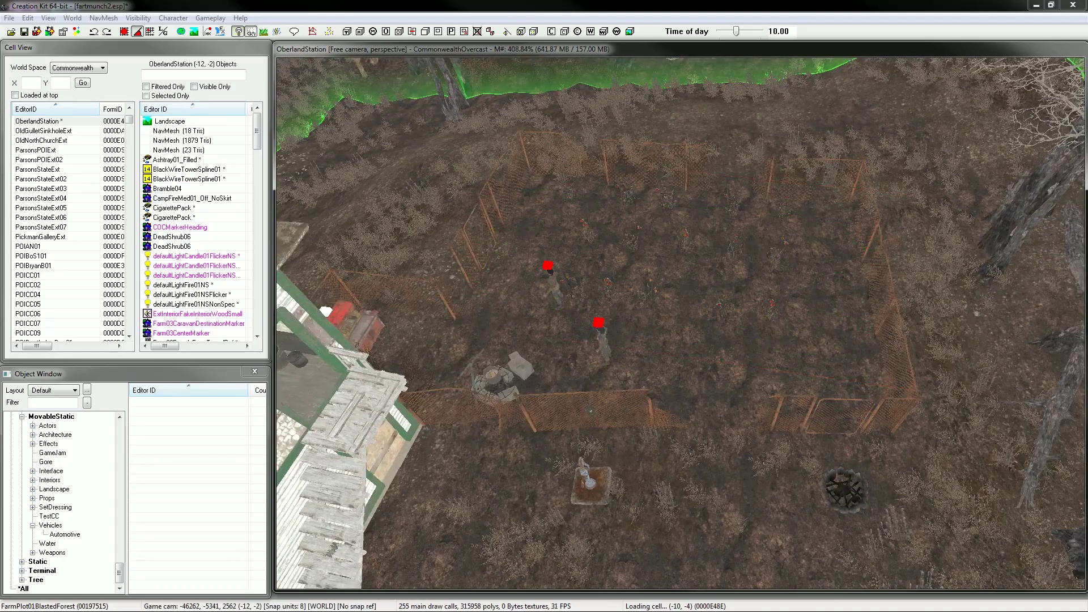
Select all the tato plants inside the fenced plot and hide them
{"action": "left_click", "coordinate": [724, 305]}
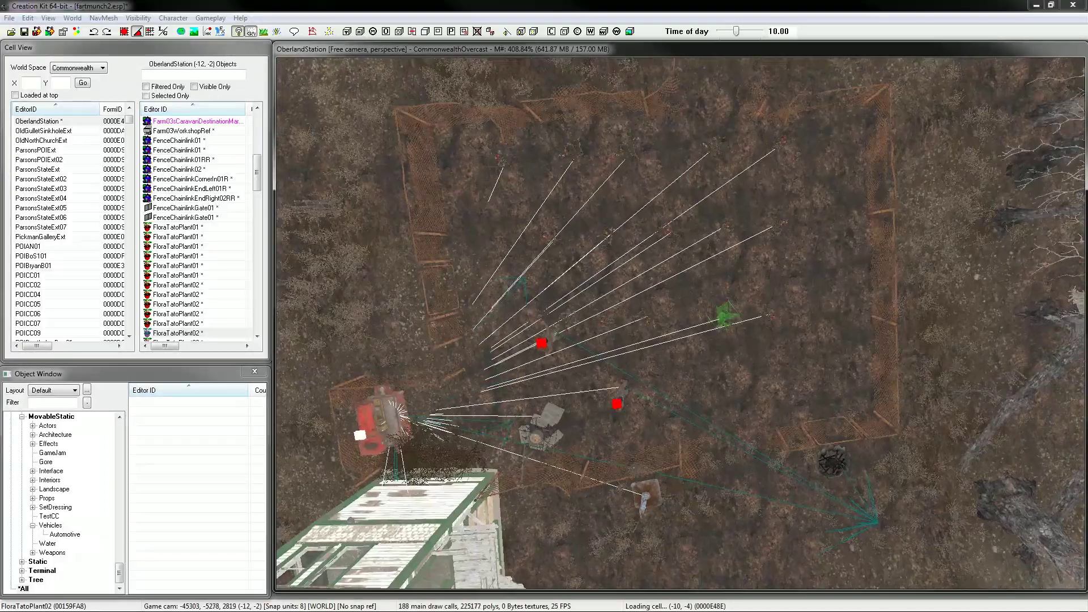
{"action": "left_click_drag", "start_coordinate": [463, 145], "coordinate": [816, 340]}
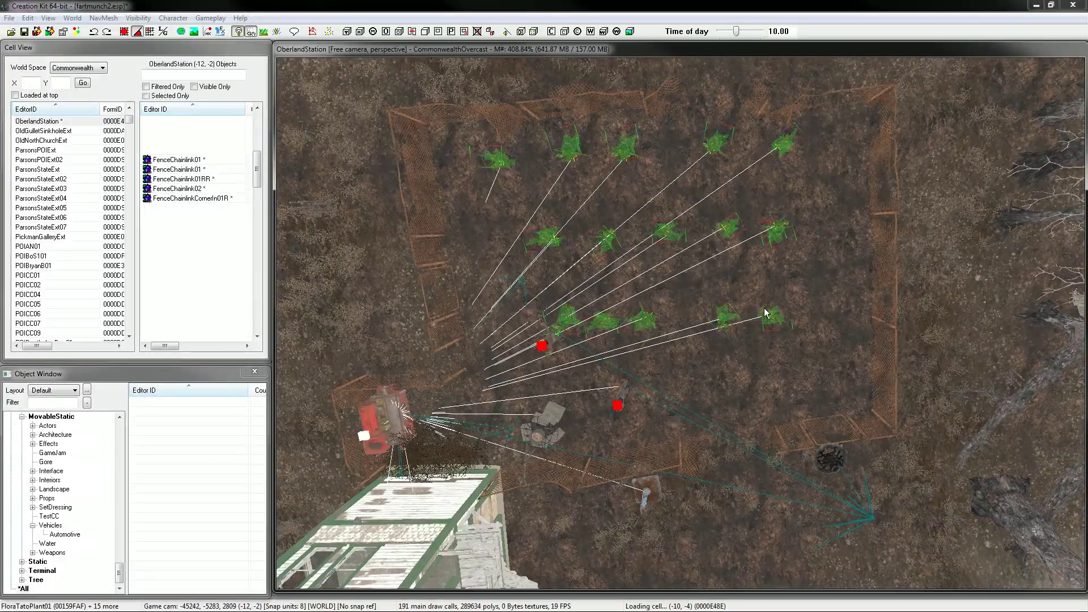
{"action": "middle_click_drag", "start_coordinate": [767, 313], "coordinate": [669, 261], "text": "shift"}
{"action": "scroll", "coordinate": [708, 283], "scroll_direction": "down", "scroll_amount": 5}
{"action": "key", "text": "1"}
{"action": "key", "text": "1"}
Hide the two female farm settlers near the fence and the WorkshopBorderOberland01 object
{"action": "left_click", "coordinate": [592, 271]}
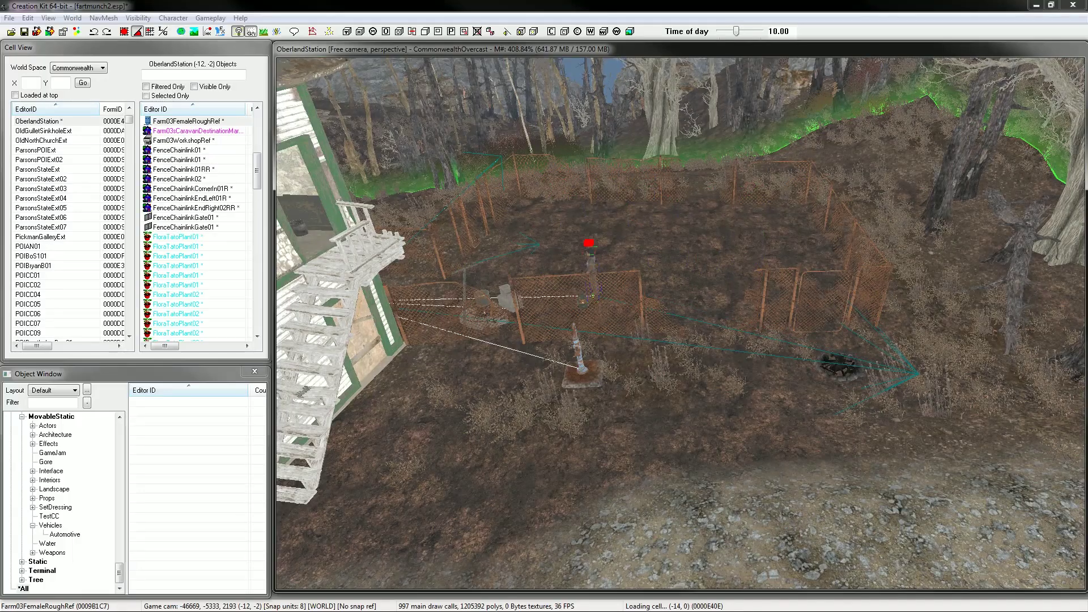
{"action": "key", "text": "1"}
{"action": "key", "text": "1"}
{"action": "left_click", "coordinate": [795, 126]}
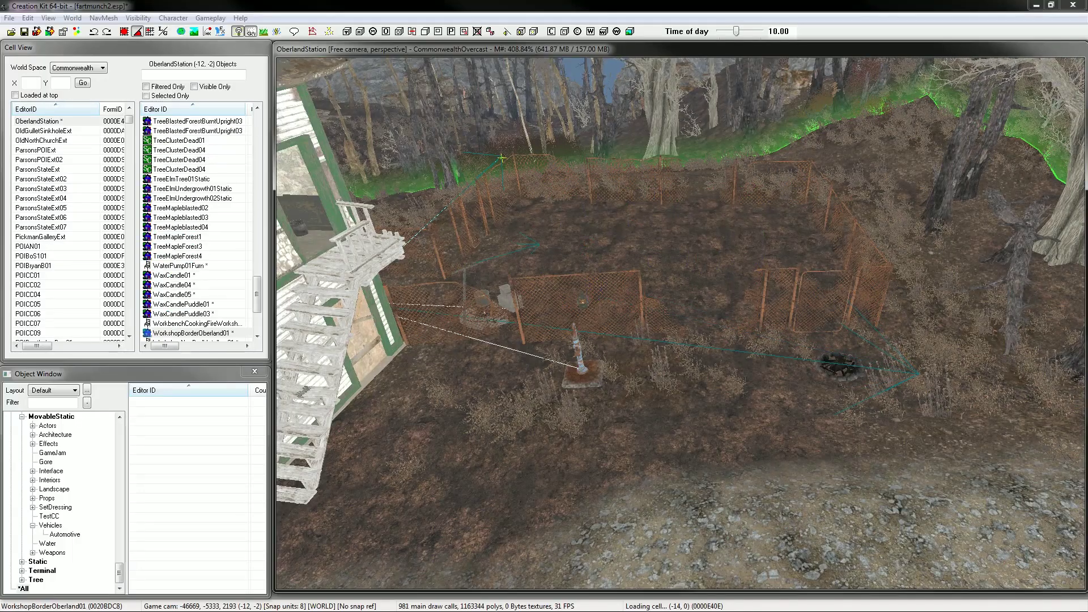
{"action": "key", "text": "1"}
{"action": "key", "text": "1"}
{"action": "middle_click_drag", "start_coordinate": [795, 126], "coordinate": [773, 161], "text": "shift"}
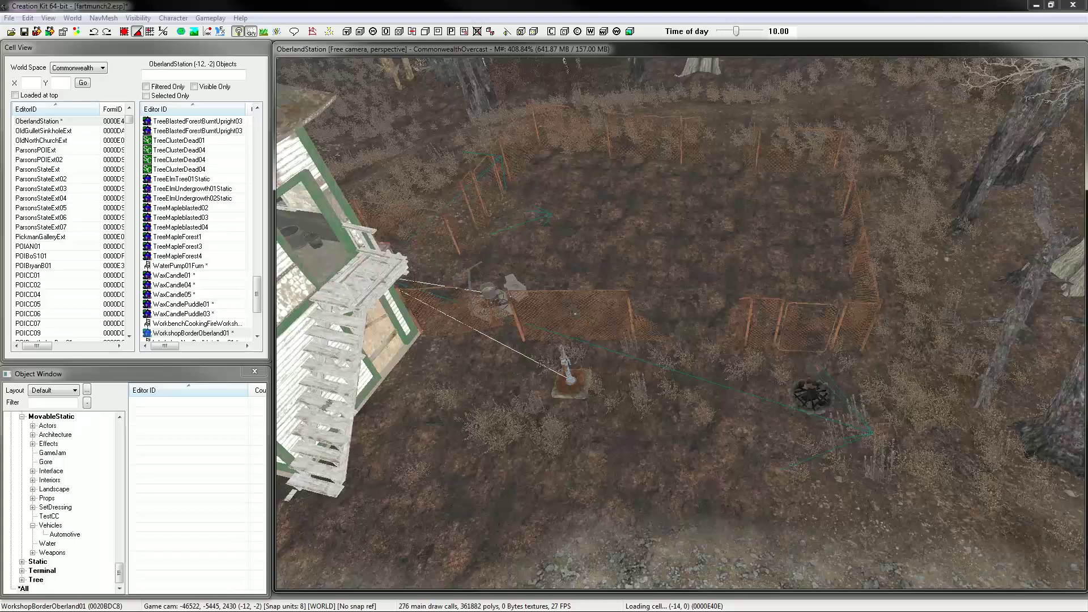
Hide the campfire and the water pump outside the fenced plot
{"action": "left_click", "coordinate": [810, 394]}
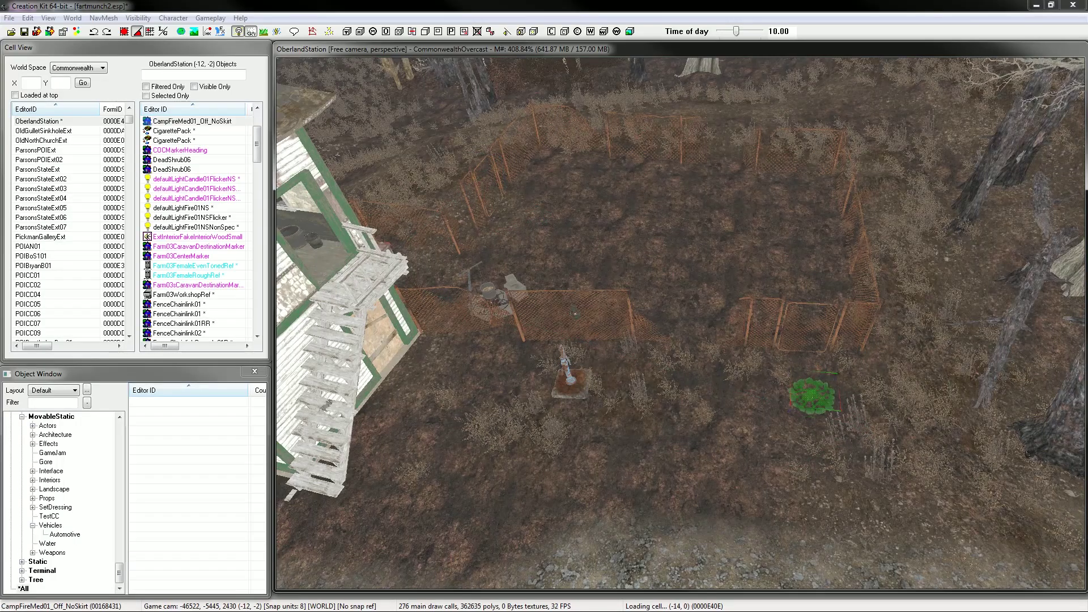
{"action": "key", "text": "1"}
{"action": "key", "text": "1"}
{"action": "left_click", "coordinate": [569, 381]}
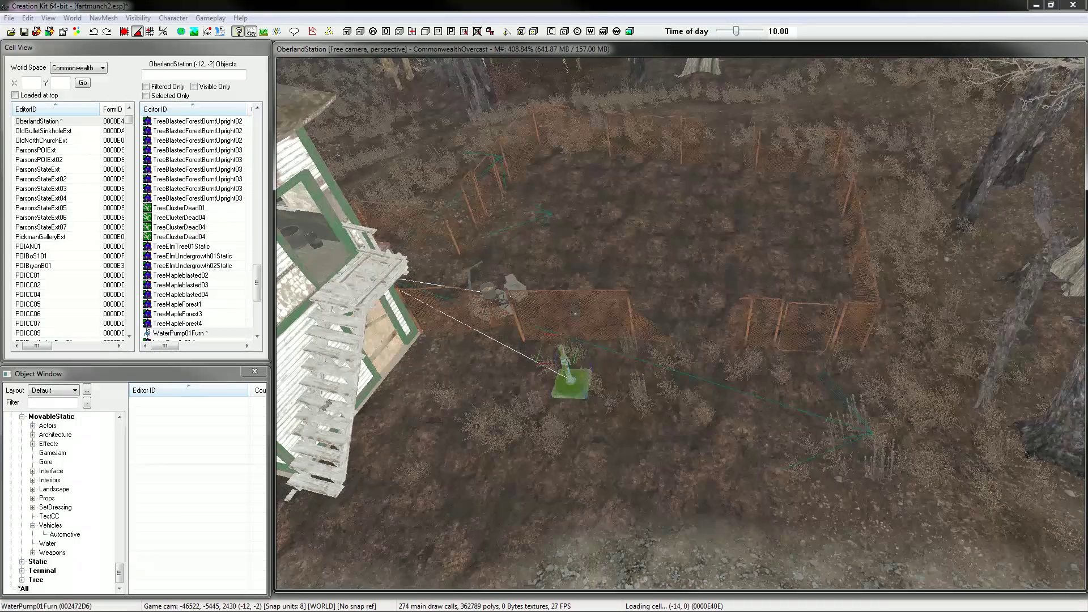
{"action": "key", "text": "1"}
{"action": "key", "text": "1"}
{"action": "middle_click_drag", "start_coordinate": [570, 381], "coordinate": [437, 357], "text": "shift"}
Hide the cooking workbench and the red workshop workbench beside the station tower
{"action": "left_click", "coordinate": [727, 390]}
{"action": "key", "text": "1"}
{"action": "key", "text": "1"}
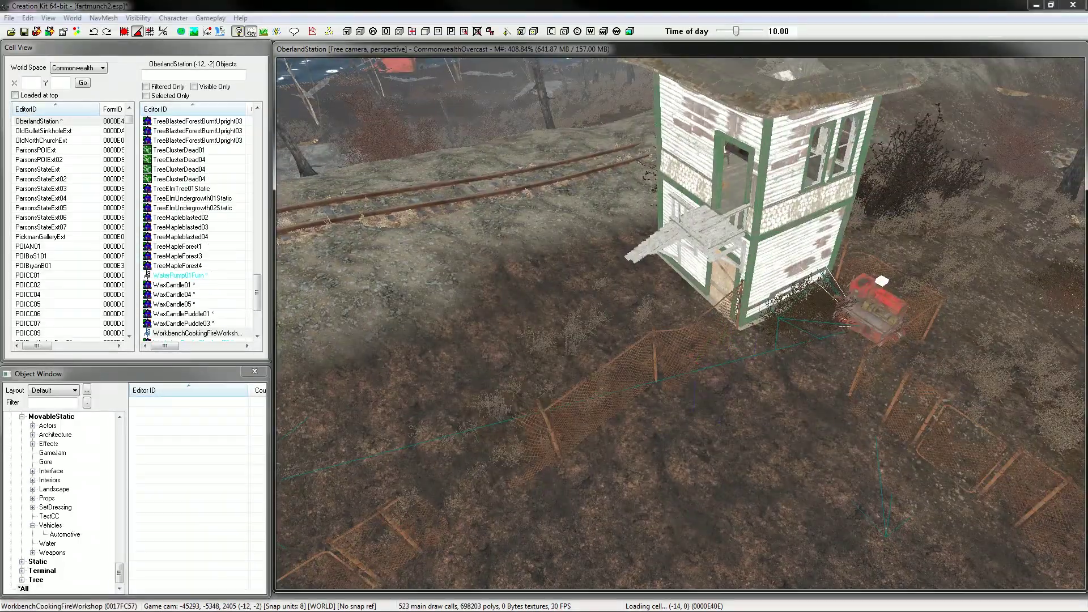
{"action": "middle_click_drag", "start_coordinate": [727, 391], "coordinate": [697, 397], "text": "shift"}
{"action": "left_click", "coordinate": [686, 344]}
{"action": "key", "text": "1"}
{"action": "key", "text": "1"}
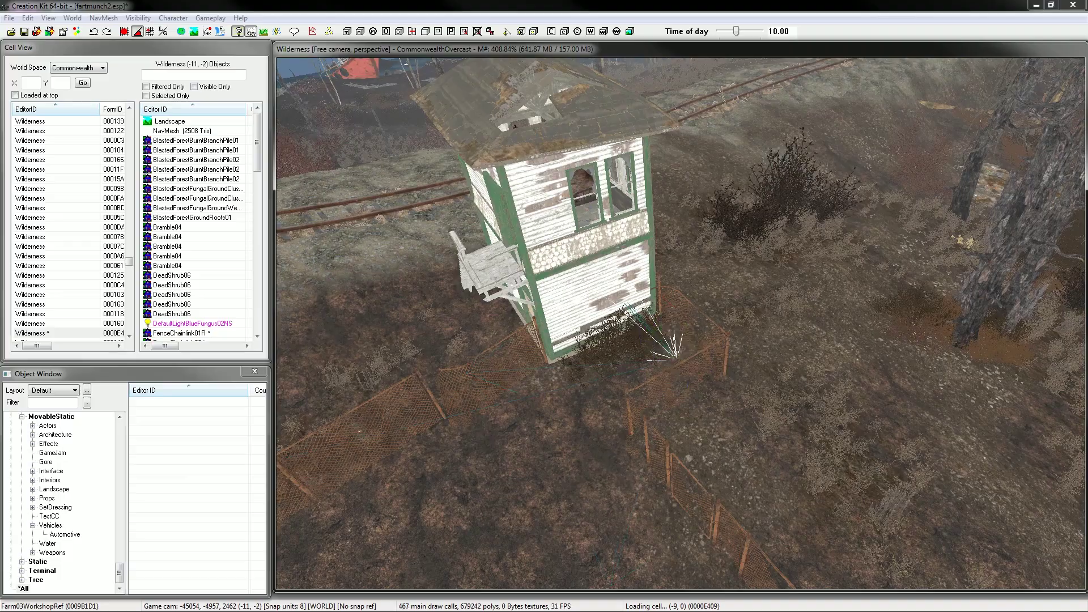
Hide the metal bed and the sleeping bag inside the station tower
{"action": "mouse_move", "coordinate": [686, 344]}
{"action": "middle_mouse_down", "text": "shift"}
{"action": "mouse_move", "coordinate": [742, 331]}
{"action": "mouse_move", "coordinate": [728, 319]}
{"action": "mouse_move", "coordinate": [761, 327]}
{"action": "mouse_move", "coordinate": [731, 369]}
{"action": "mouse_move", "coordinate": [702, 323]}
{"action": "mouse_move", "coordinate": [640, 271]}
{"action": "mouse_move", "coordinate": [566, 261]}
{"action": "mouse_move", "coordinate": [674, 334]}
{"action": "middle_mouse_up", "text": "shift"}
{"action": "scroll", "coordinate": [762, 327], "scroll_direction": "up", "scroll_amount": 5}
{"action": "scroll", "coordinate": [731, 368], "scroll_direction": "up", "scroll_amount": 4}
{"action": "left_click", "coordinate": [719, 362]}
{"action": "left_click", "coordinate": [635, 266]}
{"action": "key", "text": "Delete"}
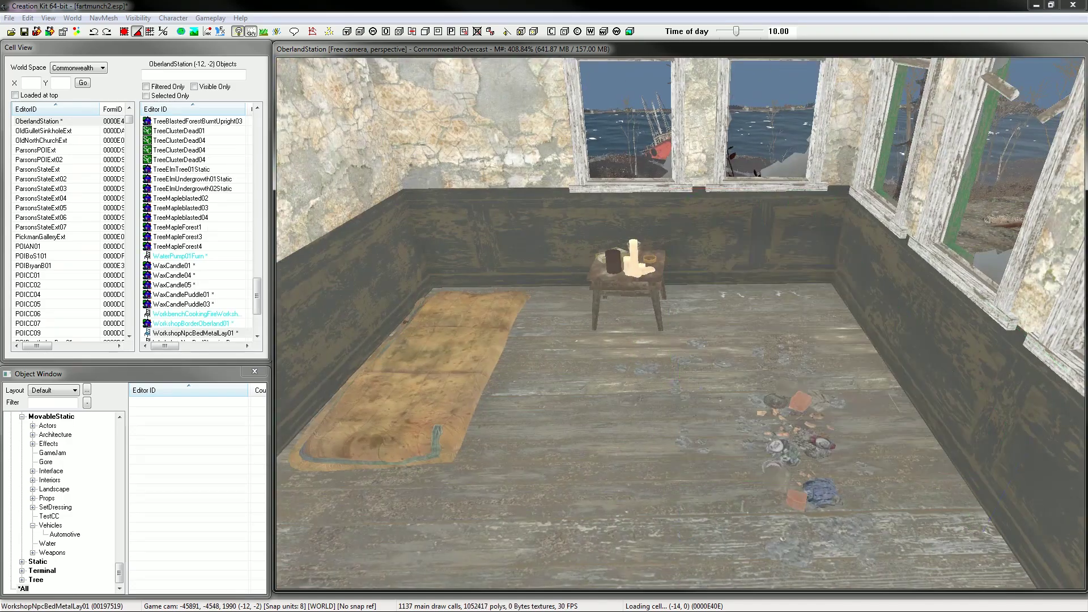
{"action": "left_click", "coordinate": [422, 374]}
{"action": "scroll", "coordinate": [679, 320], "scroll_direction": "down", "scroll_amount": 10}
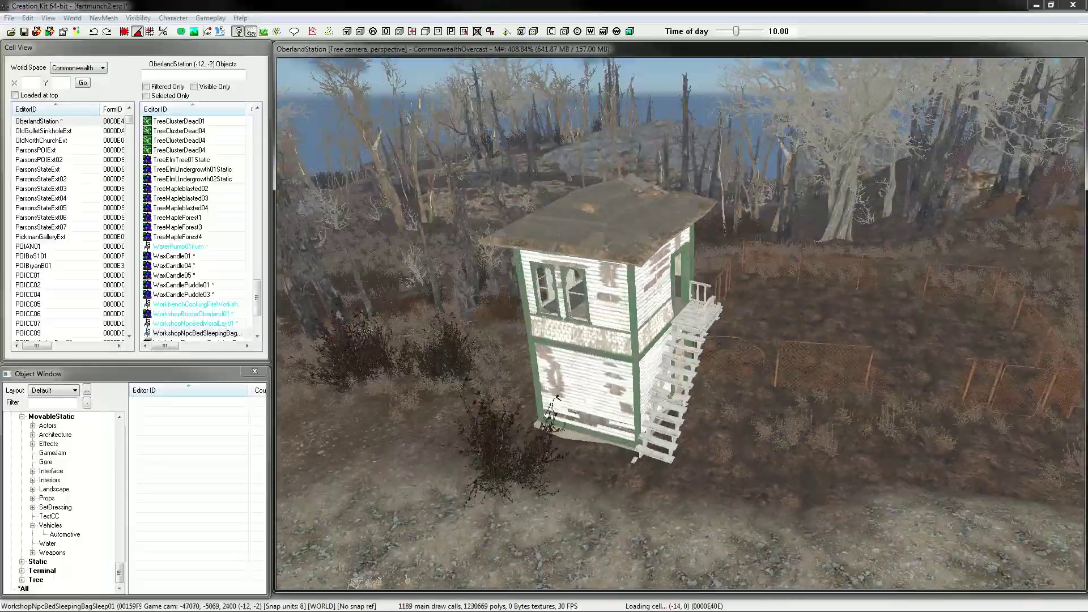
Check a box selection around the station and plot, and hide the two NPCInvGroundSit markers near the fence gate
{"action": "middle_click_drag", "start_coordinate": [680, 320], "coordinate": [717, 439], "text": "shift"}
{"action": "scroll", "coordinate": [680, 323], "scroll_direction": "down", "scroll_amount": 3}
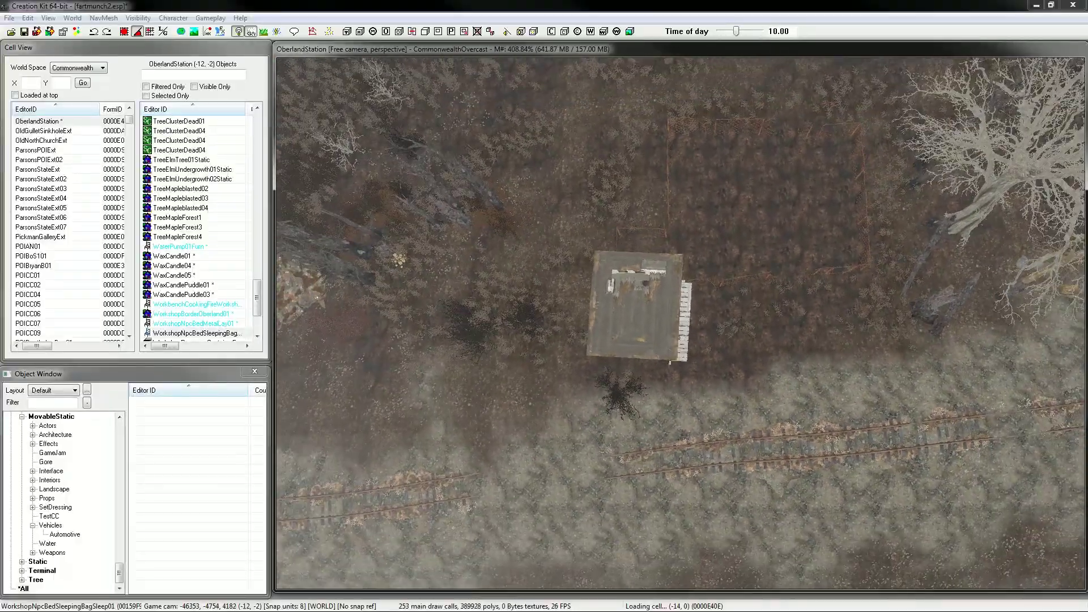
{"action": "middle_click_drag", "start_coordinate": [635, 309], "coordinate": [612, 381]}
{"action": "left_click_drag", "start_coordinate": [553, 128], "coordinate": [990, 471]}
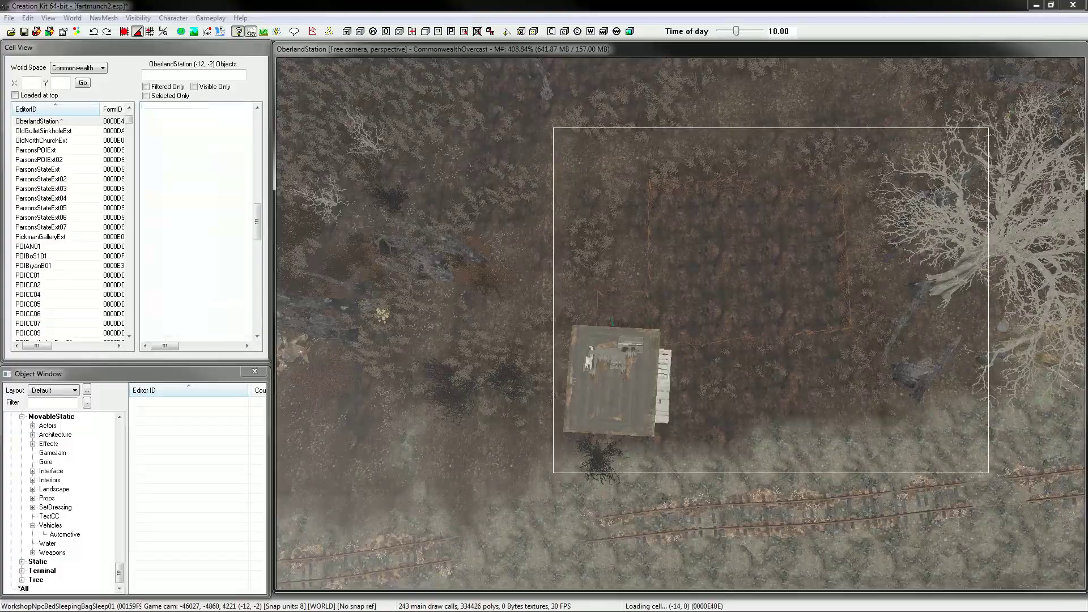
{"action": "middle_click_drag", "start_coordinate": [990, 470], "coordinate": [957, 391], "text": "shift"}
{"action": "scroll", "coordinate": [680, 323], "scroll_direction": "down", "scroll_amount": 3}
{"action": "middle_click_drag", "start_coordinate": [679, 323], "coordinate": [595, 357], "text": "shift"}
{"action": "scroll", "coordinate": [680, 323], "scroll_direction": "up", "scroll_amount": 3}
{"action": "scroll", "coordinate": [680, 323], "scroll_direction": "up", "scroll_amount": 3}
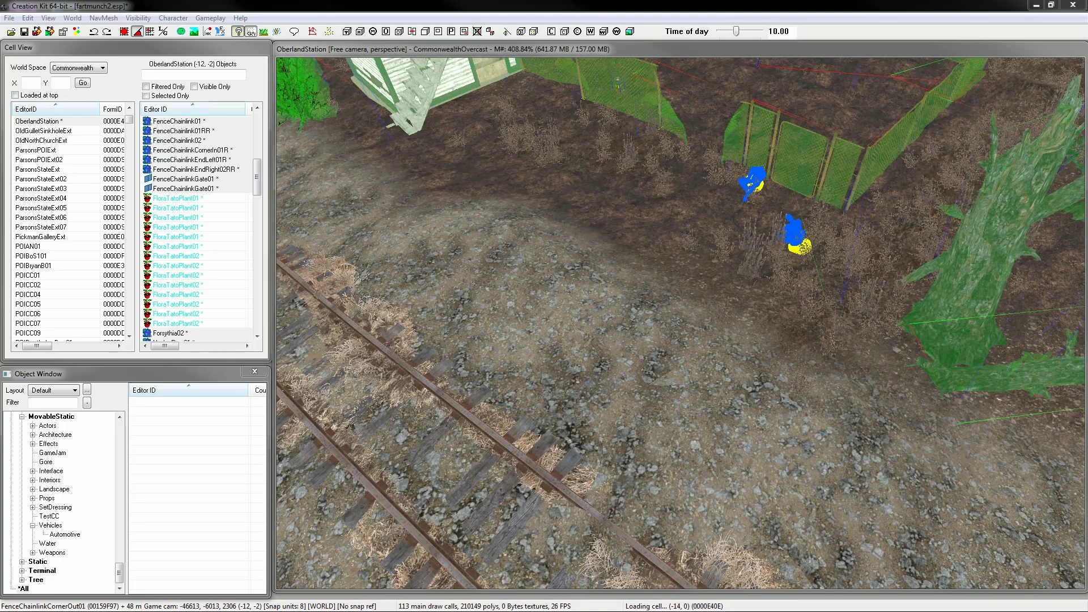
{"action": "left_click", "coordinate": [798, 239]}
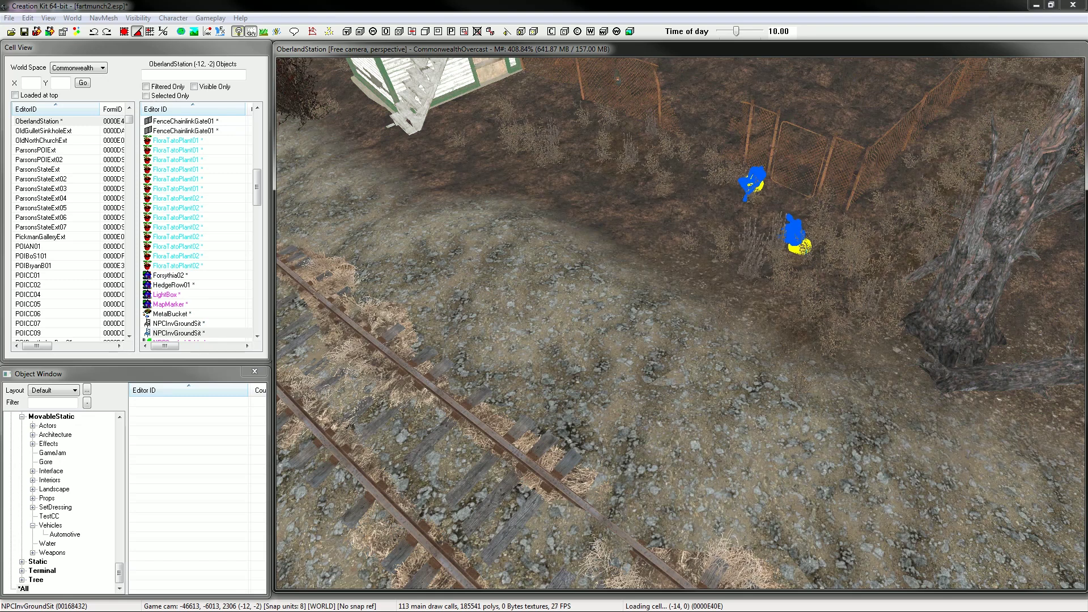
{"action": "key", "text": "Delete"}
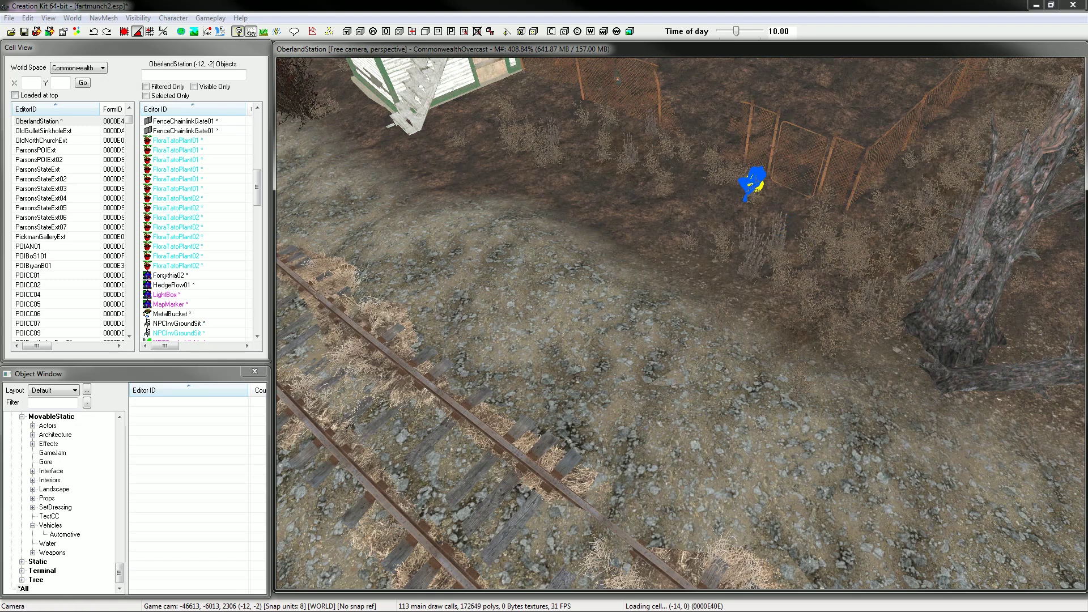
{"action": "key", "text": "Delete"}
Box-select the station tower, the chain-link fences and the nearby trees from above and delete them
{"action": "scroll", "coordinate": [801, 233], "scroll_direction": "down", "scroll_amount": 8}
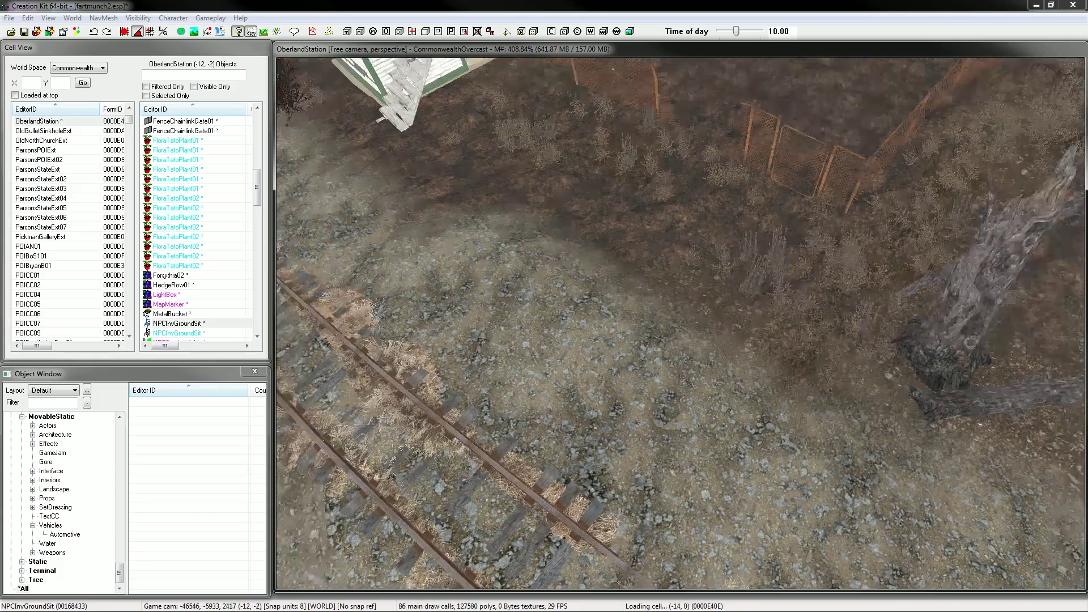
{"action": "key", "text": "shift"}
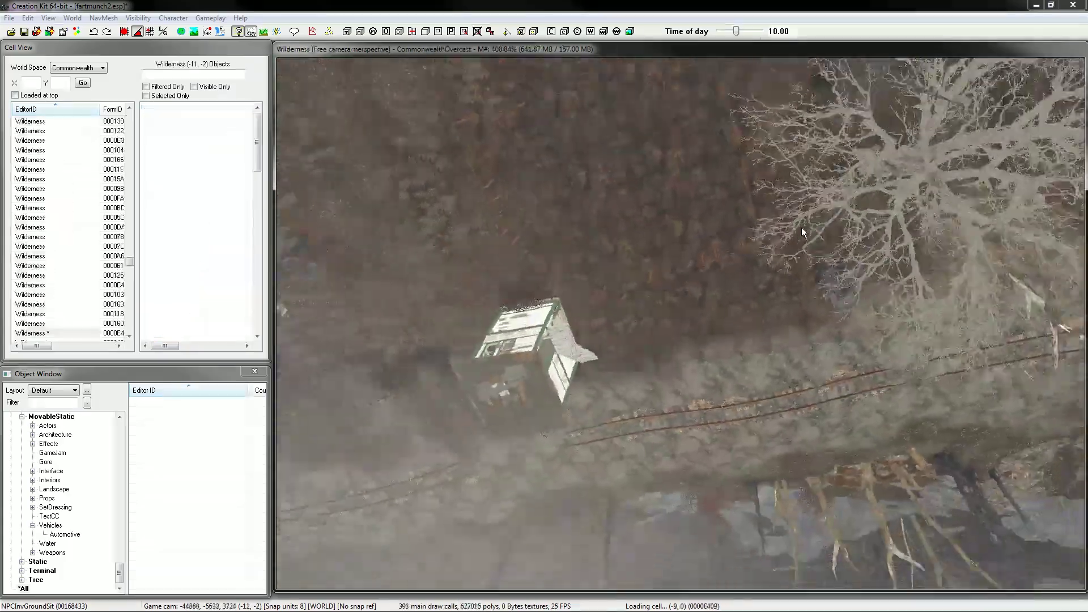
{"action": "key", "text": "shift"}
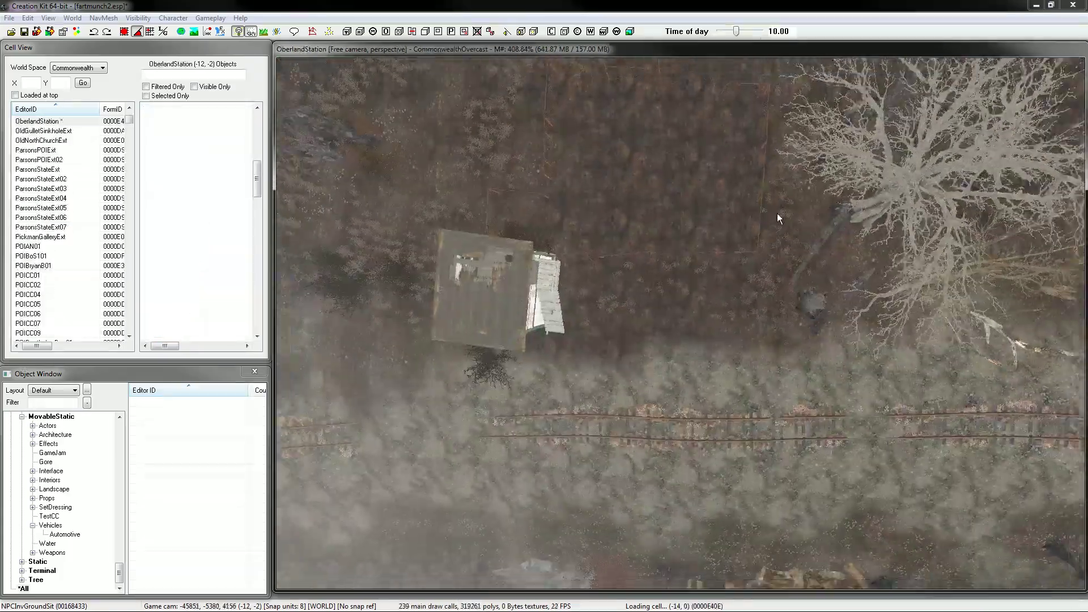
{"action": "scroll", "coordinate": [776, 216], "scroll_direction": "down", "scroll_amount": 3}
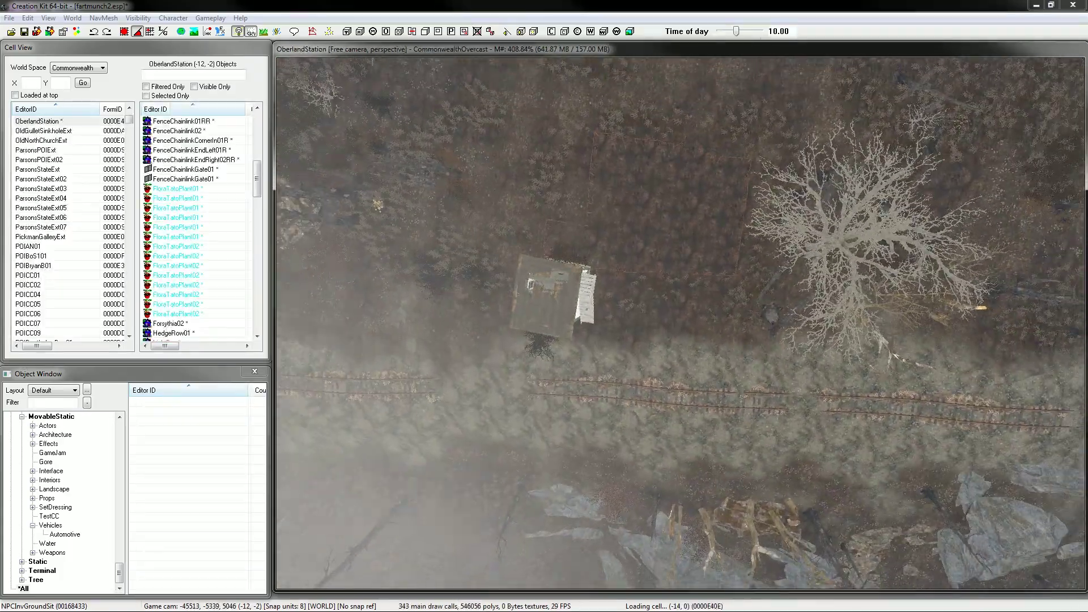
{"action": "left_click_drag", "start_coordinate": [534, 92], "coordinate": [949, 360]}
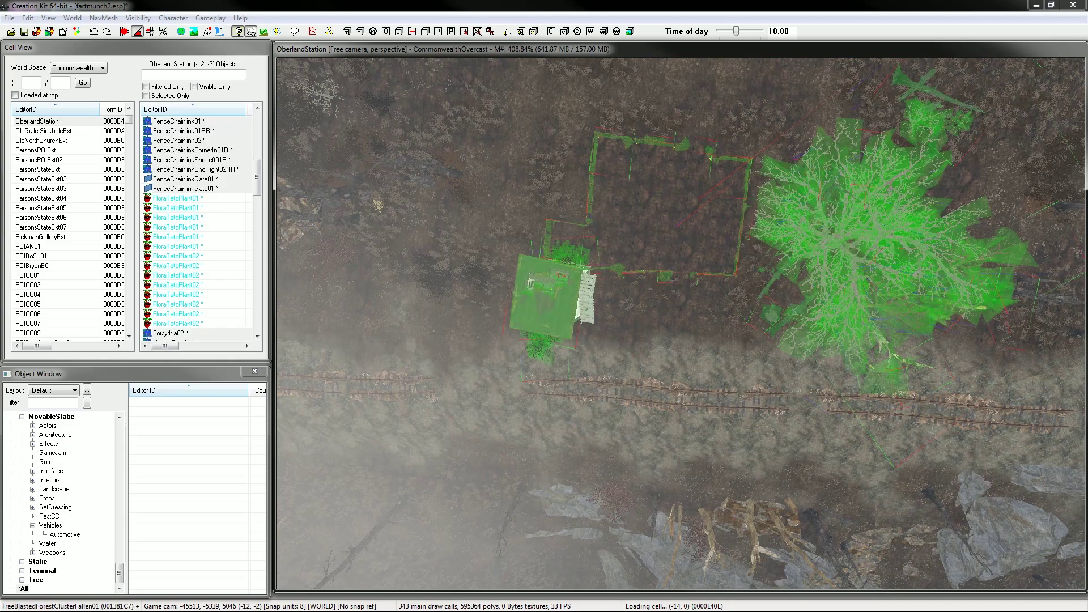
{"action": "scroll", "coordinate": [680, 323], "scroll_direction": "up", "scroll_amount": 3}
{"action": "key", "text": "Delete"}
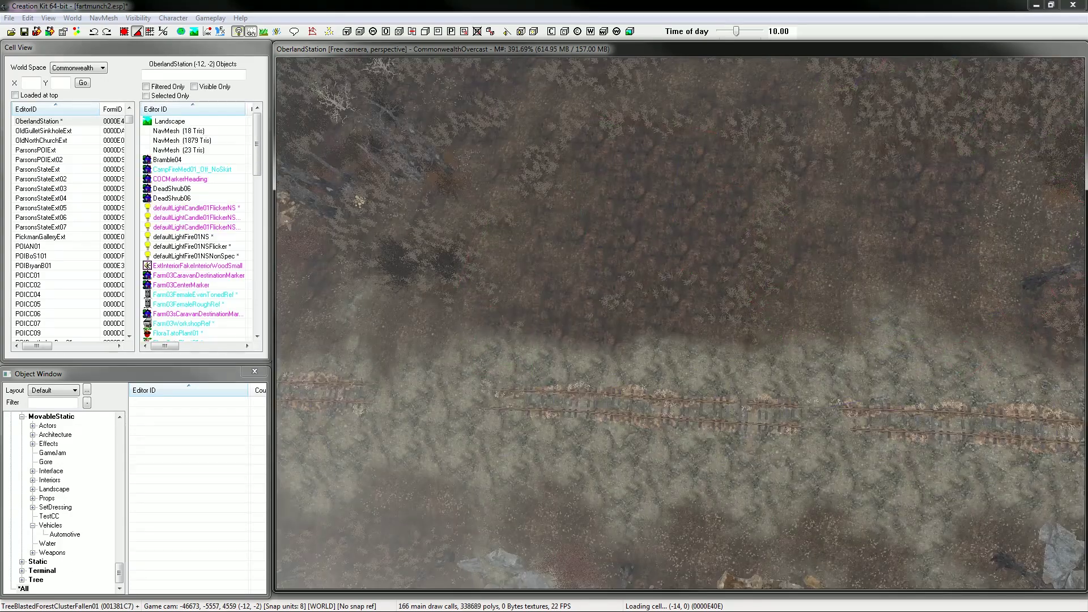
Delete the shrubs and stumps beside the cleared plot and the fallen branches and dead trees in Wilderness cell (-11, -1)
{"action": "middle_click_drag", "start_coordinate": [679, 323], "coordinate": [555, 165], "text": "shift"}
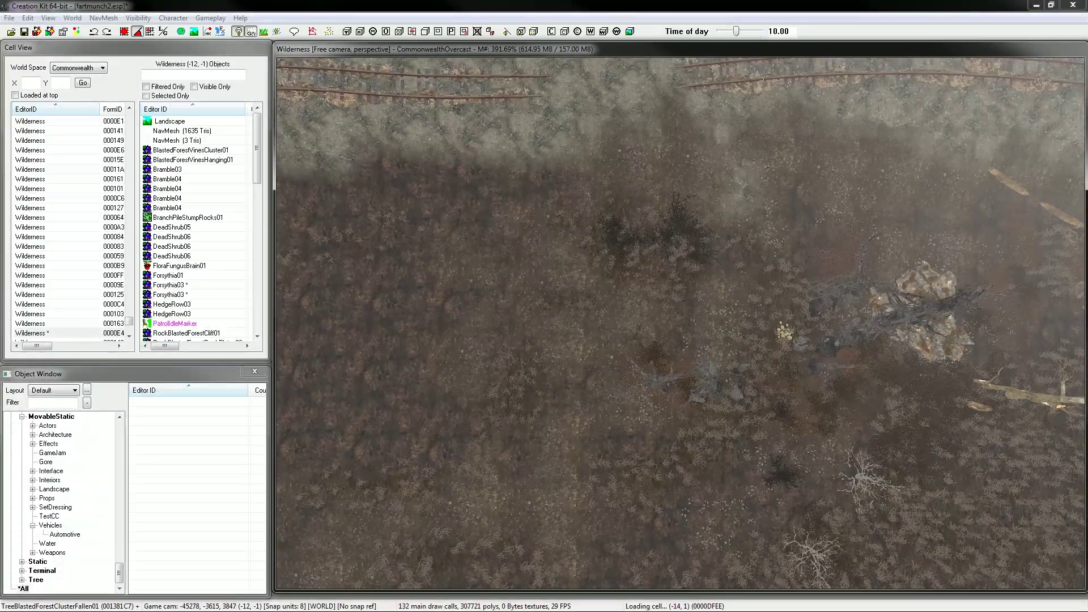
{"action": "left_click_drag", "start_coordinate": [554, 160], "coordinate": [805, 503]}
{"action": "key", "text": "Delete"}
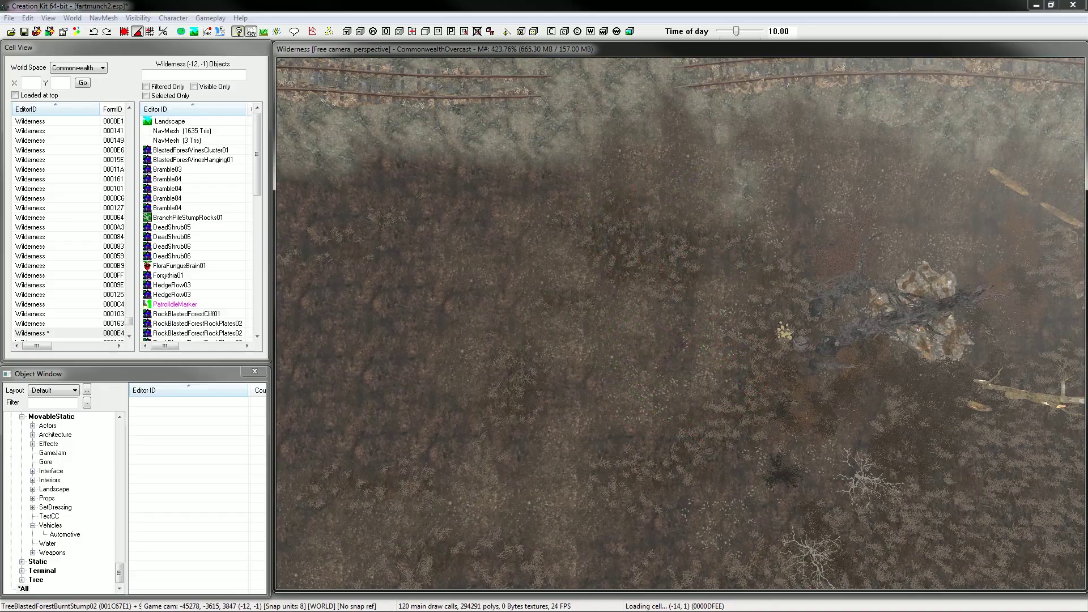
{"action": "mouse_move", "coordinate": [805, 503]}
{"action": "middle_mouse_down", "text": "shift"}
{"action": "mouse_move", "coordinate": [666, 501]}
{"action": "mouse_move", "coordinate": [710, 530]}
{"action": "mouse_move", "coordinate": [799, 521]}
{"action": "mouse_move", "coordinate": [792, 486]}
{"action": "middle_mouse_up", "text": "shift"}
{"action": "left_click_drag", "start_coordinate": [792, 485], "coordinate": [482, 142]}
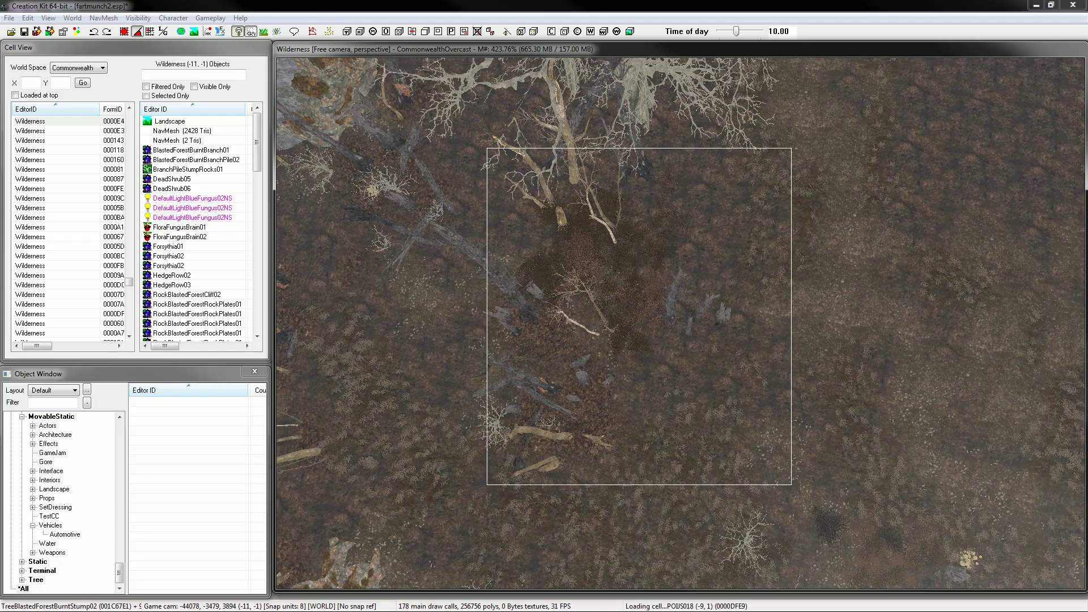
{"action": "key", "text": "Delete"}
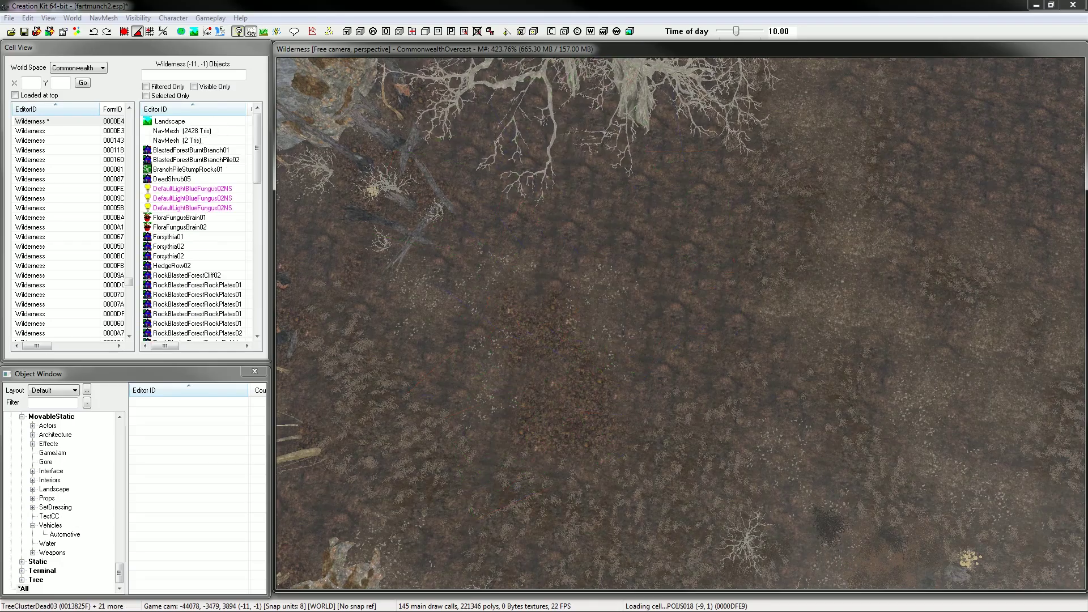
Delete the large bare tree group at the edge of the clearing in Wilderness cell (-11, -2)
{"action": "middle_click_drag", "start_coordinate": [719, 136], "coordinate": [760, 465]}
{"action": "left_click_drag", "start_coordinate": [802, 436], "coordinate": [485, 250]}
{"action": "key", "text": "Delete"}
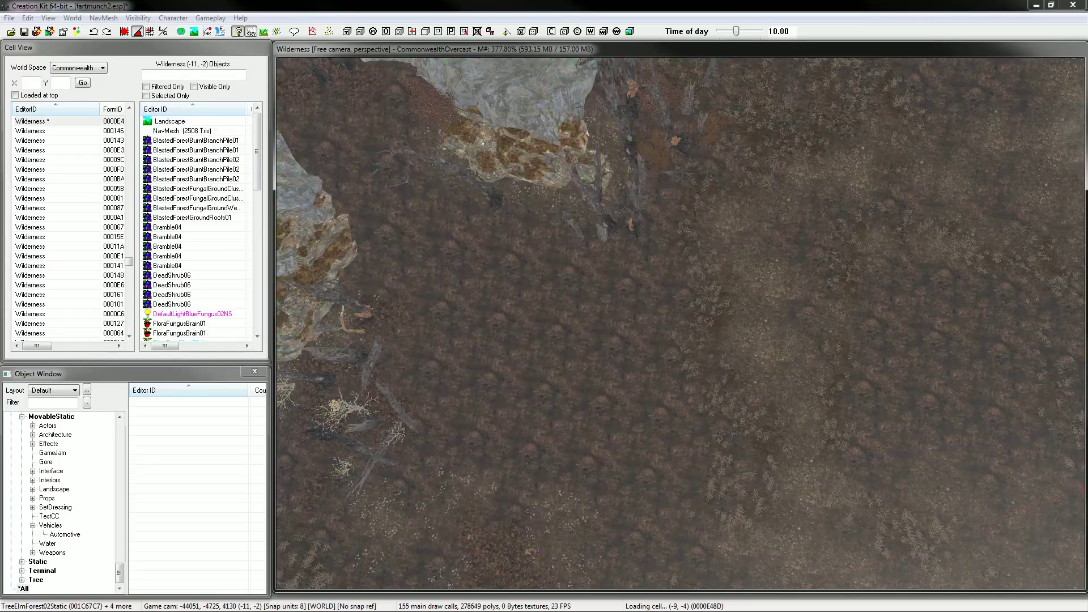
Box-select and delete the brambles, shrubs and moss-covered rock cliff at the clearing's edge in Wilderness cell (-11, -2), plus one neighbouring object
{"action": "middle_click_drag", "start_coordinate": [500, 250], "coordinate": [558, 262], "text": "shift"}
{"action": "left_click_drag", "start_coordinate": [454, 273], "coordinate": [836, 163]}
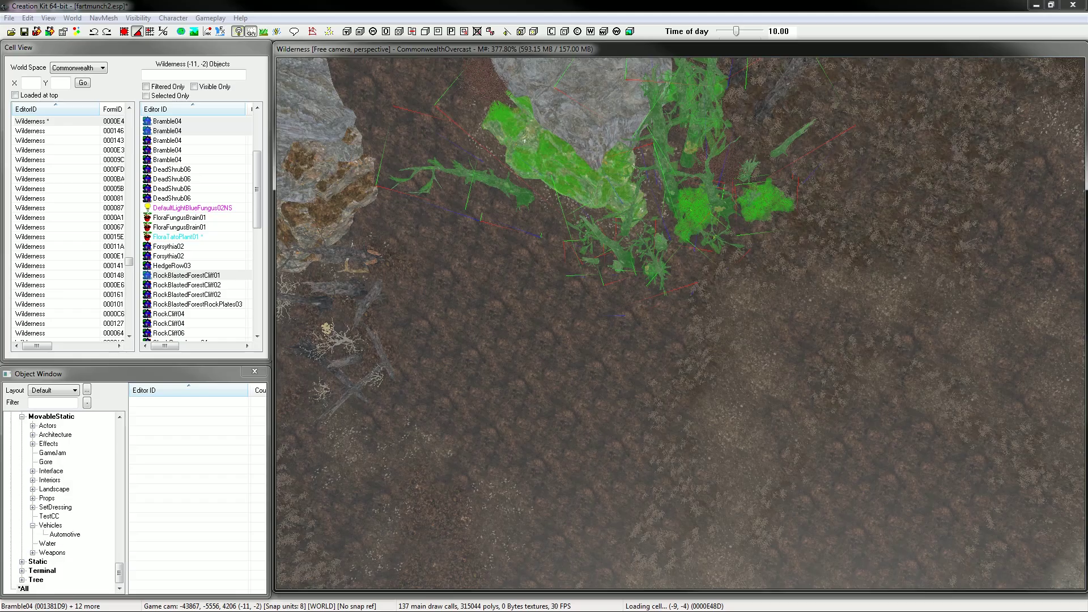
{"action": "key", "text": "Delete"}
{"action": "middle_click_drag", "start_coordinate": [837, 163], "coordinate": [755, 261], "text": "shift"}
{"action": "left_click", "coordinate": [761, 196]}
{"action": "key", "text": "Delete"}
Delete the large shrub group and the bare TreeBlastedForestCluster01 trees beside the rocks in Wilderness cell (-11, -2)
{"action": "left_click_drag", "start_coordinate": [712, 396], "coordinate": [978, 108]}
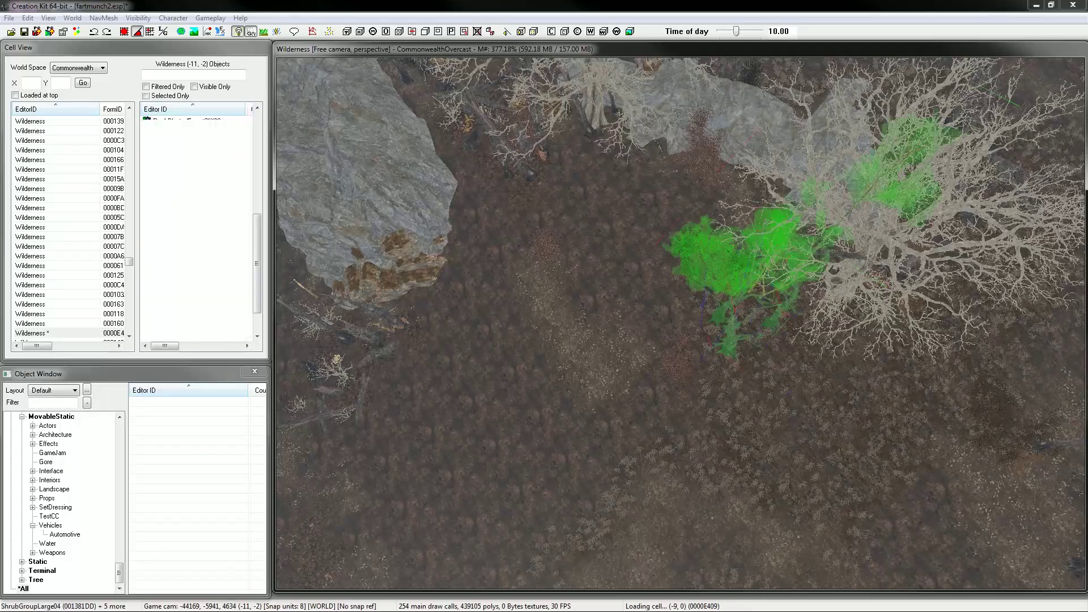
{"action": "key", "text": "Delete"}
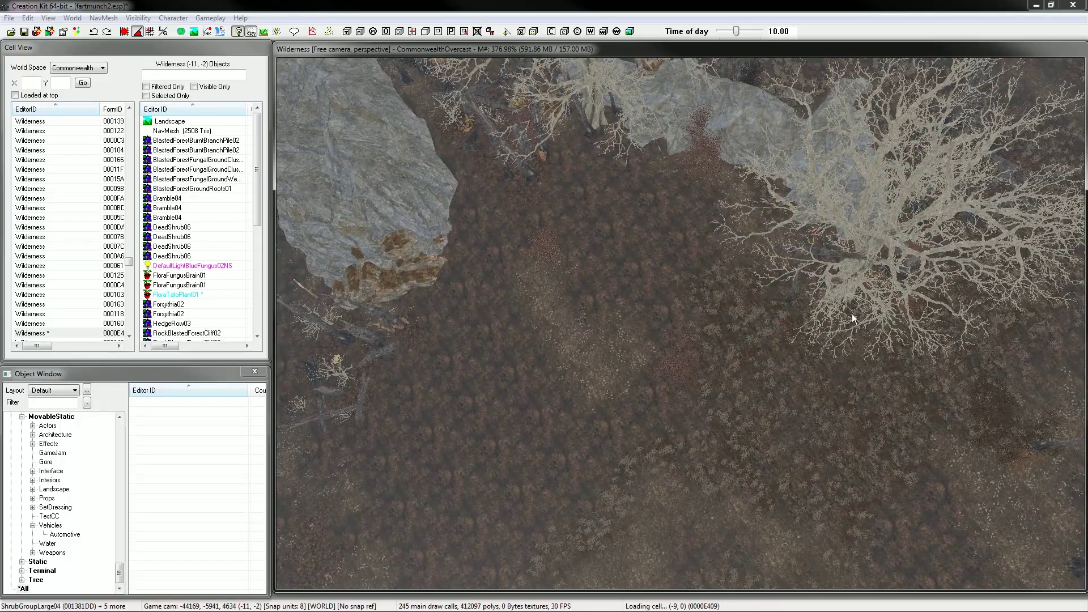
{"action": "left_click", "coordinate": [853, 318]}
{"action": "key", "text": "Delete"}
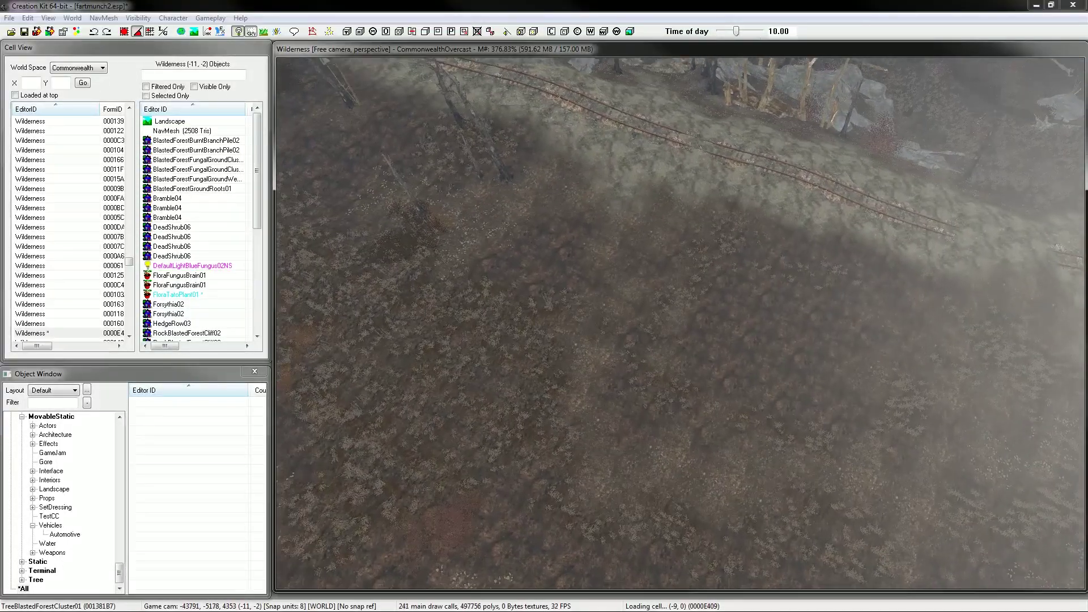
Unhide the workshop objects and markers around the cleared plot and select the Oberland workshop border
{"action": "scroll", "coordinate": [680, 323], "scroll_direction": "up", "scroll_amount": 2}
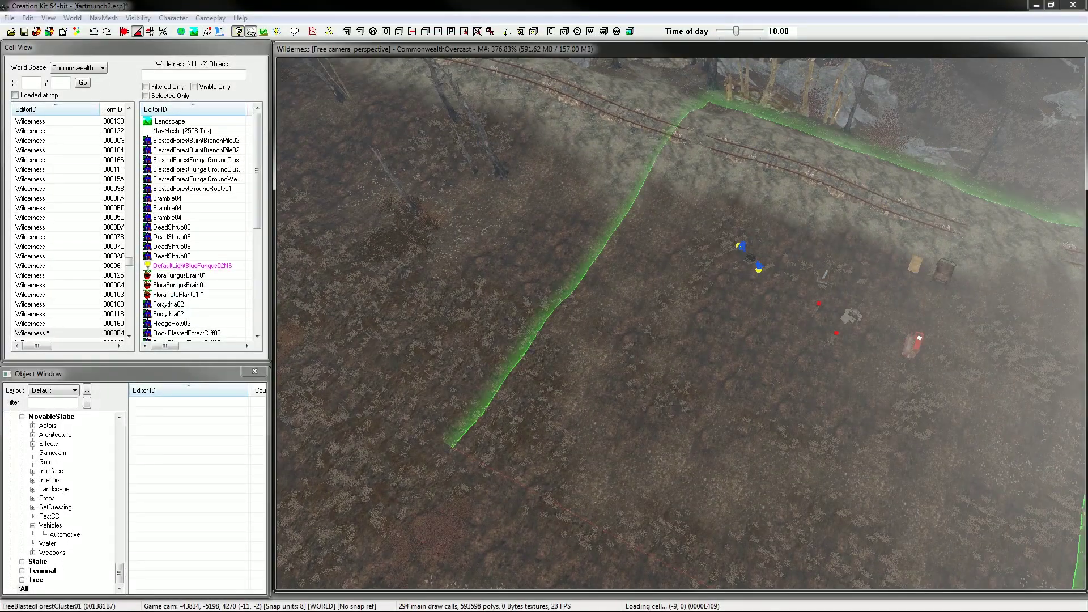
{"action": "middle_click_drag", "start_coordinate": [680, 322], "coordinate": [805, 255], "text": "shift"}
{"action": "left_click", "coordinate": [651, 385]}
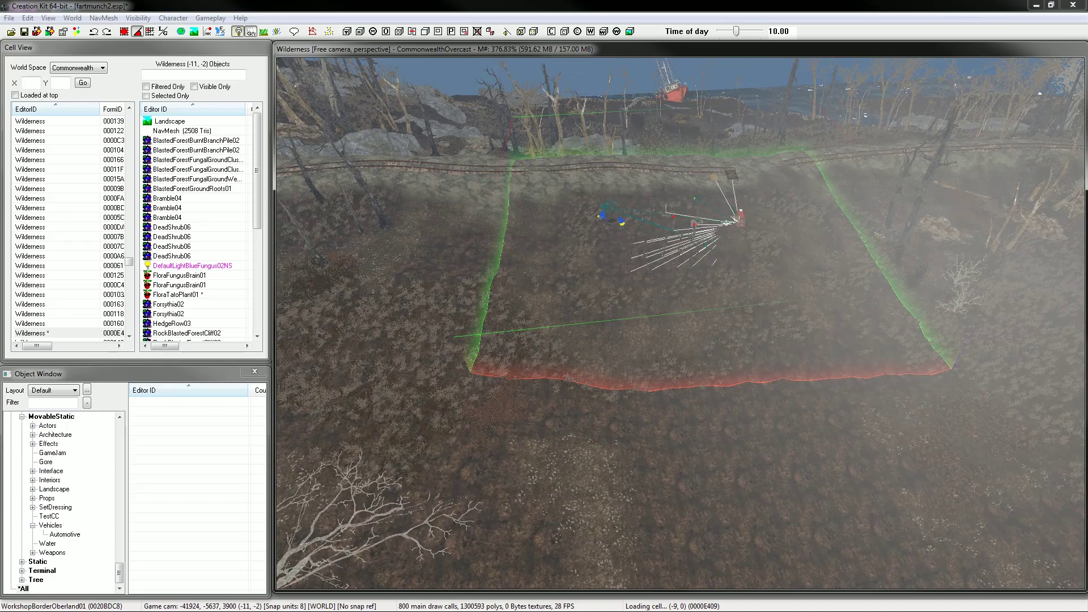
{"action": "scroll", "coordinate": [680, 323], "scroll_direction": "up", "scroll_amount": 6}
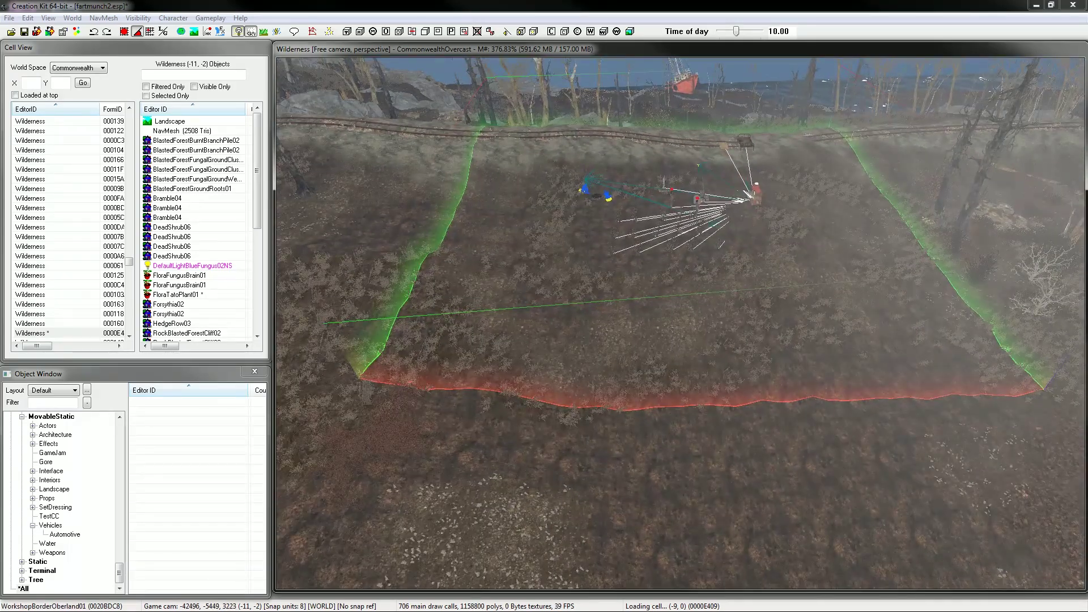
{"action": "key", "text": "m"}
Set the primitive bounds of the OberlandBuildableArea01 trigger box to X 4315.92, Y 4232.48 and Z 3095.78
{"action": "left_click", "coordinate": [737, 390]}
{"action": "middle_click_drag", "start_coordinate": [737, 391], "coordinate": [807, 305], "text": "shift"}
{"action": "double_click", "coordinate": [806, 305]}
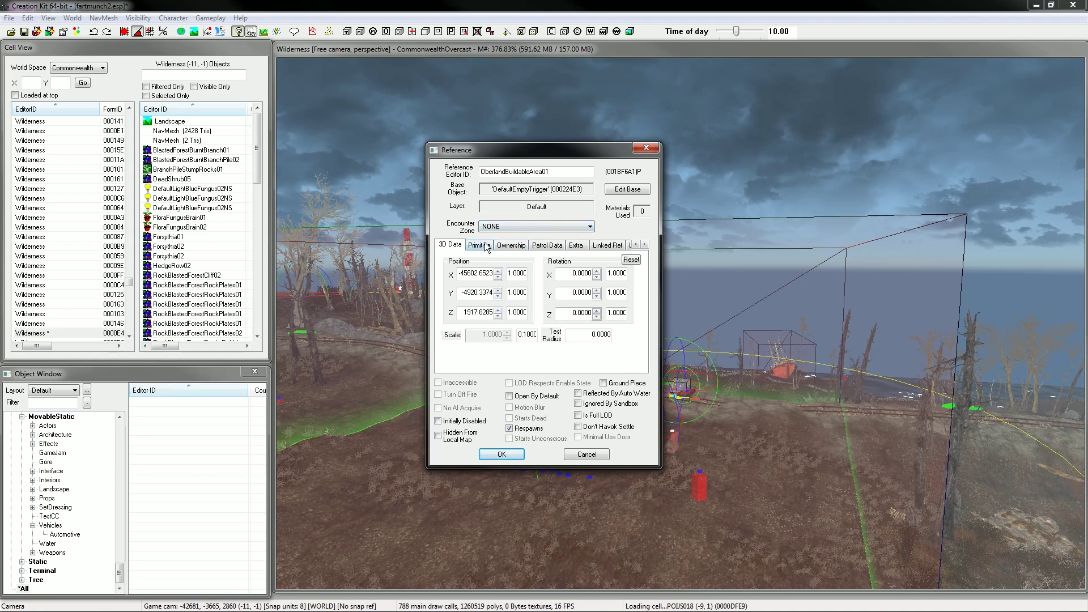
{"action": "left_click", "coordinate": [576, 246]}
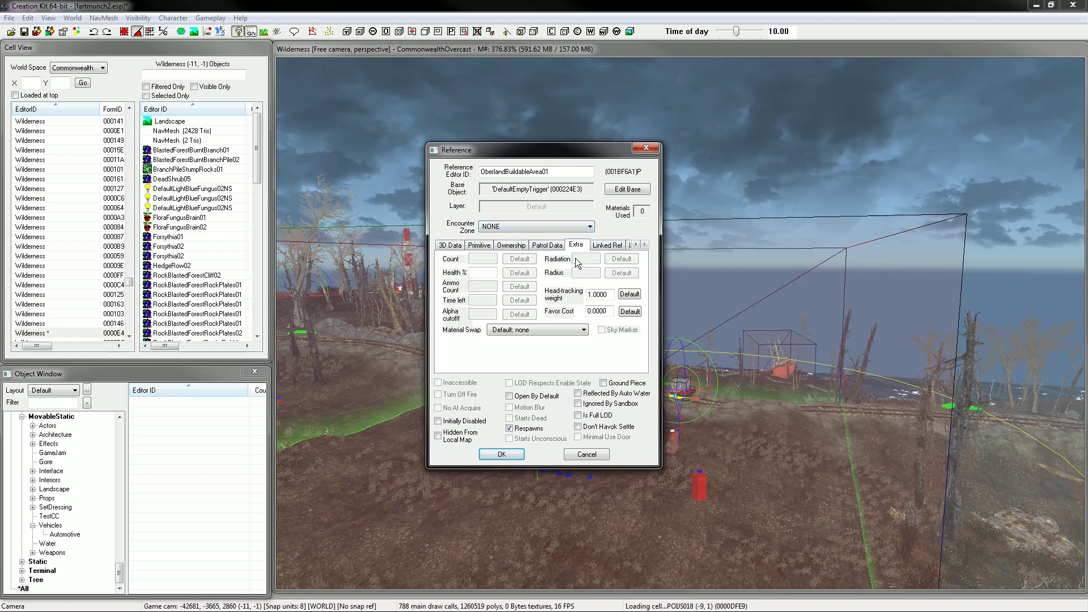
{"action": "key", "text": "Left"}
{"action": "key", "text": "Left"}
{"action": "key", "text": "Left"}
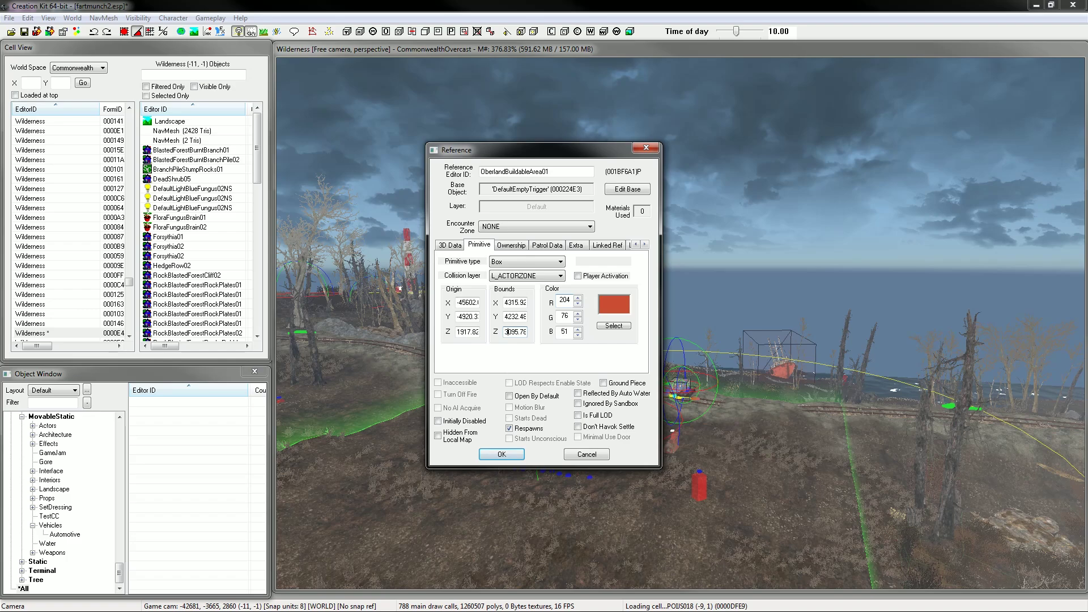
{"action": "left_click", "coordinate": [501, 454]}
Enlarge the OberlandBuildableArea01 box bounds to X 5315.92 and Y 5232.48
{"action": "middle_click_drag", "start_coordinate": [722, 452], "coordinate": [685, 471], "text": "shift"}
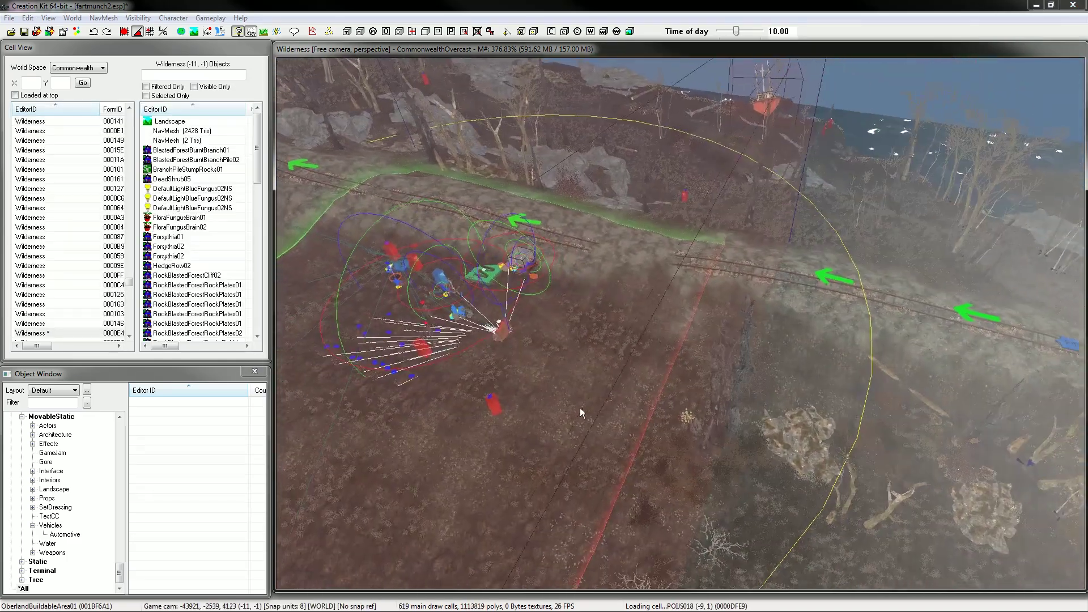
{"action": "middle_click_drag", "start_coordinate": [579, 406], "coordinate": [929, 354]}
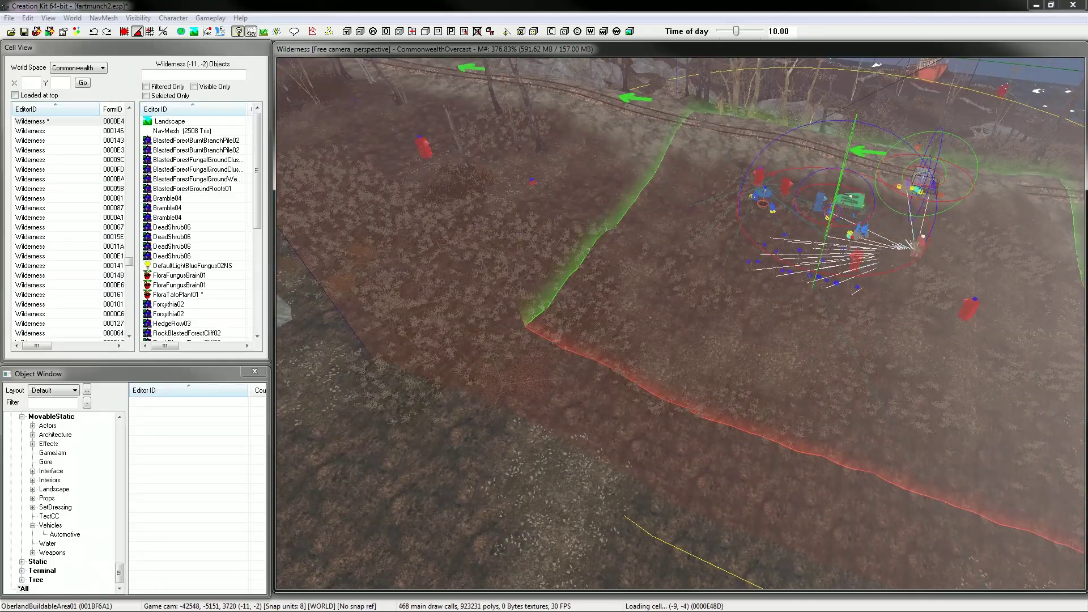
{"action": "middle_click_drag", "start_coordinate": [679, 323], "coordinate": [751, 351], "text": "shift"}
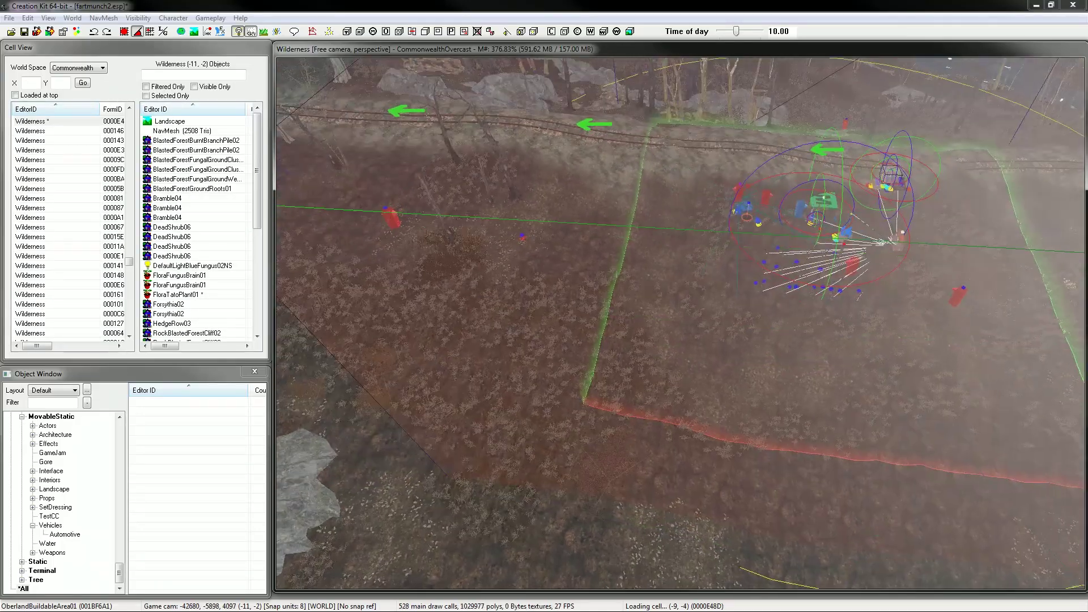
{"action": "double_click", "coordinate": [527, 318]}
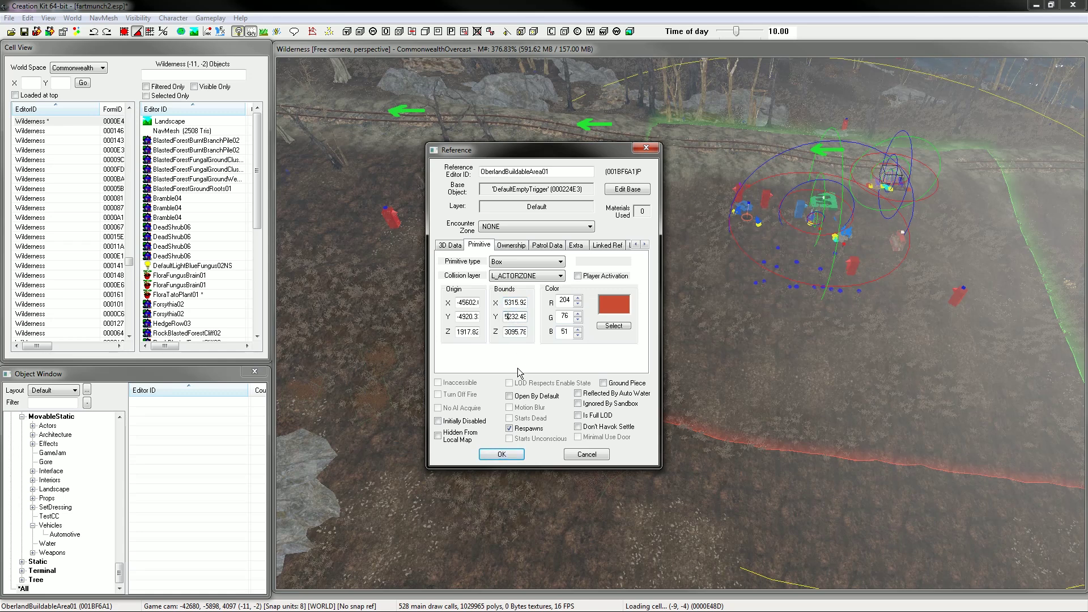
{"action": "left_click", "coordinate": [509, 456]}
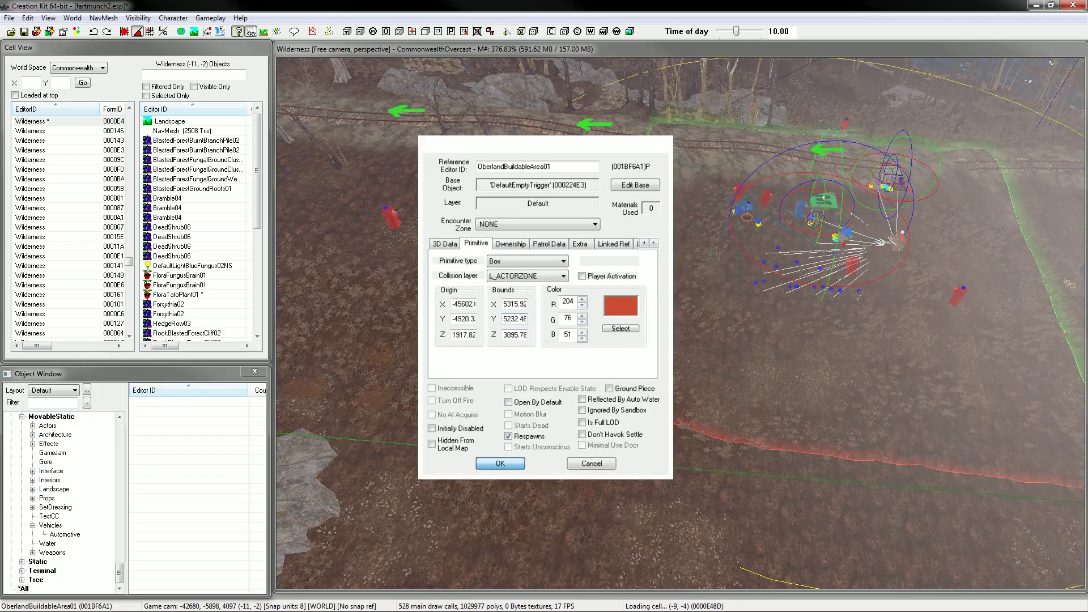
Open the WorkshopBorderOberland01 reference's properties and move that window clear of the 3D view of the border
{"action": "middle_click_drag", "start_coordinate": [604, 437], "coordinate": [649, 510], "text": "shift"}
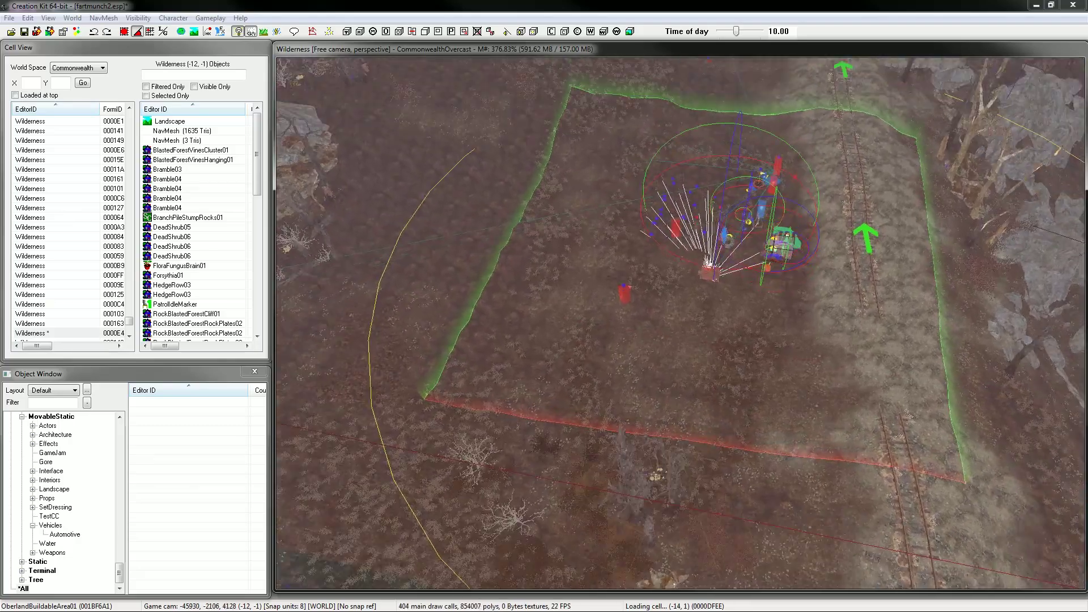
{"action": "scroll", "coordinate": [651, 364], "scroll_direction": "up", "scroll_amount": 5}
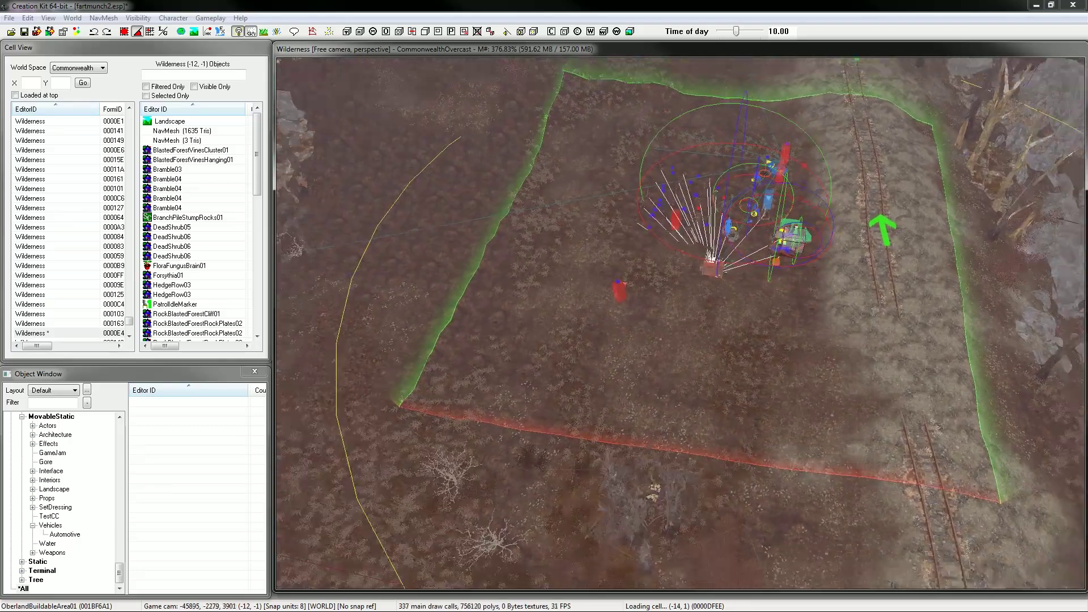
{"action": "scroll", "coordinate": [651, 364], "scroll_direction": "up", "scroll_amount": 5}
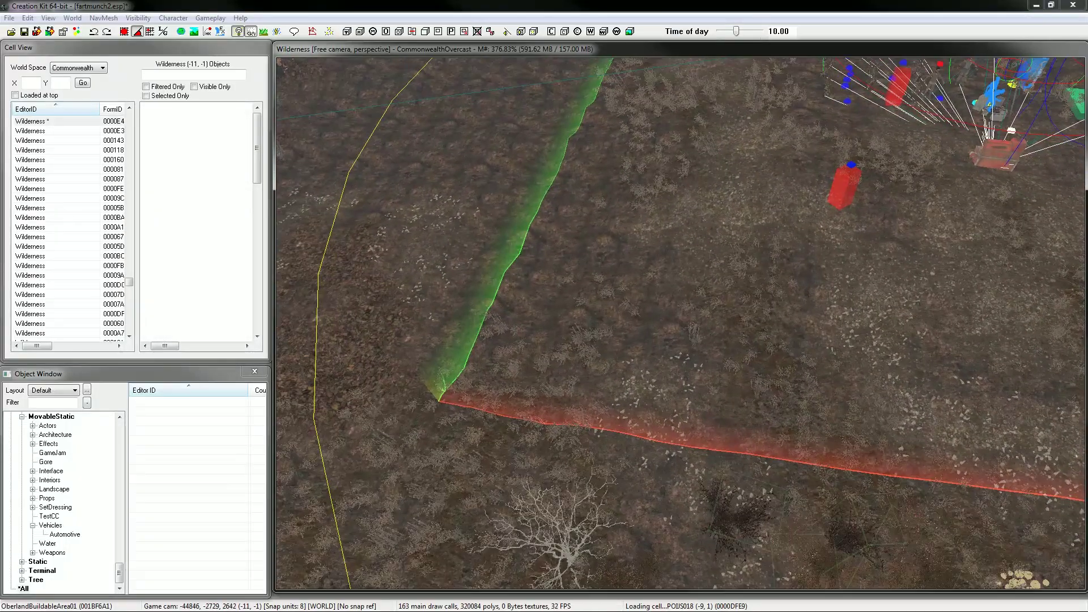
{"action": "double_click", "coordinate": [496, 289]}
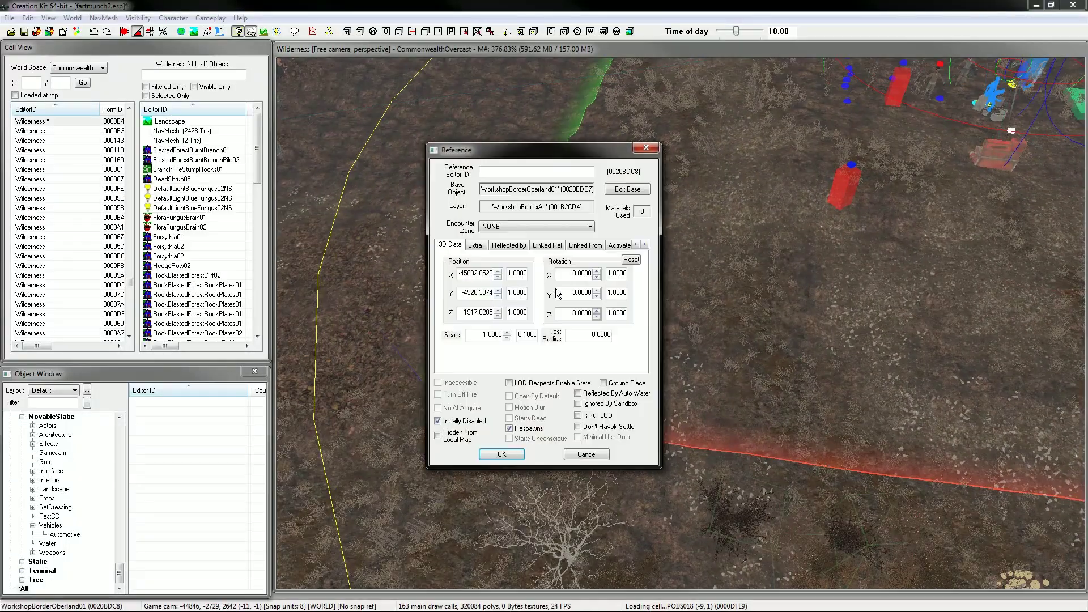
{"action": "key", "text": "Escape"}
{"action": "scroll", "coordinate": [895, 286], "scroll_direction": "down", "scroll_amount": 6}
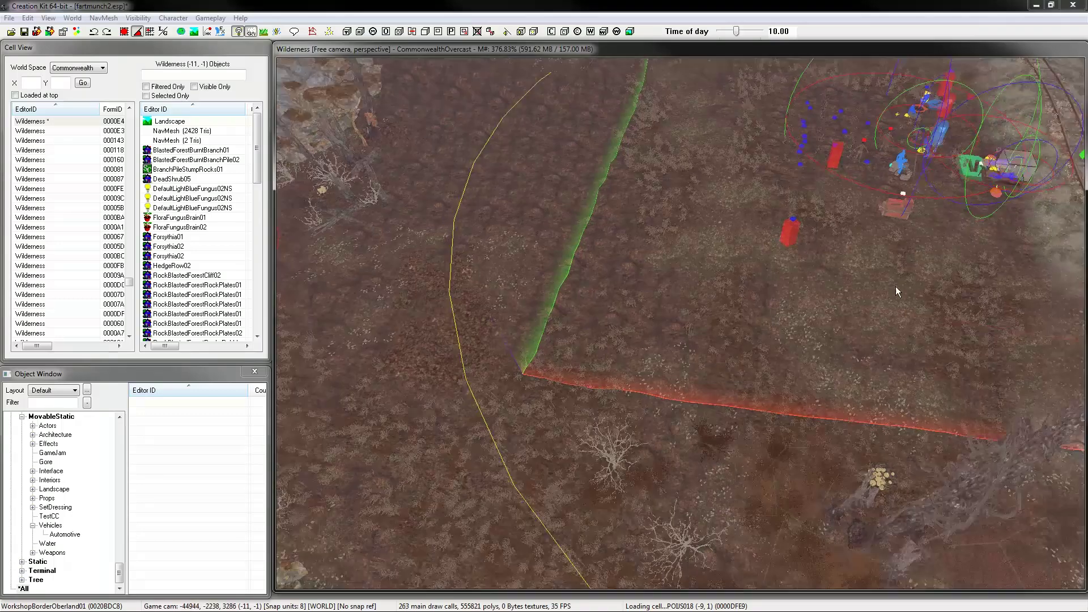
{"action": "scroll", "coordinate": [680, 322], "scroll_direction": "down", "scroll_amount": 5}
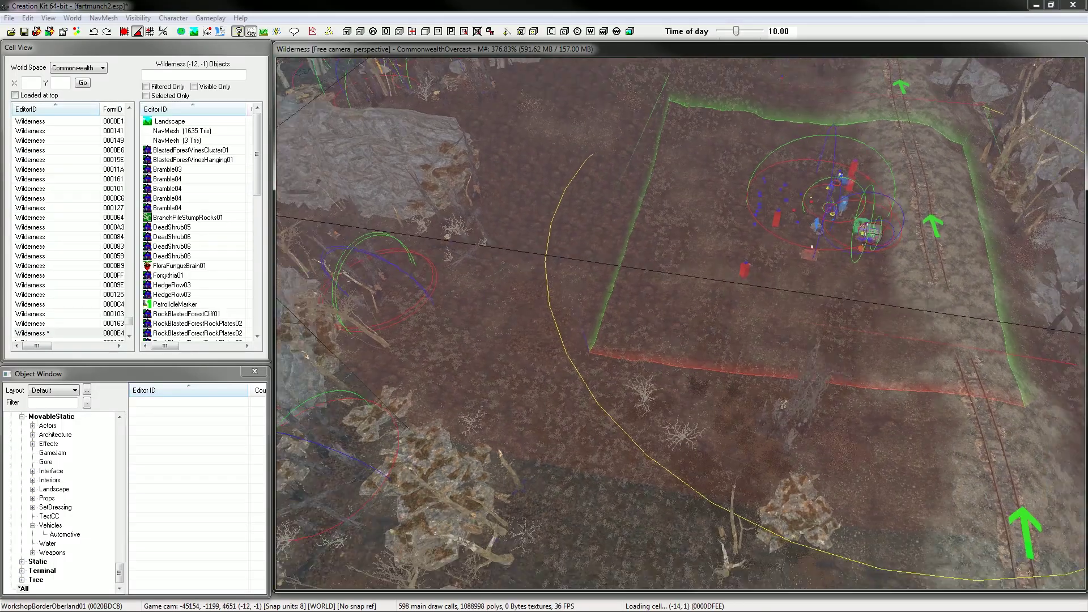
{"action": "left_click_drag", "start_coordinate": [742, 43], "coordinate": [674, 248]}
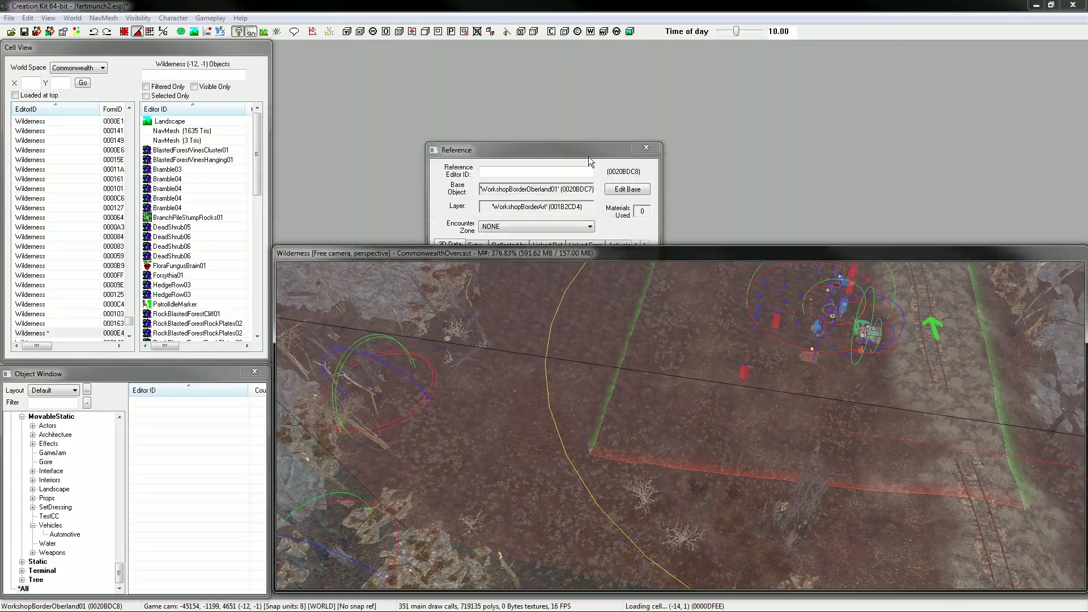
{"action": "left_click_drag", "start_coordinate": [588, 156], "coordinate": [204, 166]}
{"action": "left_click_drag", "start_coordinate": [417, 248], "coordinate": [417, 44]}
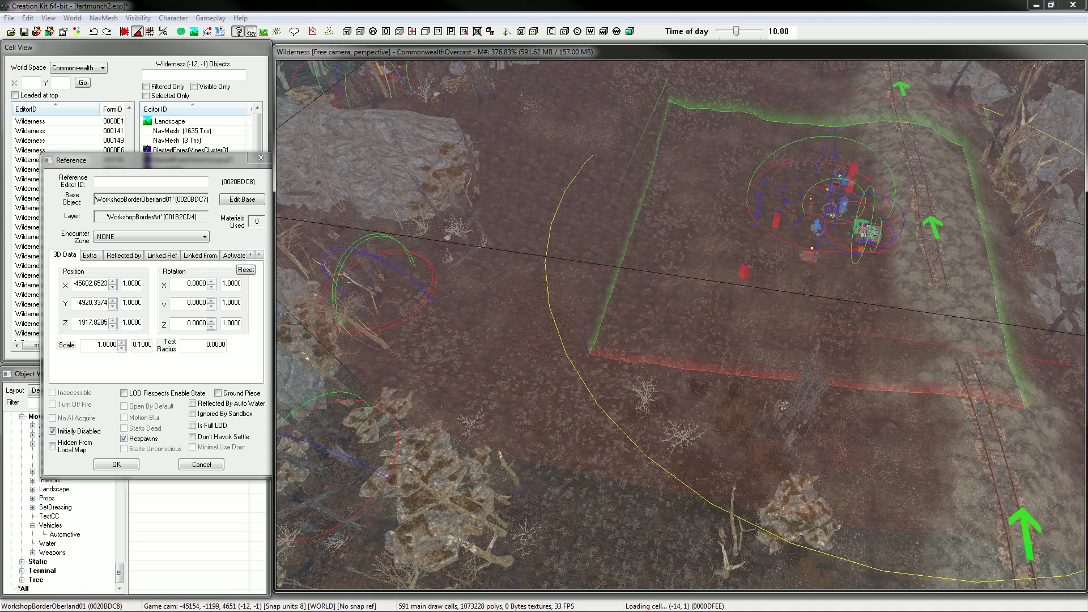
Set the scale of the WorkshopBorderOberland01 reference to 1.6
{"action": "left_click", "coordinate": [121, 343]}
{"action": "left_click", "coordinate": [120, 343]}
{"action": "left_click", "coordinate": [121, 344]}
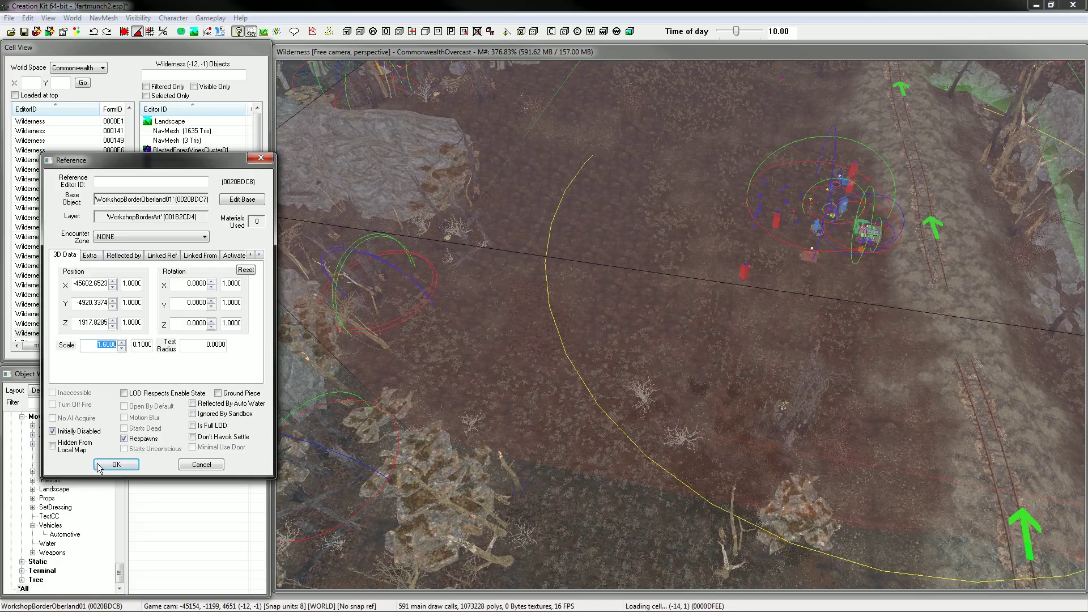
{"action": "left_click", "coordinate": [116, 464]}
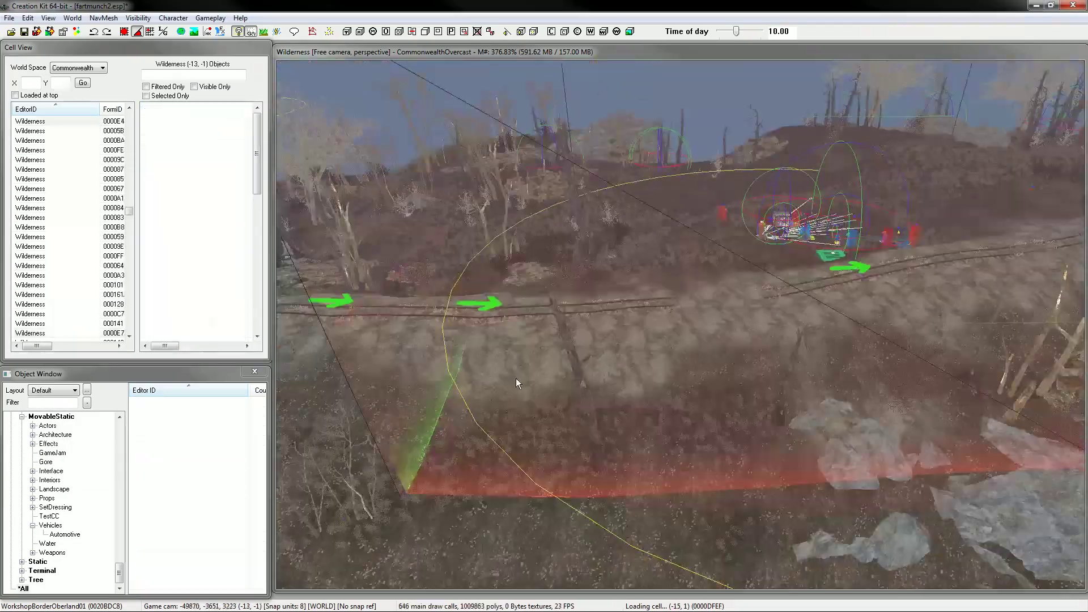
Delete the LightBox around the metal bed at Oberland Station and the candle light inside it
{"action": "middle_click_drag", "start_coordinate": [515, 378], "coordinate": [731, 232], "text": "shift"}
{"action": "key", "text": "w"}
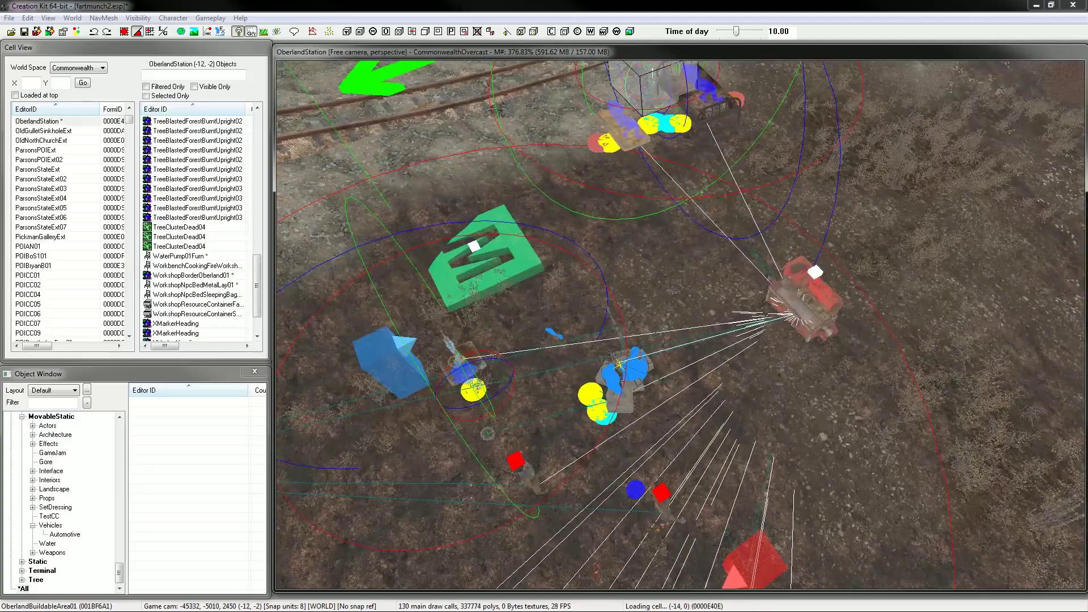
{"action": "left_click", "coordinate": [804, 301]}
{"action": "middle_click_drag", "start_coordinate": [804, 301], "coordinate": [969, 294], "text": "shift"}
{"action": "left_click", "coordinate": [638, 352]}
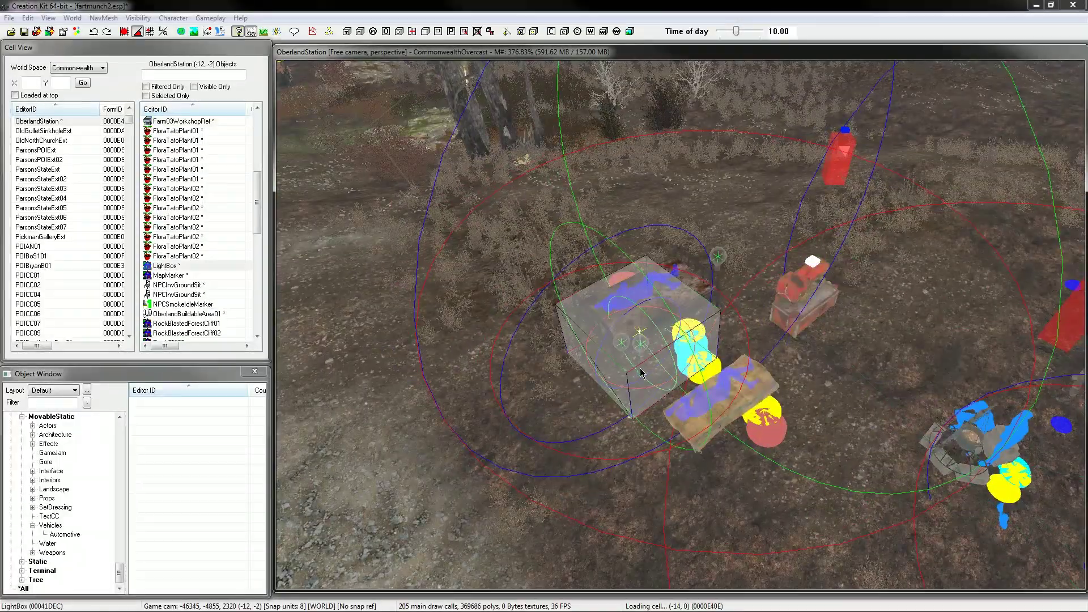
{"action": "key", "text": "w"}
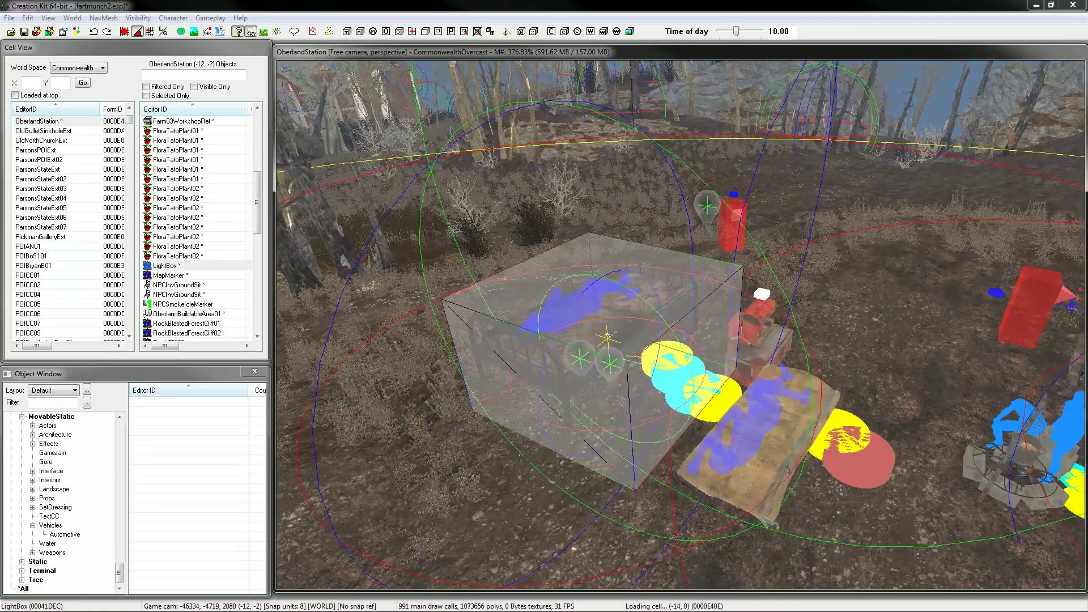
{"action": "key", "text": "Delete"}
{"action": "key", "text": "Delete"}
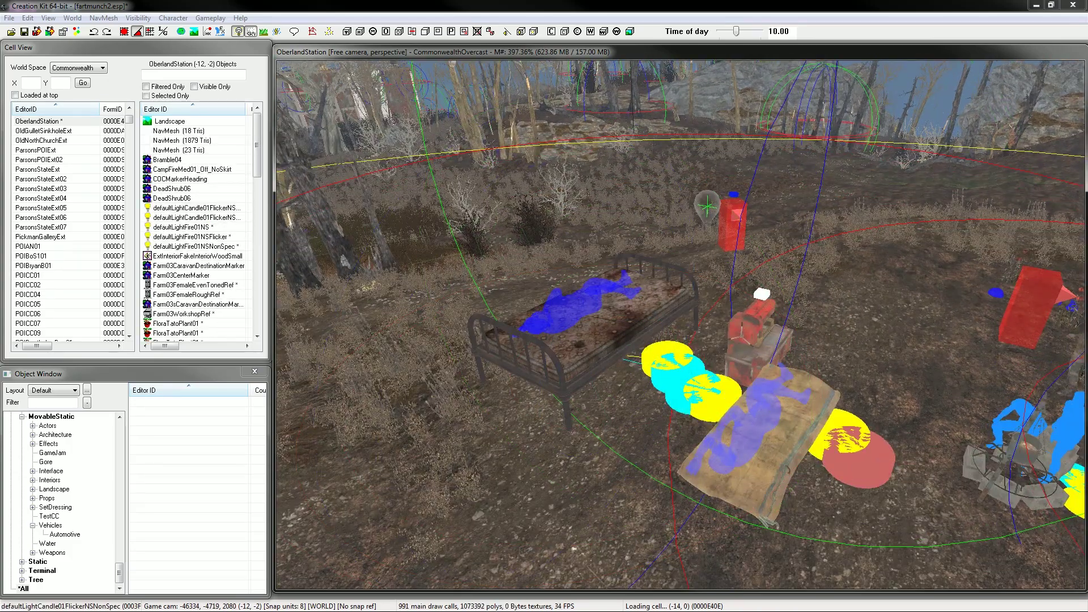
Delete the remaining defaultLightCandle01FlickerNS light near the beds
{"action": "left_click", "coordinate": [753, 339]}
{"action": "key", "text": "shift"}
{"action": "left_click", "coordinate": [559, 173]}
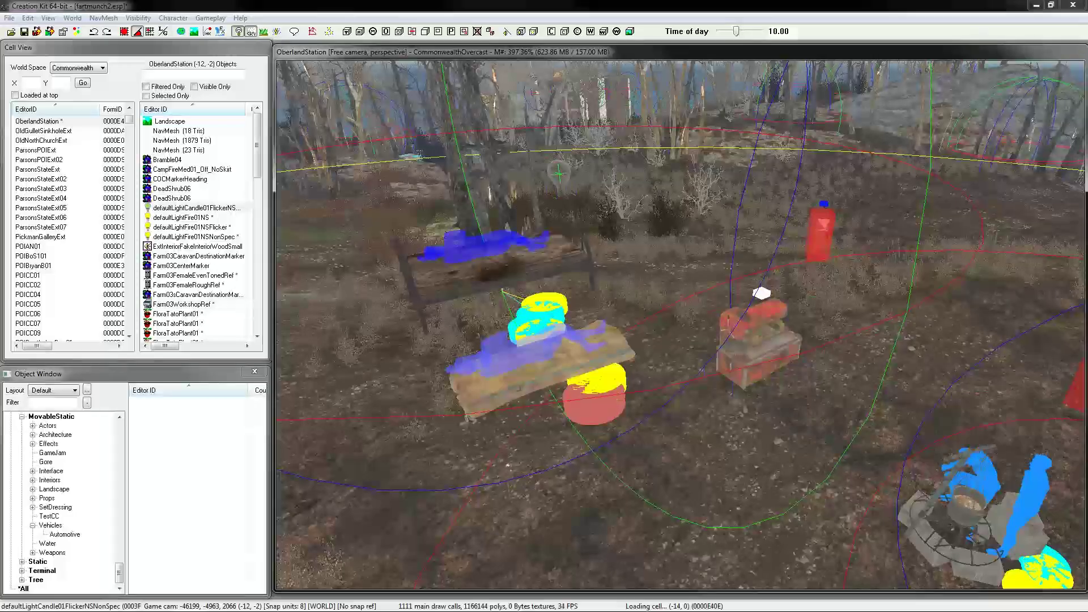
{"action": "key", "text": "Delete"}
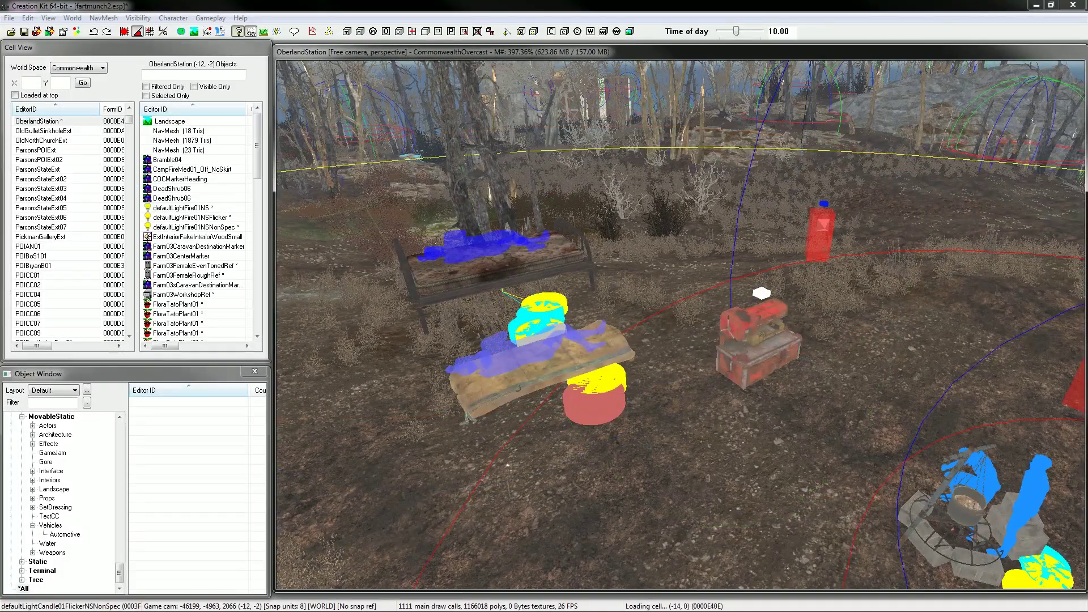
Select the workshop workbench and examine its links and the height of the two beds from low angles
{"action": "left_click", "coordinate": [758, 341]}
{"action": "key", "text": "shift"}
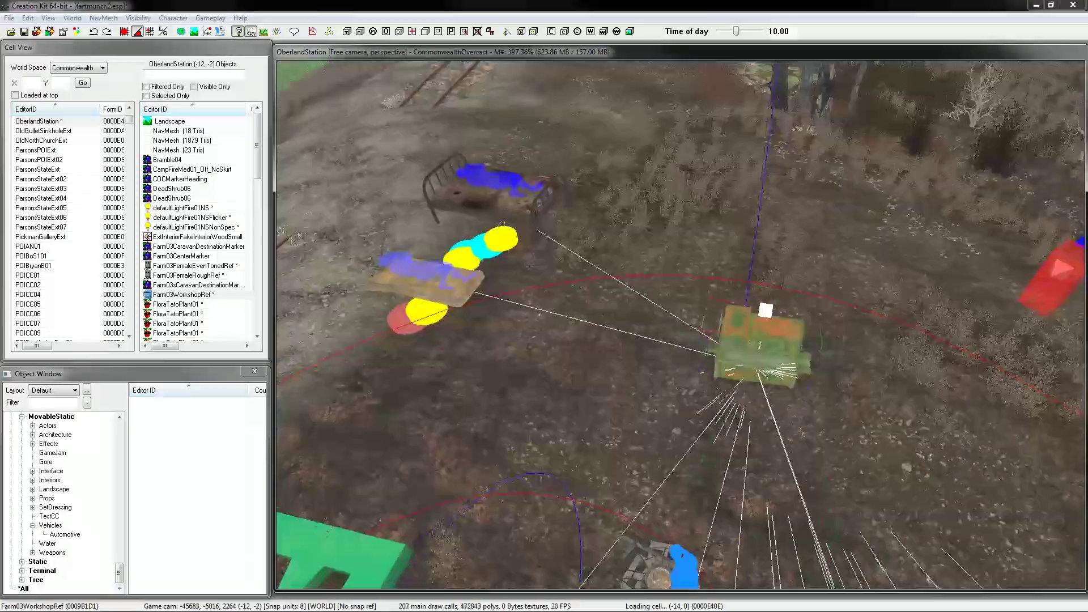
{"action": "scroll", "coordinate": [680, 324], "scroll_direction": "down", "scroll_amount": 5}
{"action": "key", "text": "shift"}
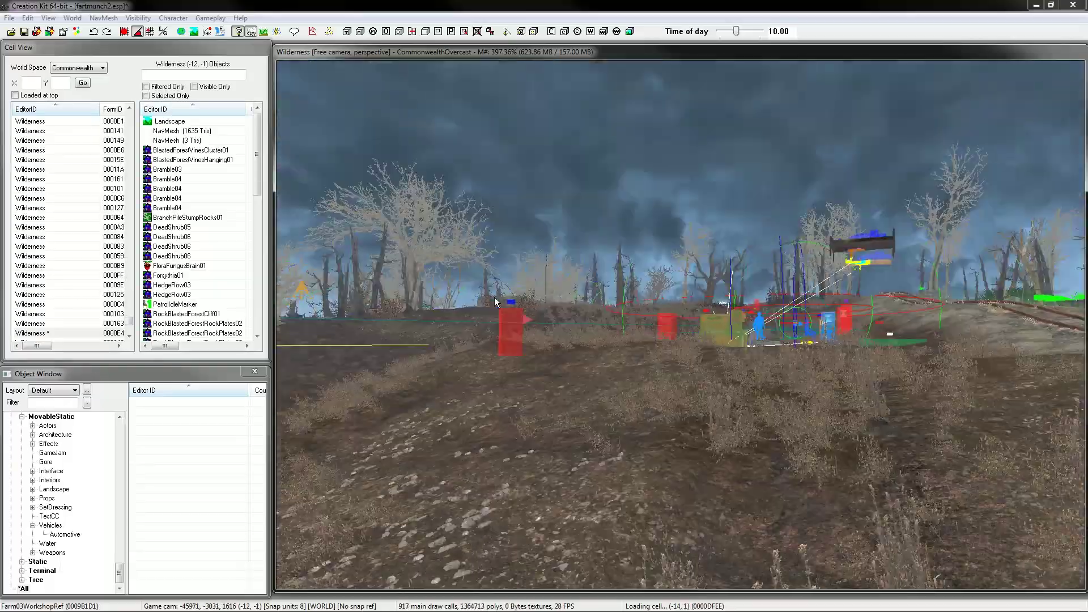
{"action": "middle_click_drag", "start_coordinate": [493, 297], "coordinate": [385, 321], "text": "shift"}
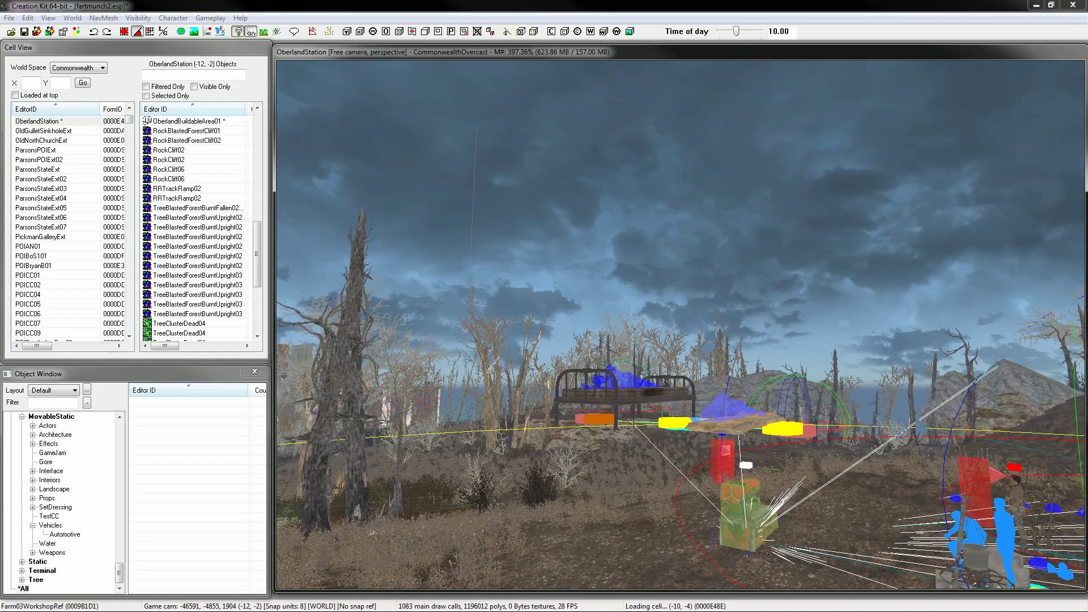
{"action": "left_click_drag", "start_coordinate": [811, 463], "coordinate": [814, 466]}
{"action": "key", "text": "shift"}
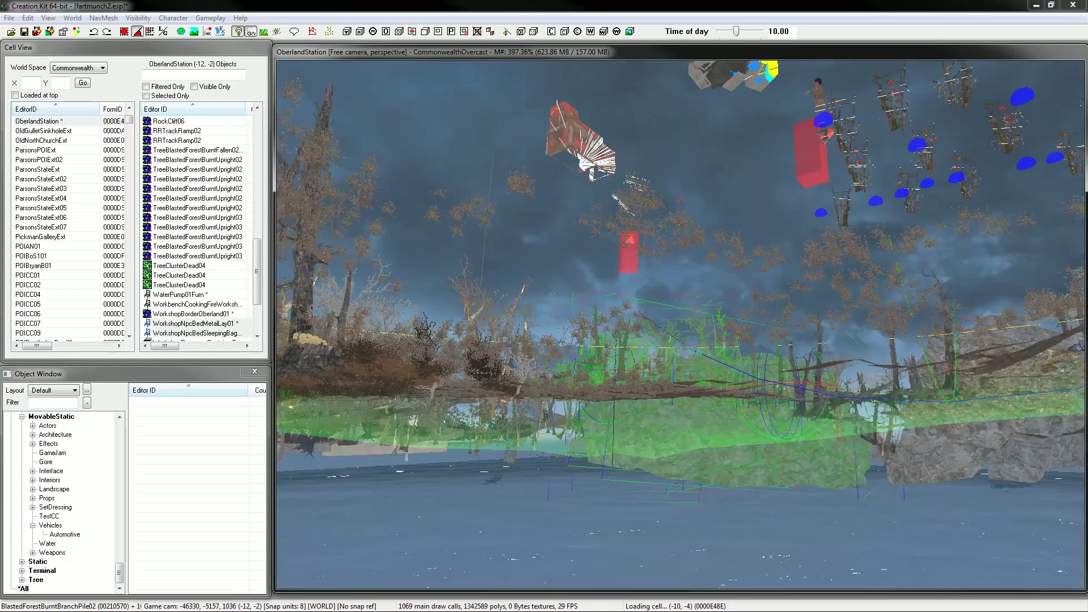
Drop the floating metal bed and the sleeping bag at Oberland Station onto the ground
{"action": "middle_click_drag", "start_coordinate": [499, 250], "coordinate": [488, 163], "text": "shift"}
{"action": "left_click_drag", "start_coordinate": [481, 167], "coordinate": [762, 355]}
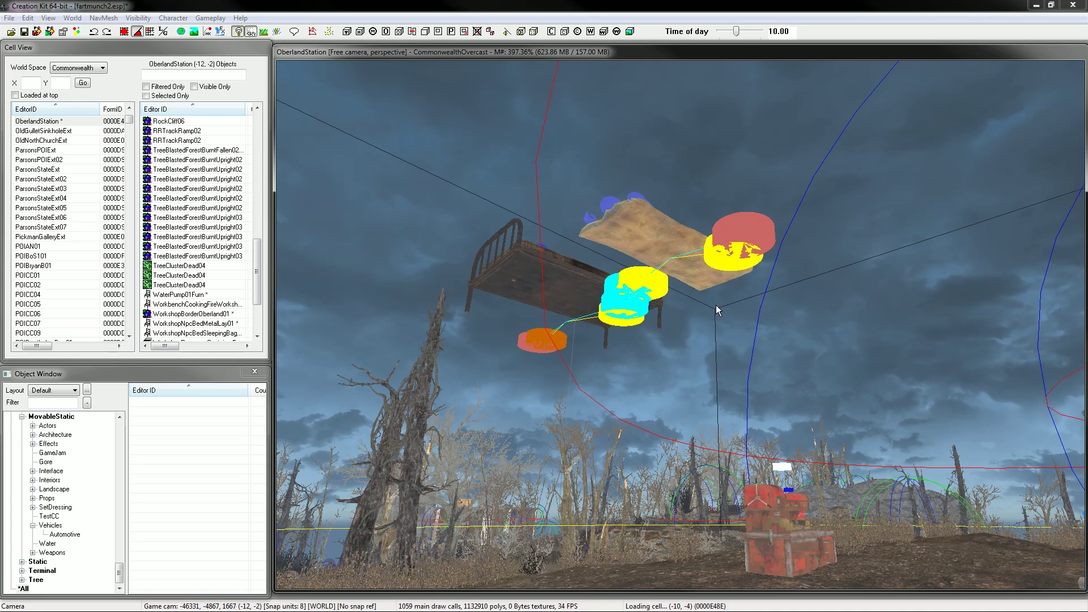
{"action": "middle_click_drag", "start_coordinate": [698, 367], "coordinate": [722, 418], "text": "shift"}
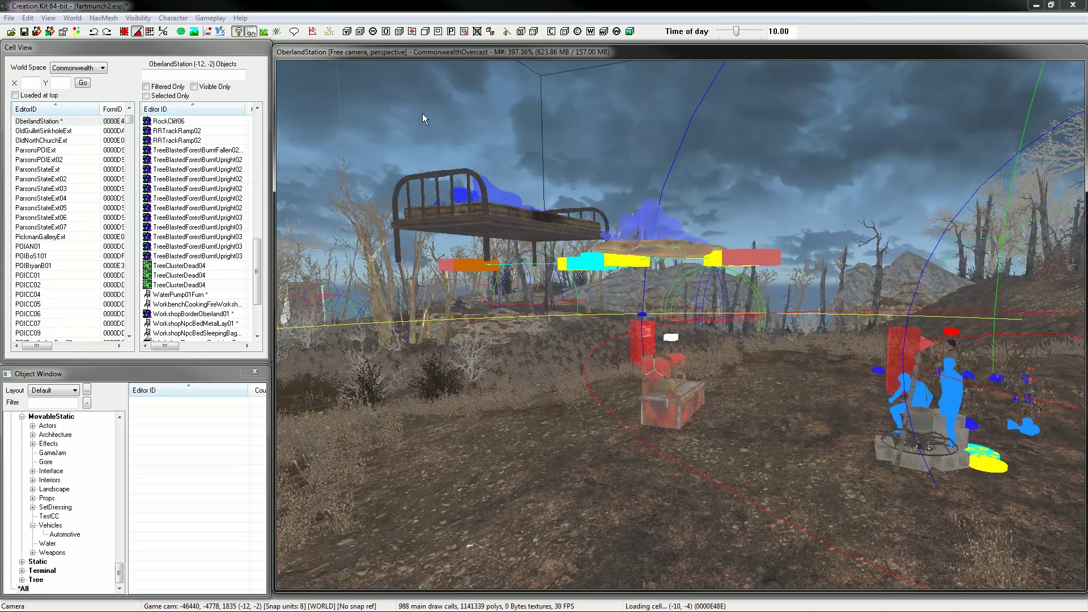
{"action": "left_click", "coordinate": [510, 224]}
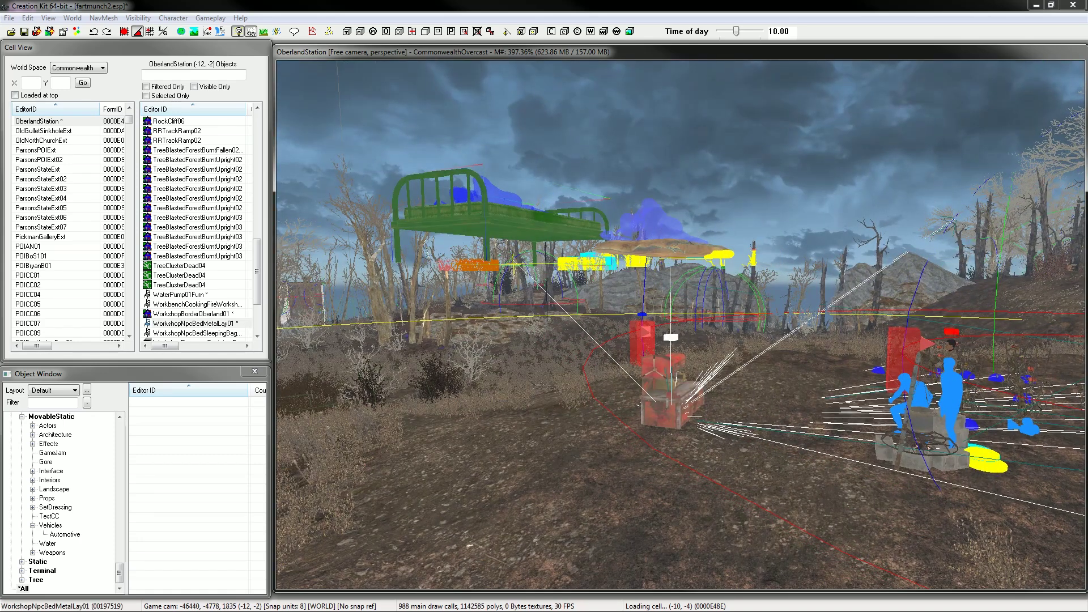
{"action": "key", "text": "f"}
{"action": "left_click", "coordinate": [657, 248]}
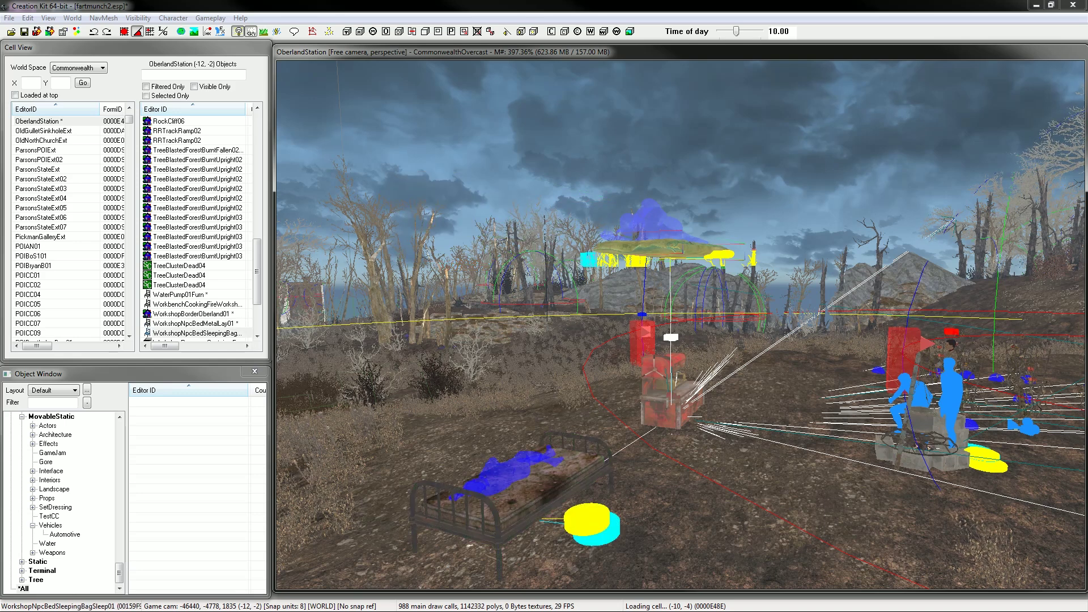
{"action": "key", "text": "f"}
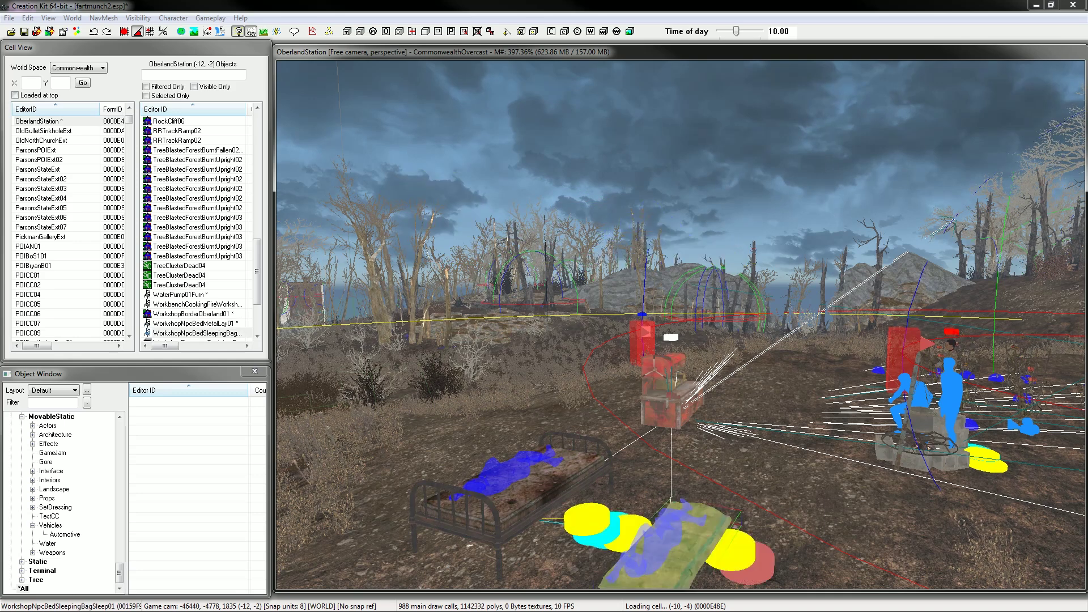
Lower the metal bed and the sleeping bag slightly further so both rest in the terrain
{"action": "middle_click_drag", "start_coordinate": [656, 255], "coordinate": [709, 225]}
{"action": "left_click", "coordinate": [636, 441]}
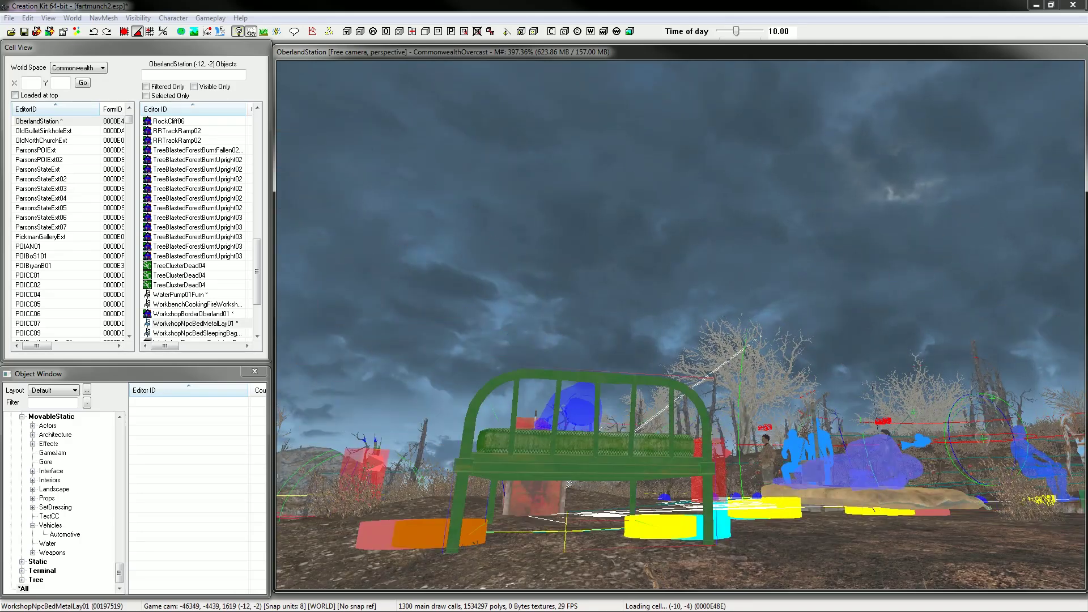
{"action": "left_click_drag", "start_coordinate": [635, 446], "coordinate": [636, 478]}
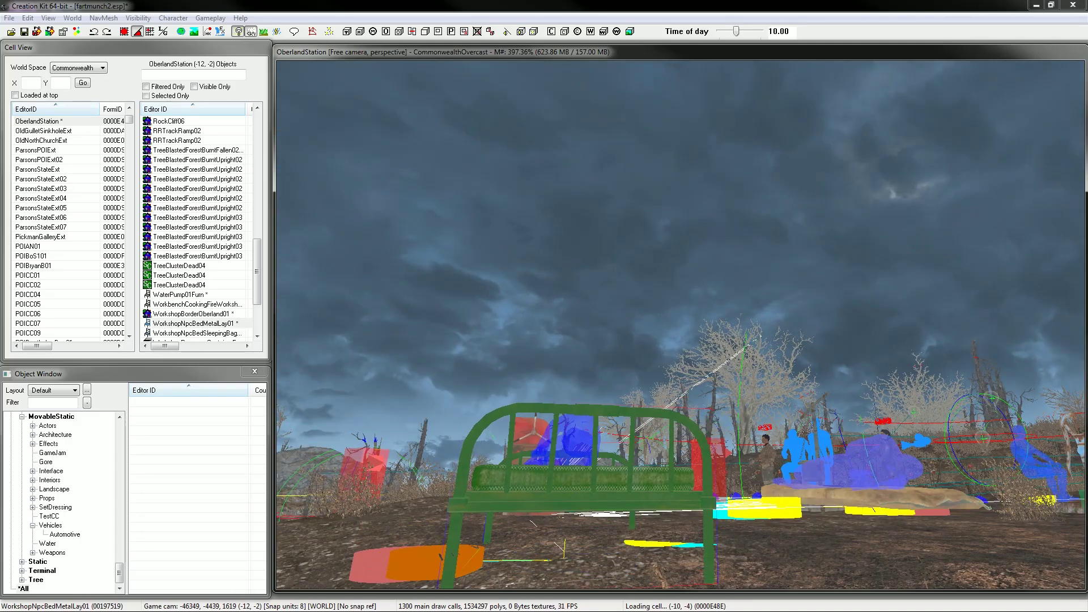
{"action": "left_click", "coordinate": [873, 497]}
{"action": "left_click_drag", "start_coordinate": [872, 498], "coordinate": [872, 530]}
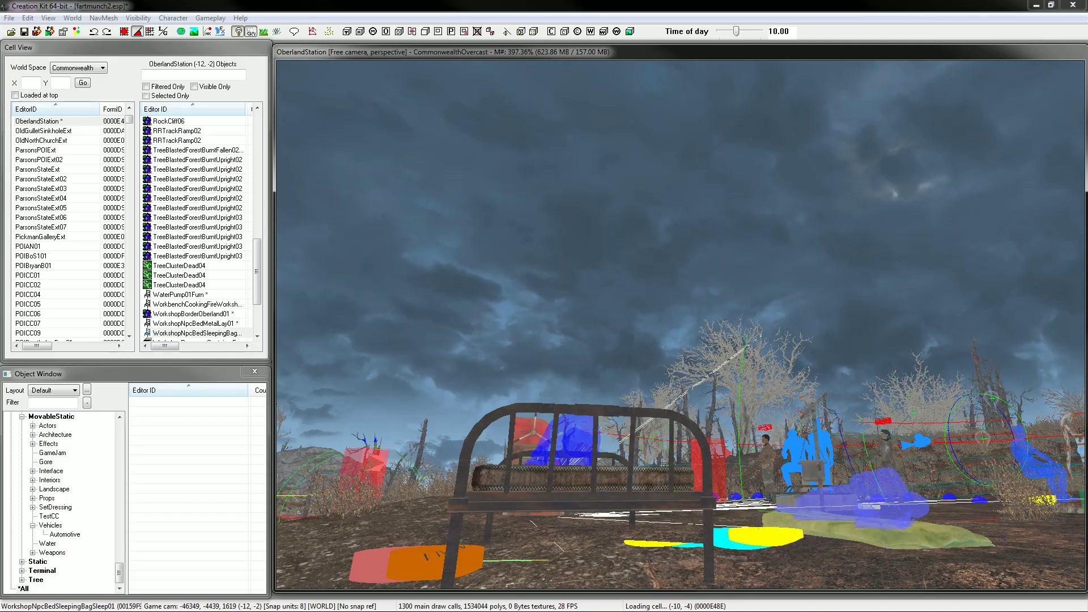
Check the bed placement around the settlement and save the fartmunch2 plugin
{"action": "middle_click_drag", "start_coordinate": [872, 530], "coordinate": [816, 558]}
{"action": "left_click", "coordinate": [856, 411]}
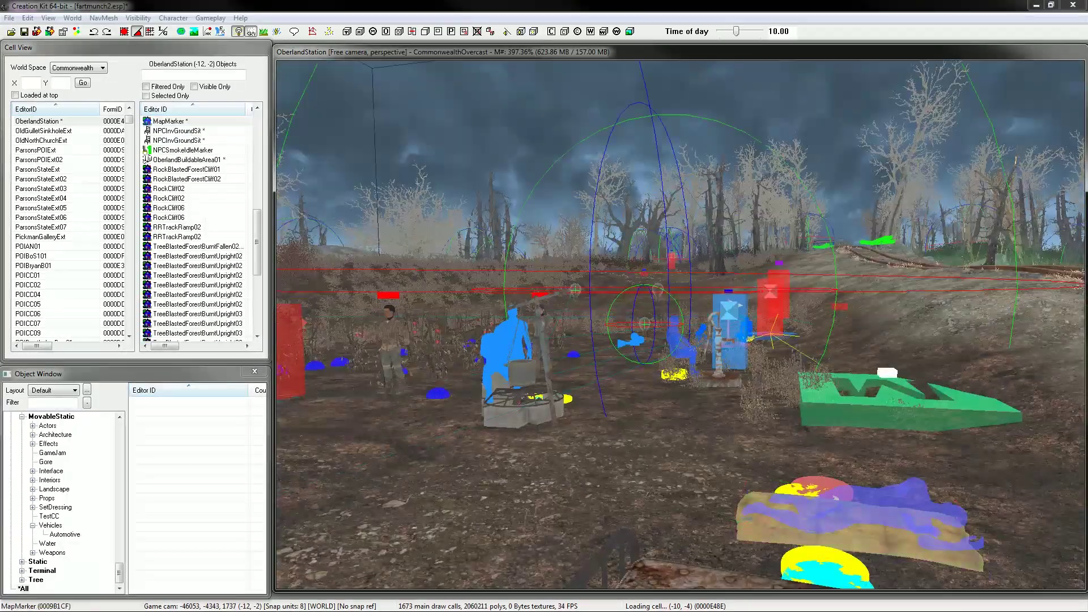
{"action": "middle_click_drag", "start_coordinate": [856, 411], "coordinate": [783, 441]}
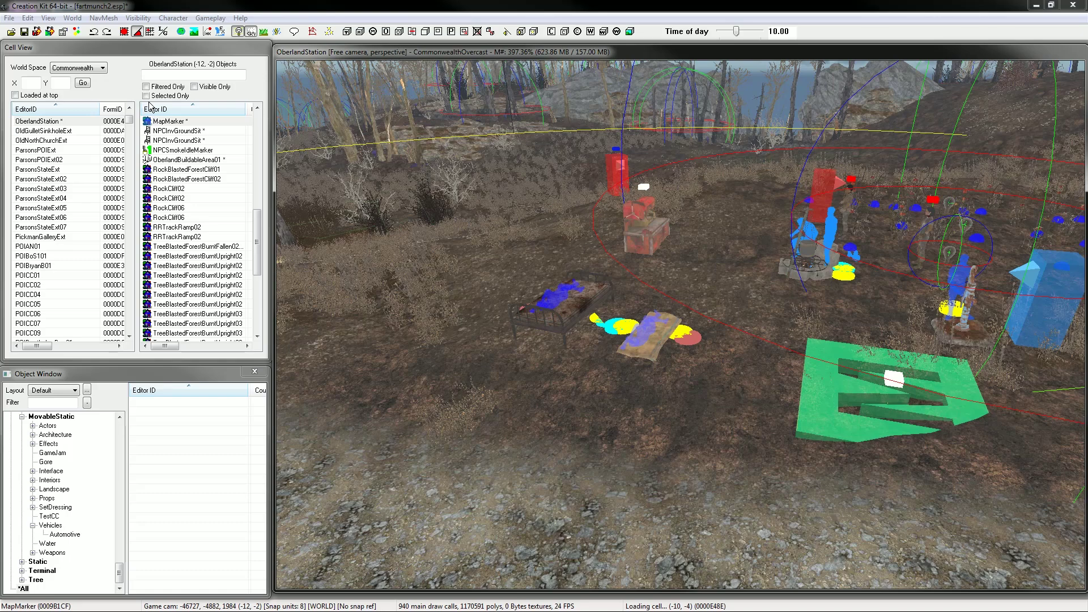
{"action": "left_click", "coordinate": [25, 32]}
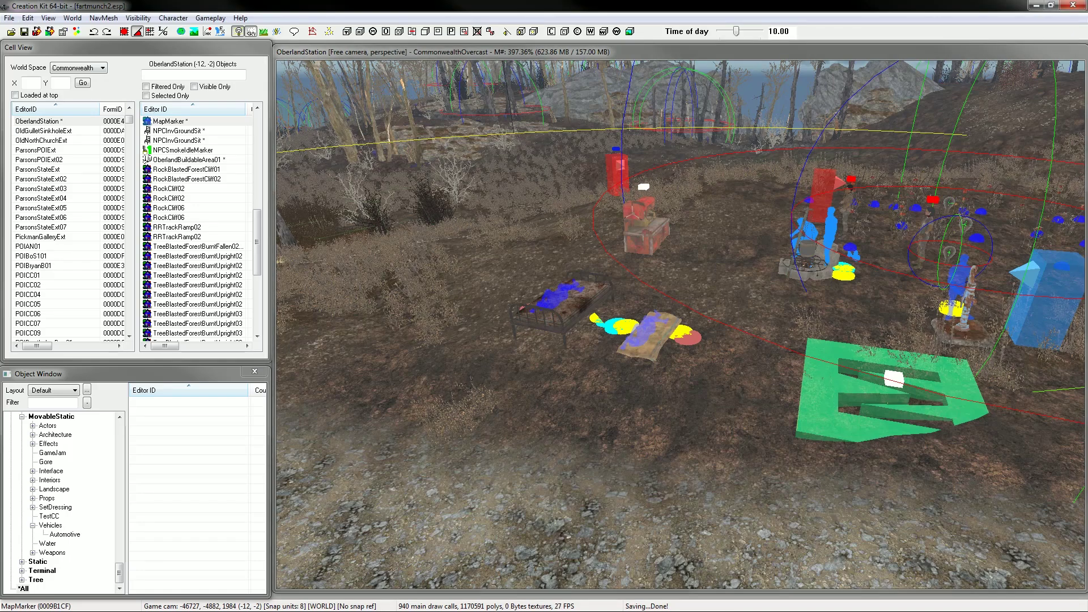
Inspect the reference properties of the Oberland Station workshop workbench and close them without changes
{"action": "left_click", "coordinate": [639, 237]}
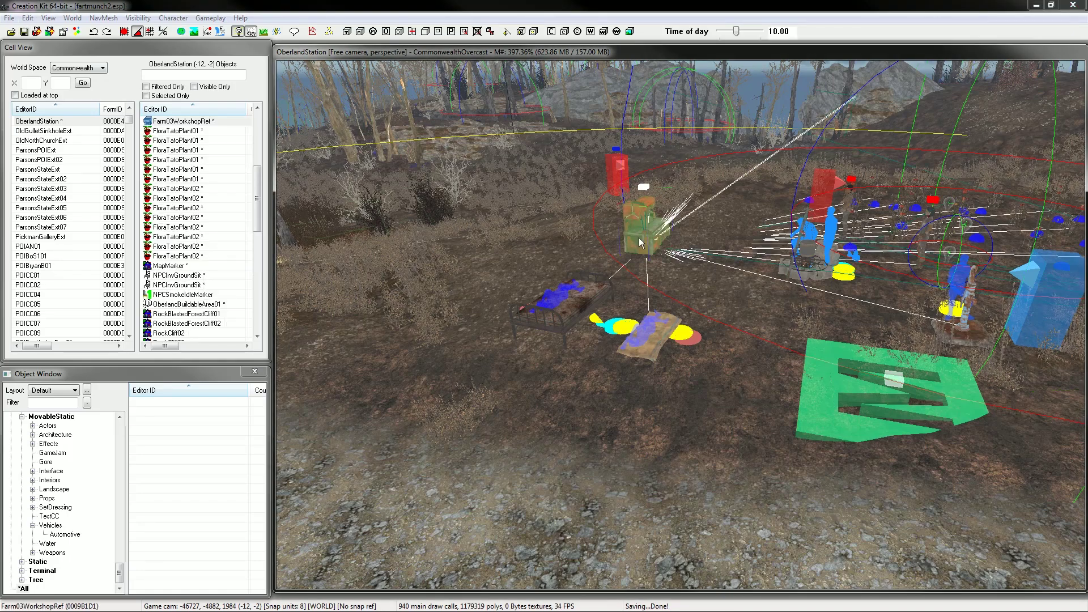
{"action": "middle_click_drag", "start_coordinate": [638, 238], "coordinate": [565, 260]}
{"action": "scroll", "coordinate": [565, 264], "scroll_direction": "up", "scroll_amount": 5}
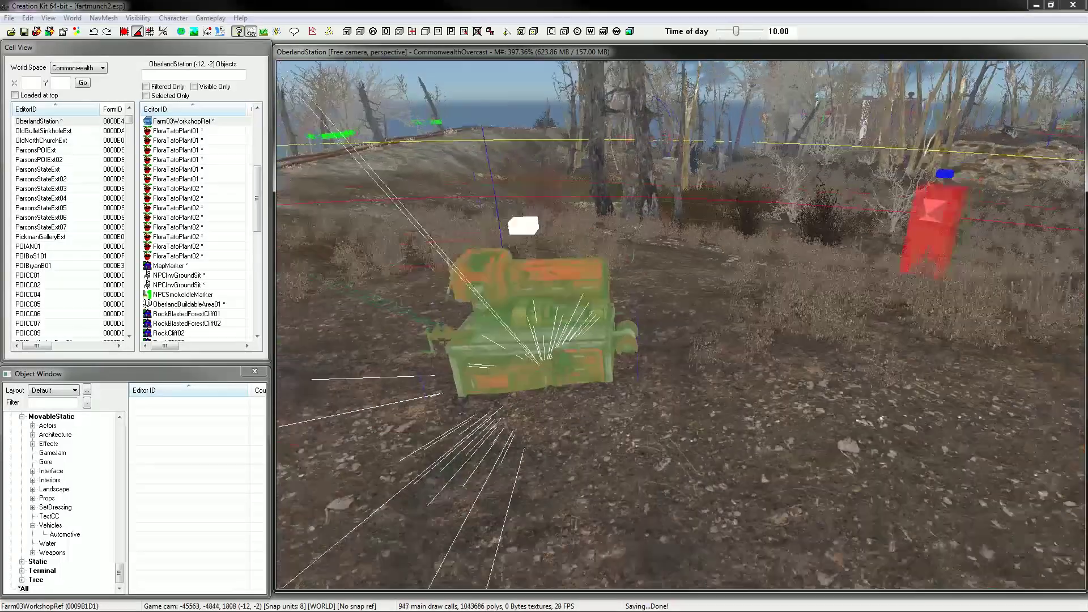
{"action": "double_click", "coordinate": [592, 357]}
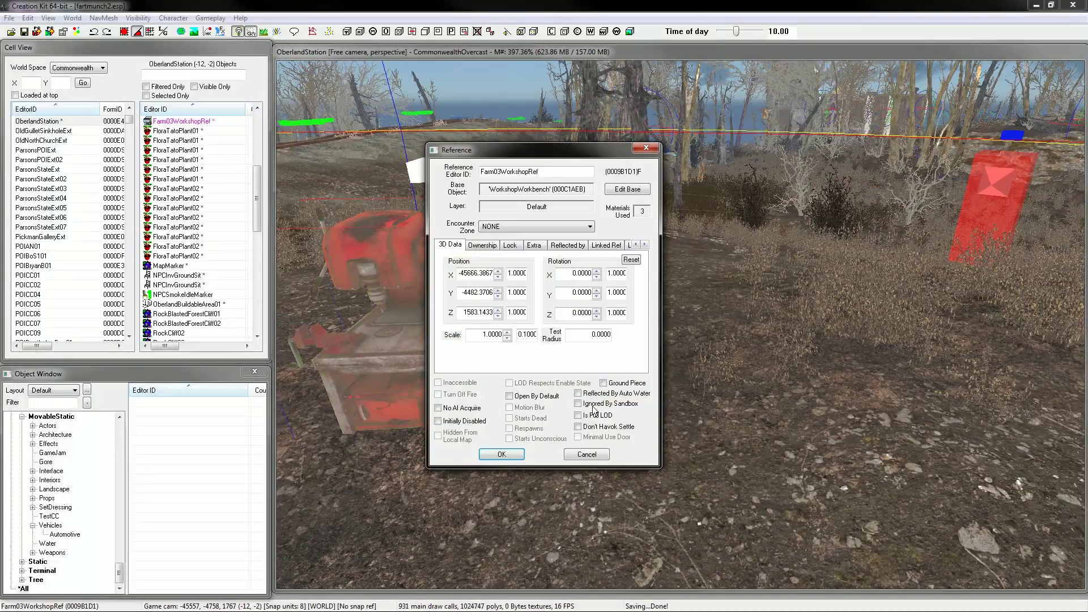
{"action": "left_click", "coordinate": [601, 455]}
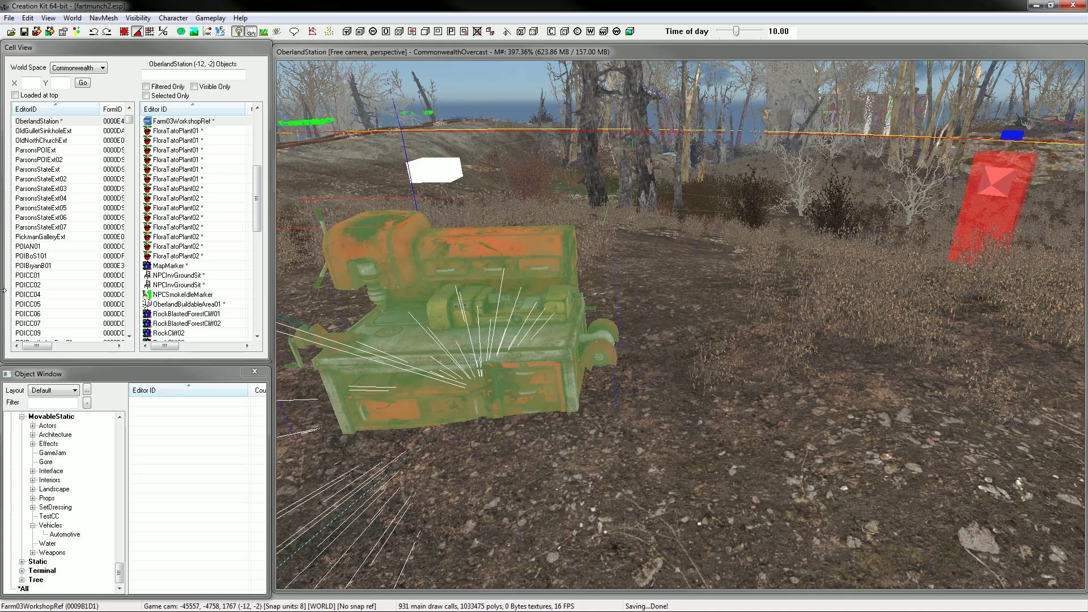
Find the StarlightDriveInExt cell in the Commonwealth world space and load it in the render view
{"action": "left_click", "coordinate": [56, 170]}
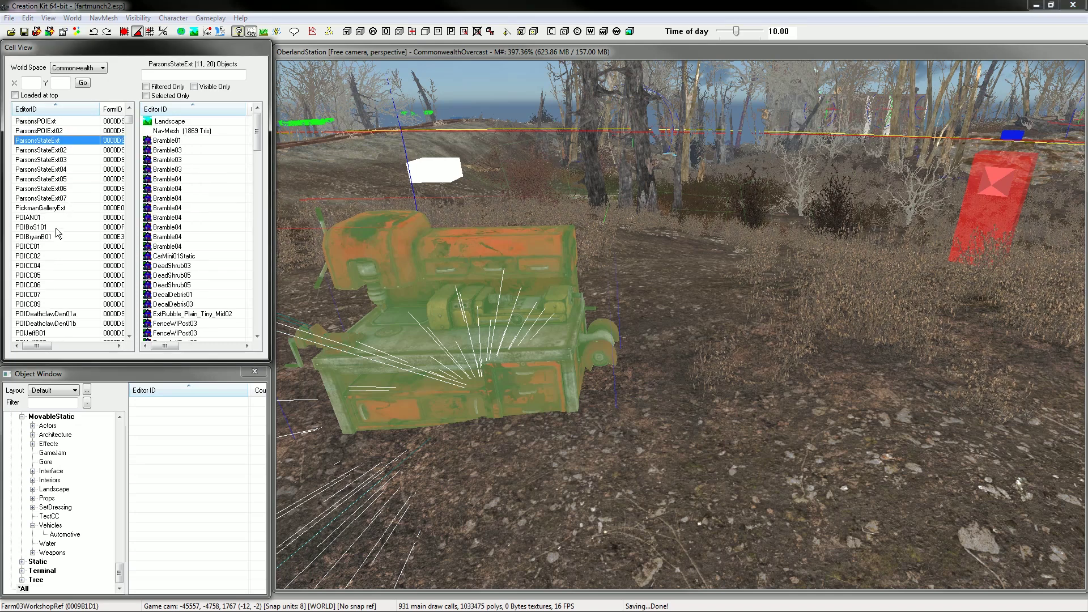
{"action": "left_click", "coordinate": [75, 226]}
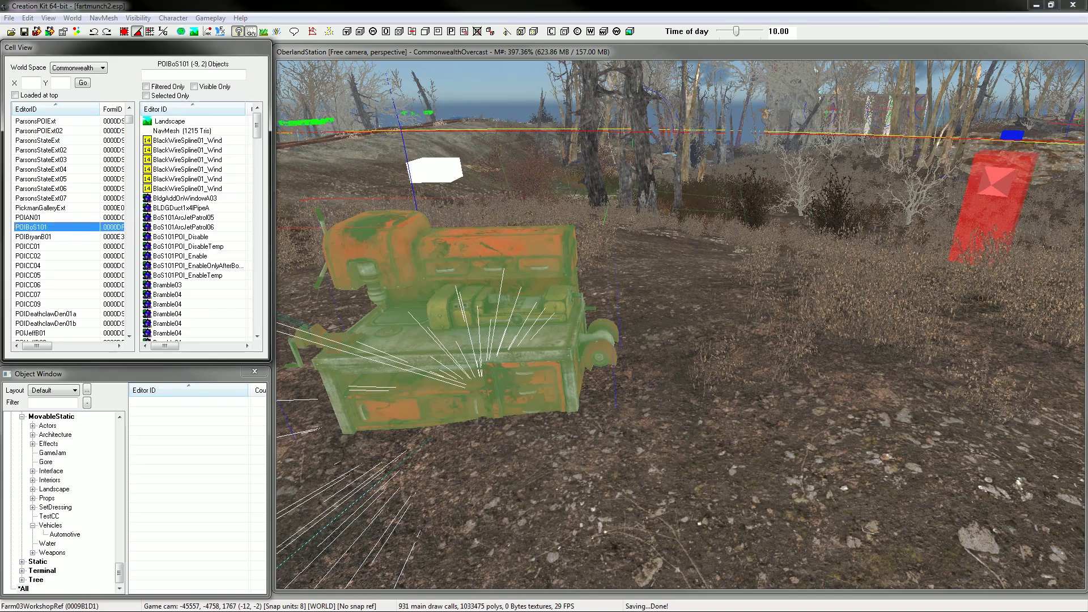
{"action": "left_click", "coordinate": [68, 275]}
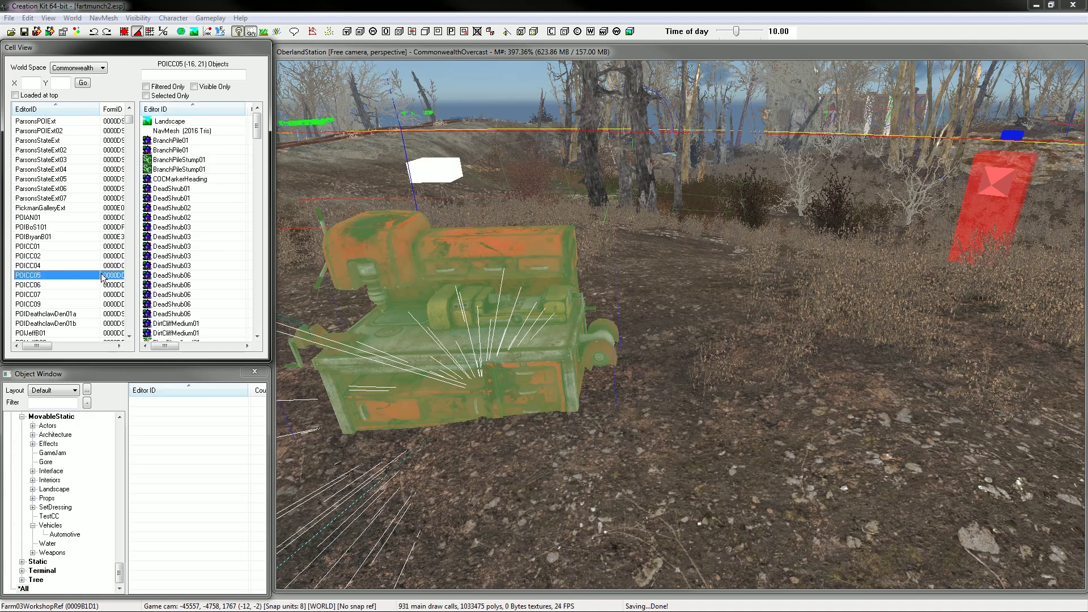
{"action": "scroll", "coordinate": [83, 252], "scroll_direction": "down", "scroll_amount": 8}
{"action": "scroll", "coordinate": [53, 234], "scroll_direction": "up", "scroll_amount": 10}
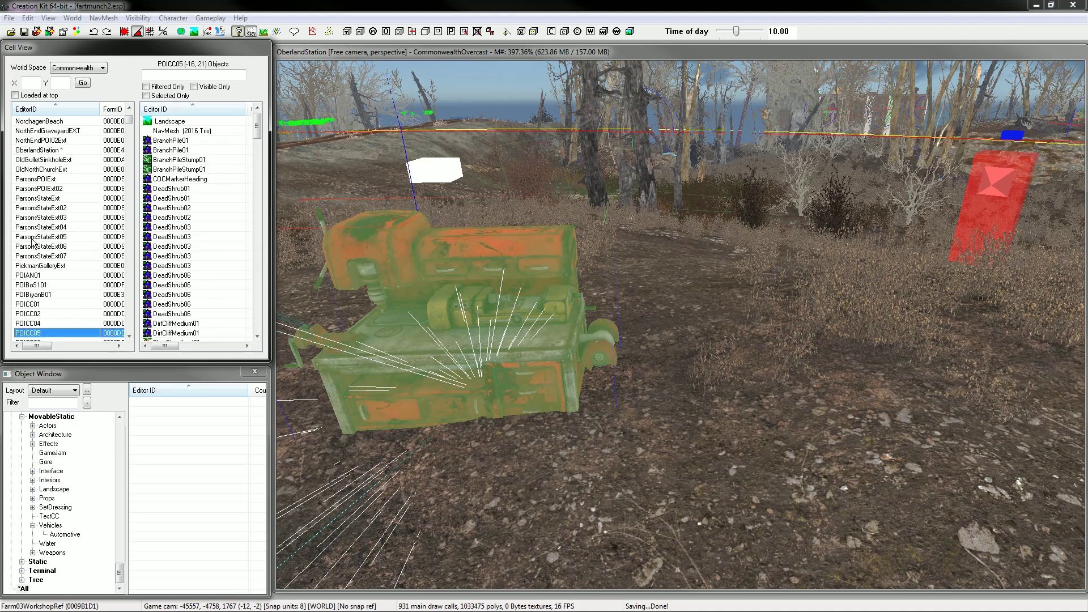
{"action": "left_click", "coordinate": [44, 236]}
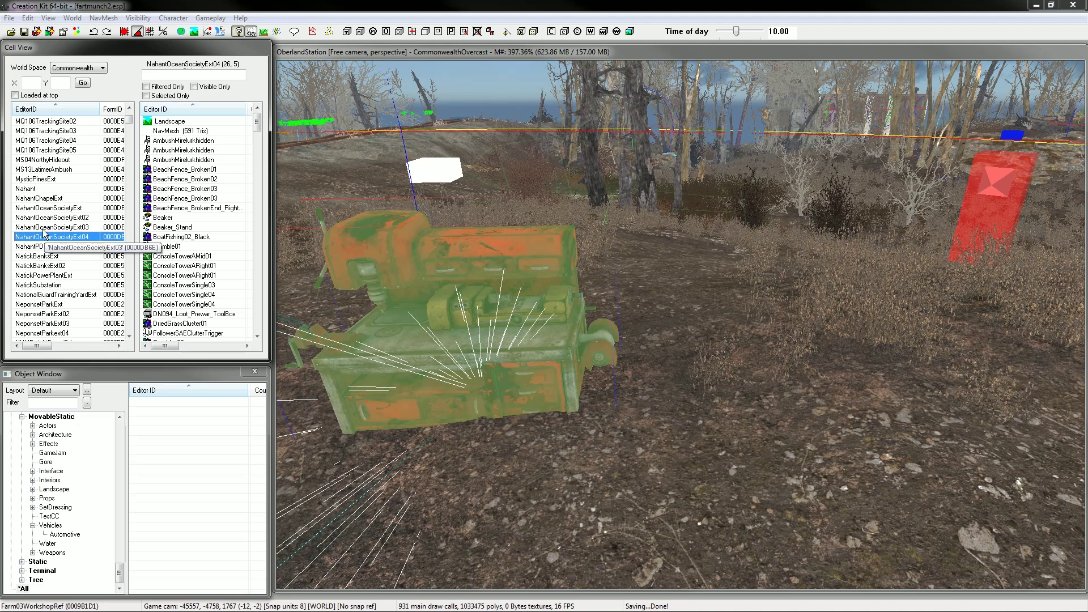
{"action": "key", "text": "s"}
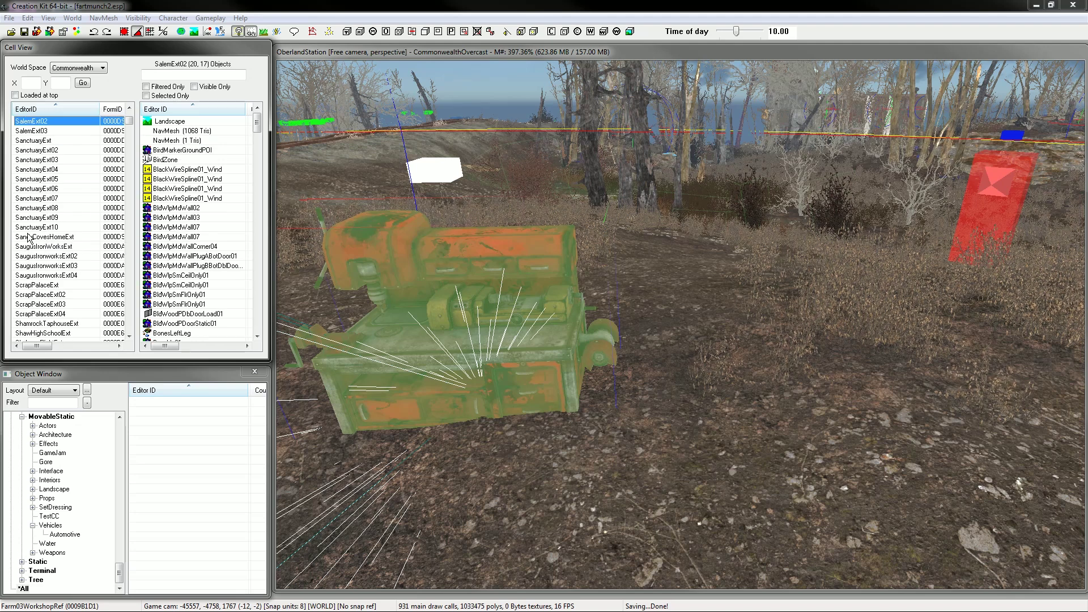
{"action": "scroll", "coordinate": [45, 297], "scroll_direction": "down", "scroll_amount": 1}
{"action": "left_click", "coordinate": [49, 303]}
{"action": "scroll", "coordinate": [86, 257], "scroll_direction": "down", "scroll_amount": 12}
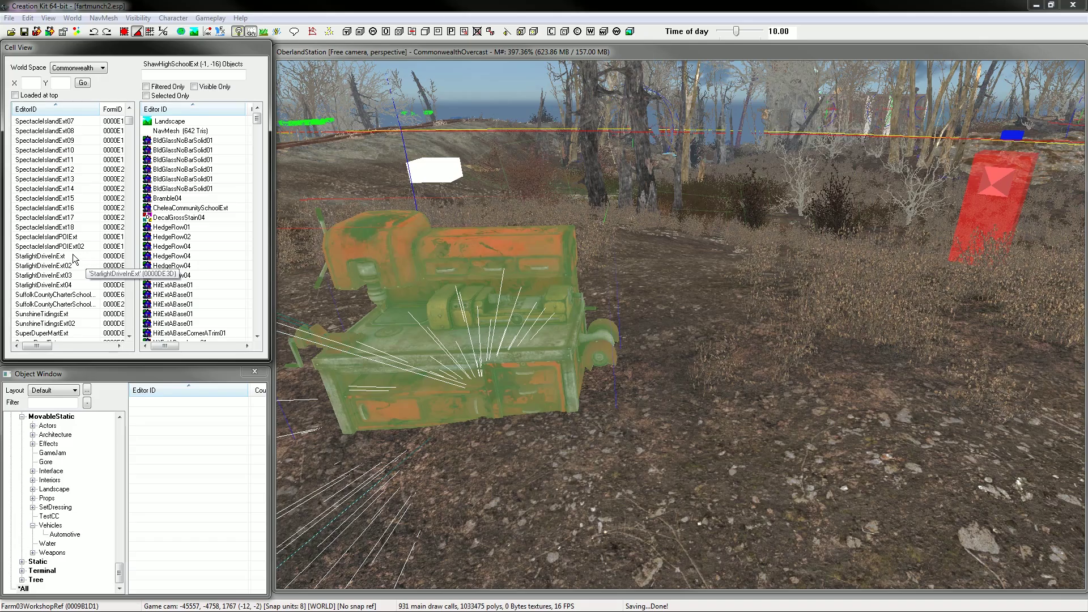
{"action": "left_click", "coordinate": [21, 256]}
{"action": "double_click", "coordinate": [21, 256]}
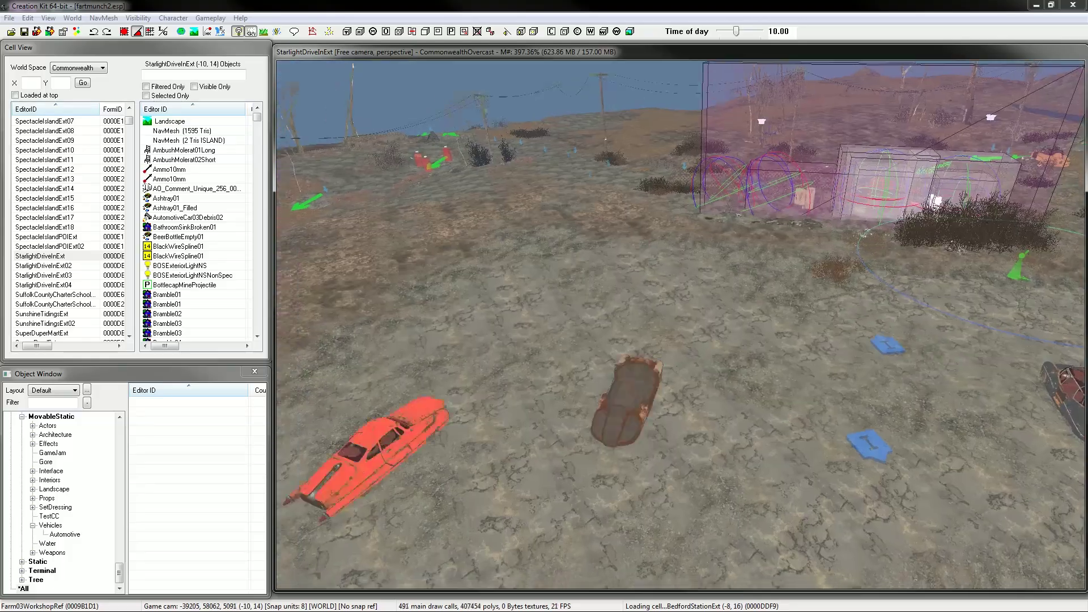
Select the metal workbench shed at Starlight Drive-In together with everything inside it from the top view
{"action": "middle_click_drag", "start_coordinate": [737, 369], "coordinate": [733, 303]}
{"action": "left_click", "coordinate": [734, 304]}
{"action": "left_click", "coordinate": [737, 298]}
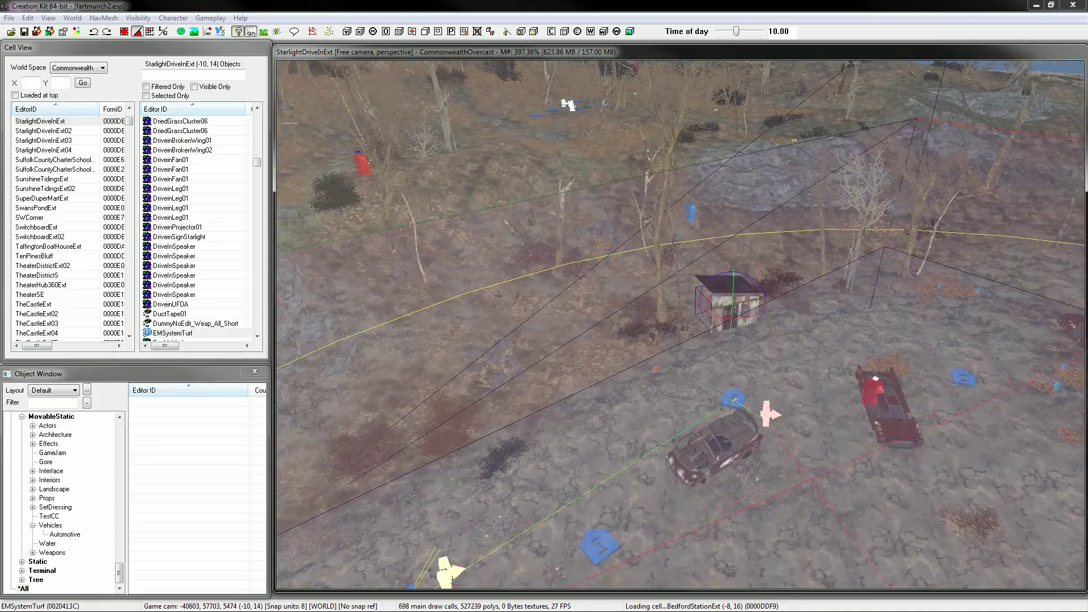
{"action": "scroll", "coordinate": [737, 299], "scroll_direction": "up", "scroll_amount": 6}
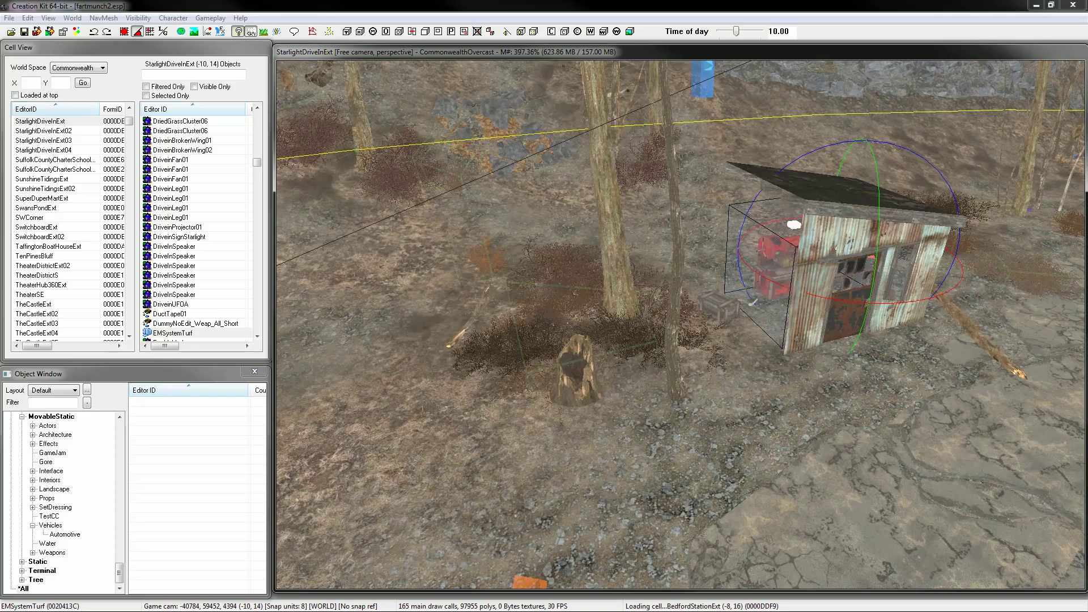
{"action": "middle_click_drag", "start_coordinate": [850, 300], "coordinate": [804, 397]}
{"action": "scroll", "coordinate": [680, 325], "scroll_direction": "up", "scroll_amount": 4}
{"action": "scroll", "coordinate": [680, 325], "scroll_direction": "down", "scroll_amount": 6}
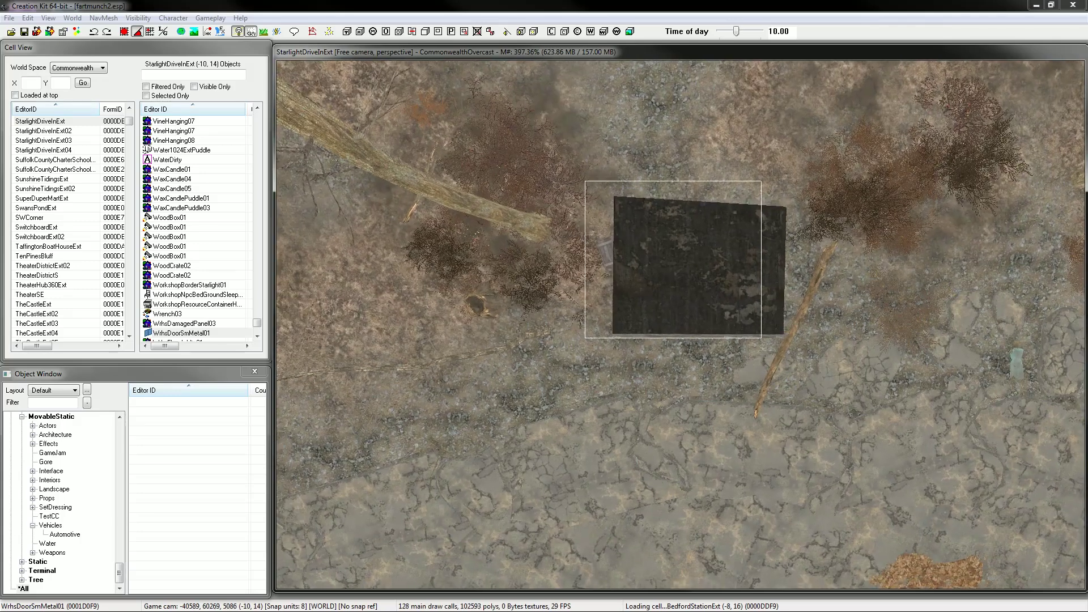
{"action": "left_click_drag", "start_coordinate": [787, 353], "coordinate": [794, 354]}
{"action": "middle_click_drag", "start_coordinate": [794, 355], "coordinate": [777, 255]}
{"action": "scroll", "coordinate": [785, 311], "scroll_direction": "up", "scroll_amount": 6}
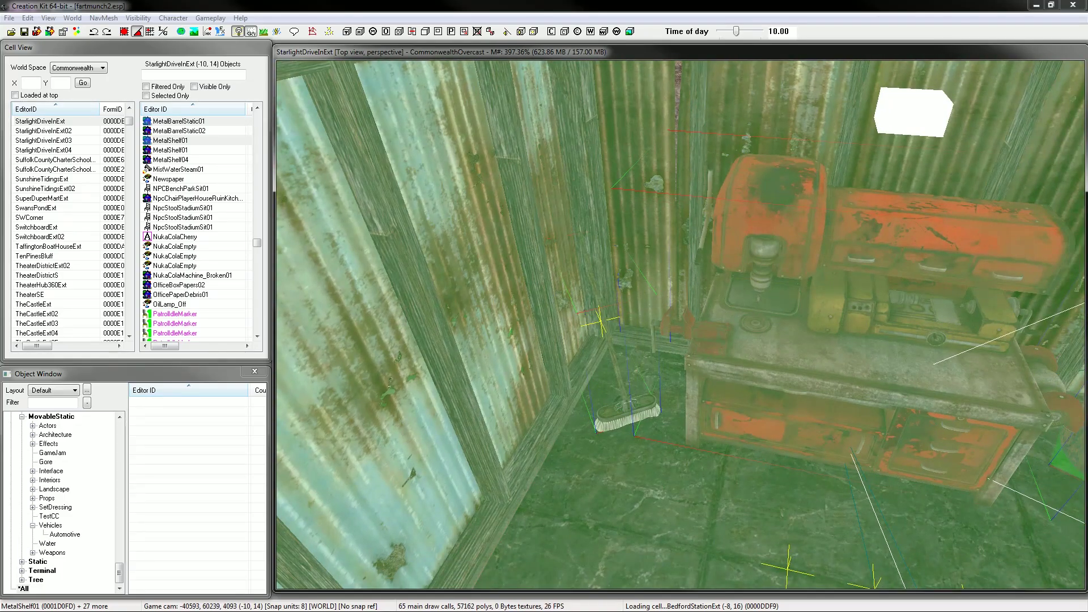
Select the workbench inside the shed, then individual shed wall pieces to examine which objects make up the building
{"action": "left_click", "coordinate": [764, 284]}
{"action": "scroll", "coordinate": [763, 283], "scroll_direction": "down", "scroll_amount": 8}
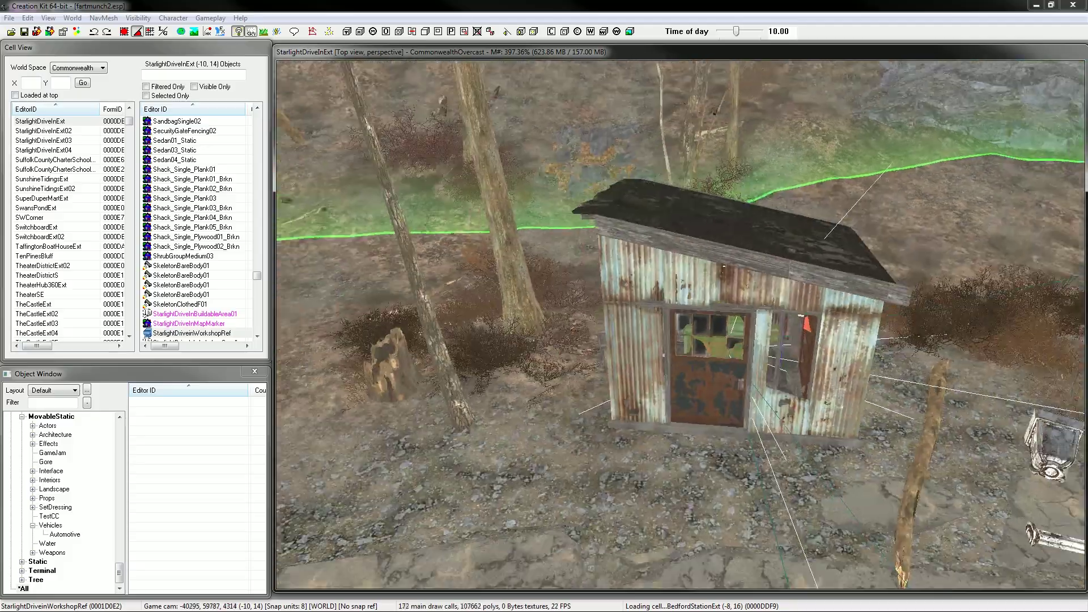
{"action": "middle_click_drag", "start_coordinate": [764, 284], "coordinate": [929, 300]}
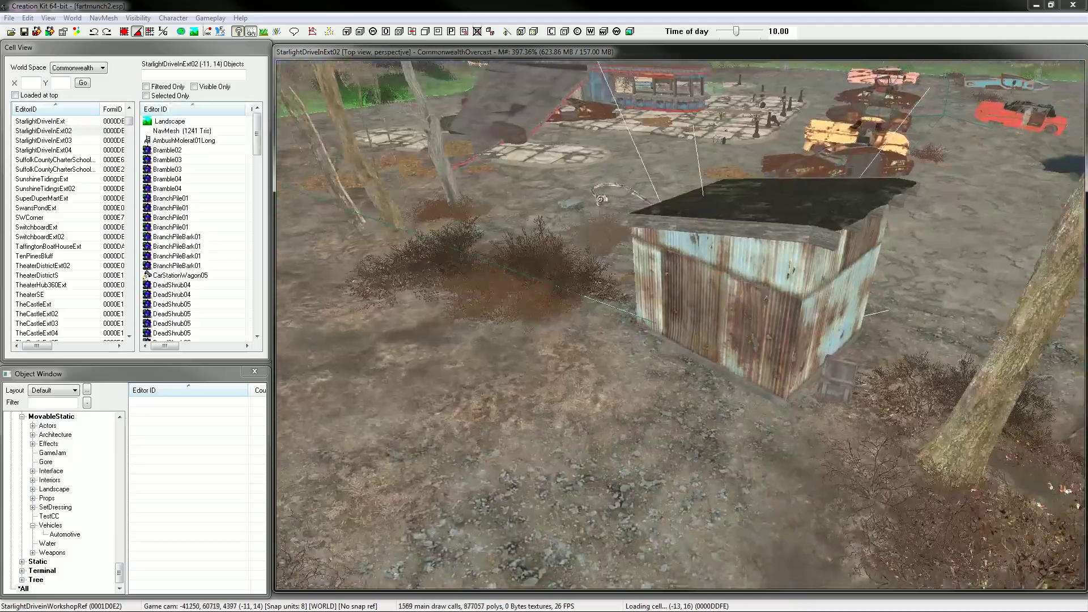
{"action": "scroll", "coordinate": [765, 286], "scroll_direction": "up", "scroll_amount": 5}
{"action": "left_click", "coordinate": [765, 287]}
{"action": "scroll", "coordinate": [765, 286], "scroll_direction": "down", "scroll_amount": 4}
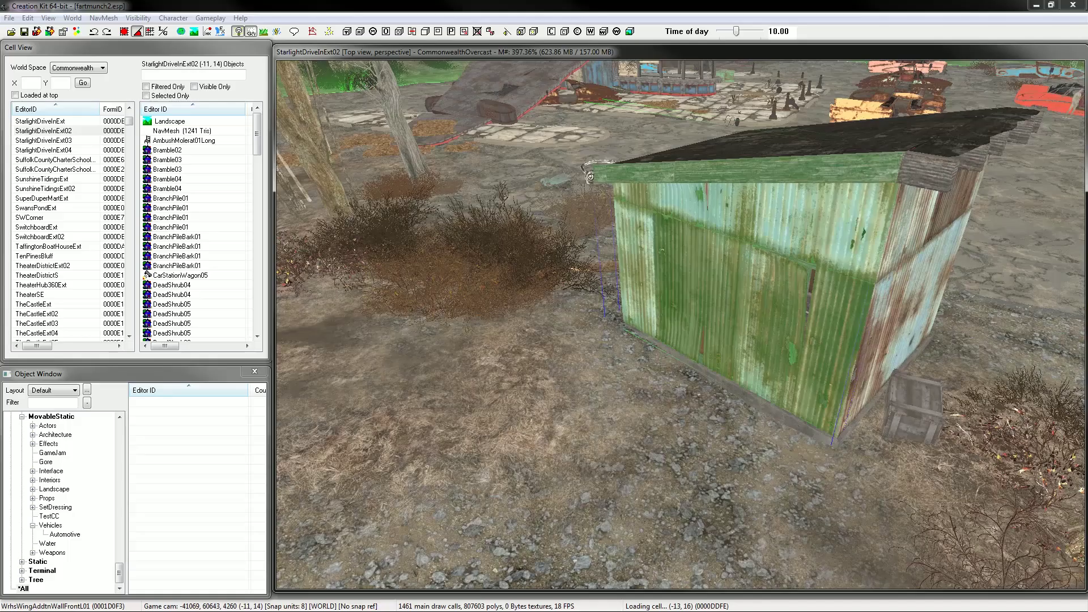
{"action": "left_click", "coordinate": [906, 289]}
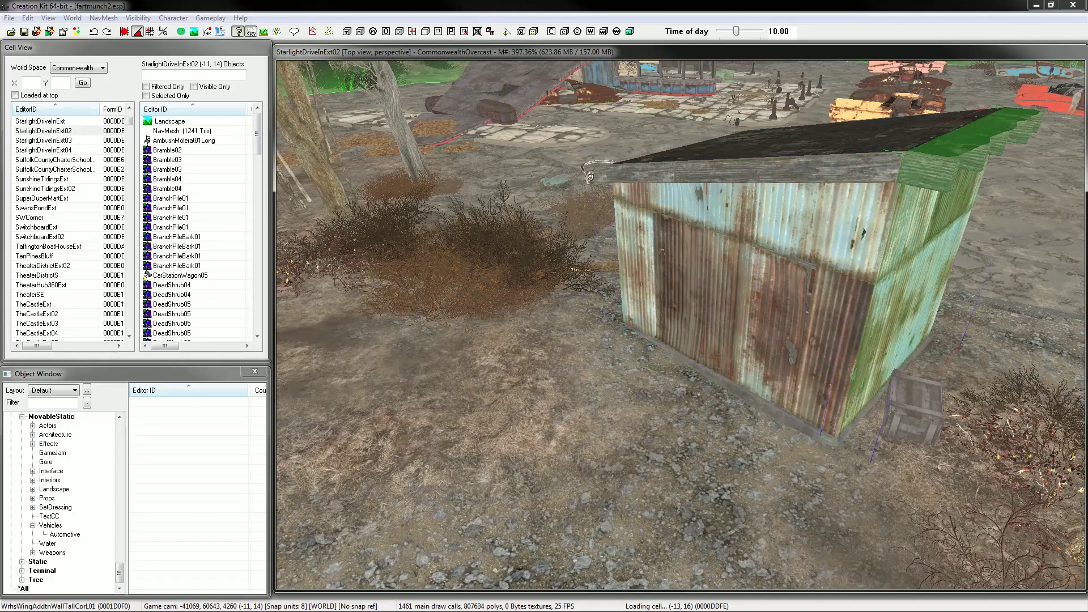
Select the whole shed with its contents again from above, then select only the workshop workbench inside
{"action": "middle_click_drag", "start_coordinate": [906, 289], "coordinate": [946, 396]}
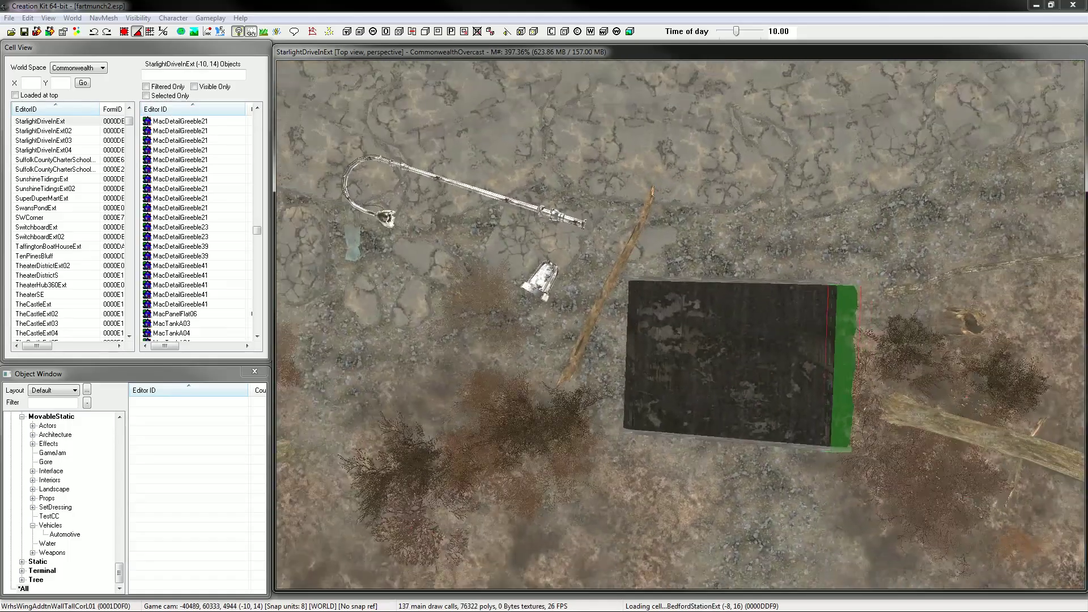
{"action": "left_click_drag", "start_coordinate": [823, 396], "coordinate": [863, 445]}
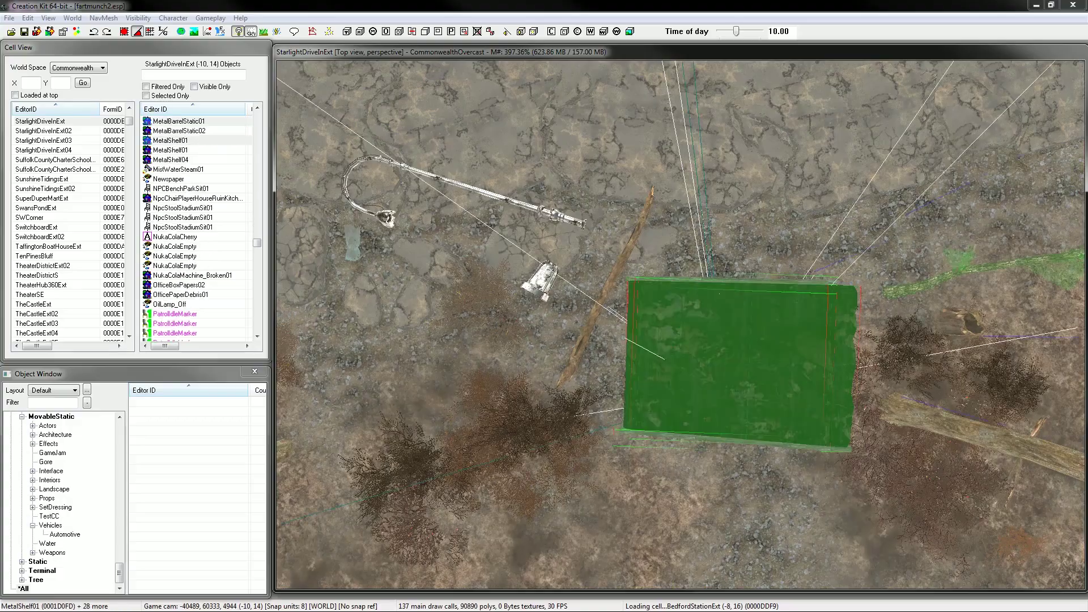
{"action": "middle_click_drag", "start_coordinate": [863, 444], "coordinate": [776, 334]}
{"action": "middle_click_drag", "start_coordinate": [792, 278], "coordinate": [657, 318]}
{"action": "scroll", "coordinate": [430, 272], "scroll_direction": "up", "scroll_amount": 3}
{"action": "scroll", "coordinate": [363, 267], "scroll_direction": "up", "scroll_amount": 4}
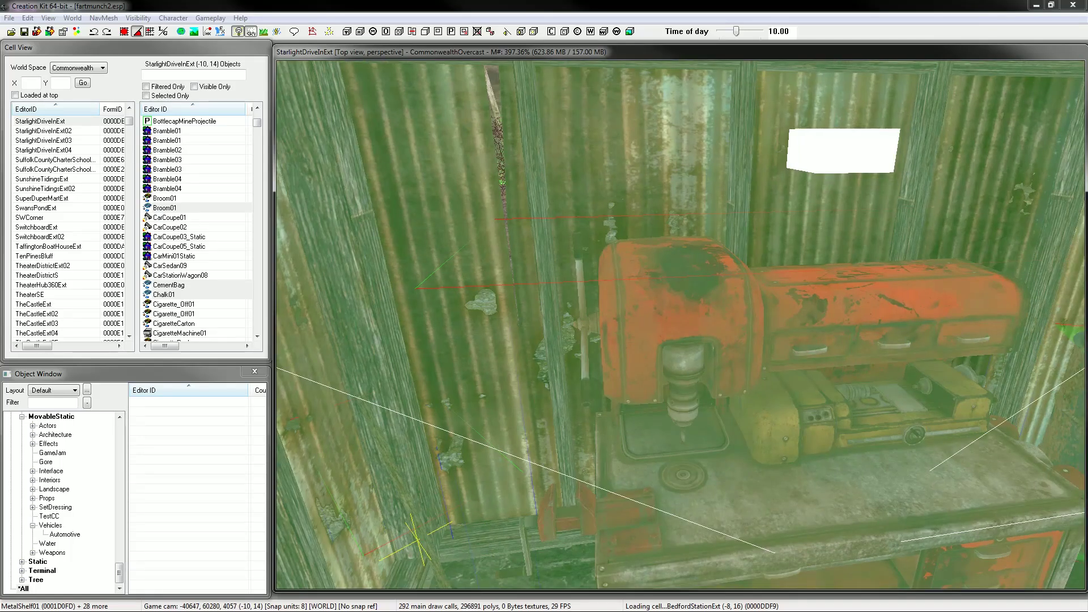
{"action": "left_click", "coordinate": [724, 359]}
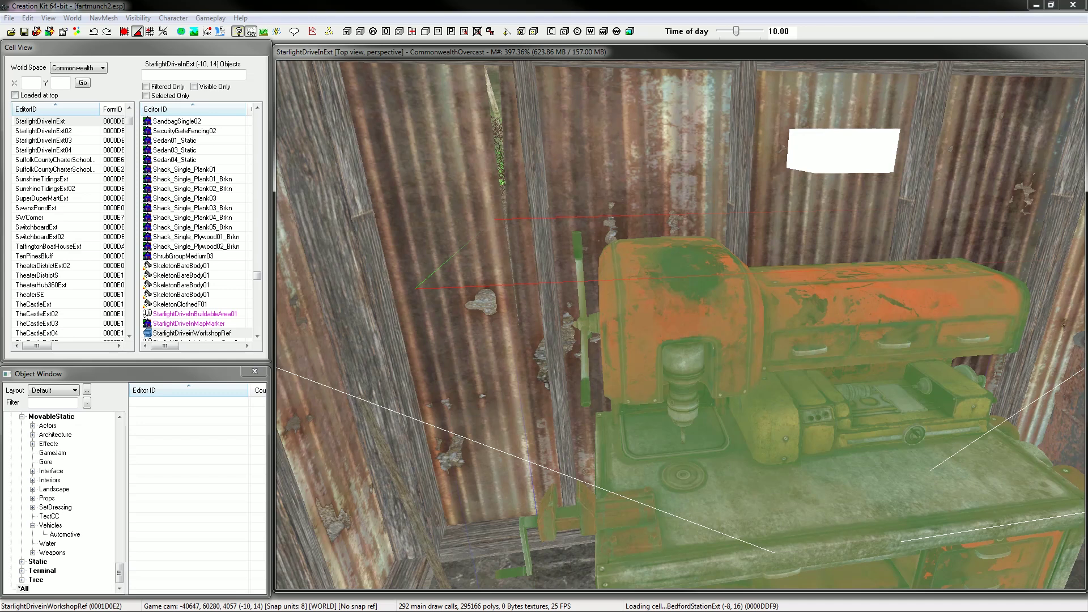
Select the whole metal shed with everything inside it from above, leaving out the surrounding shrubs
{"action": "left_click", "coordinate": [640, 170]}
{"action": "middle_click_drag", "start_coordinate": [640, 170], "coordinate": [640, 357]}
{"action": "scroll", "coordinate": [680, 325], "scroll_direction": "down", "scroll_amount": 5}
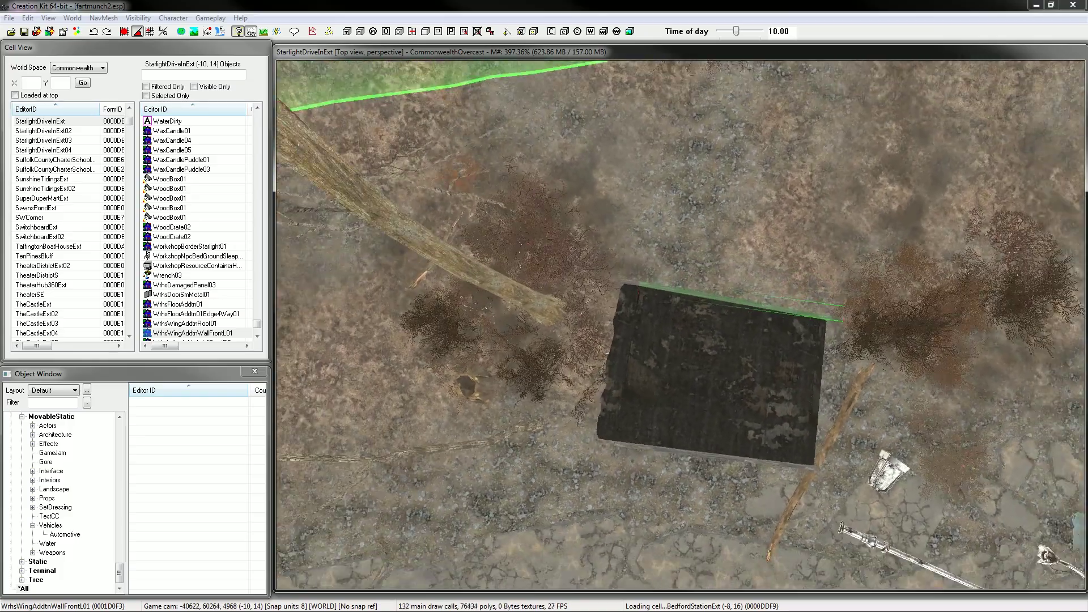
{"action": "left_click_drag", "start_coordinate": [834, 480], "coordinate": [836, 481]}
{"action": "middle_click_drag", "start_coordinate": [836, 481], "coordinate": [811, 465]}
{"action": "left_click", "coordinate": [442, 258]}
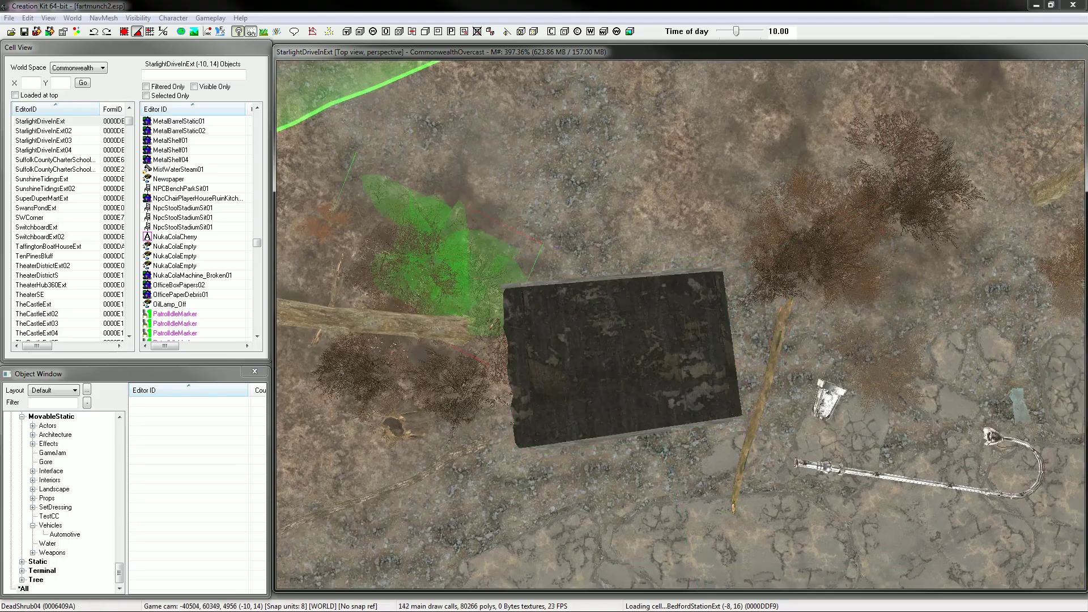
{"action": "left_click_drag", "start_coordinate": [534, 463], "coordinate": [515, 472]}
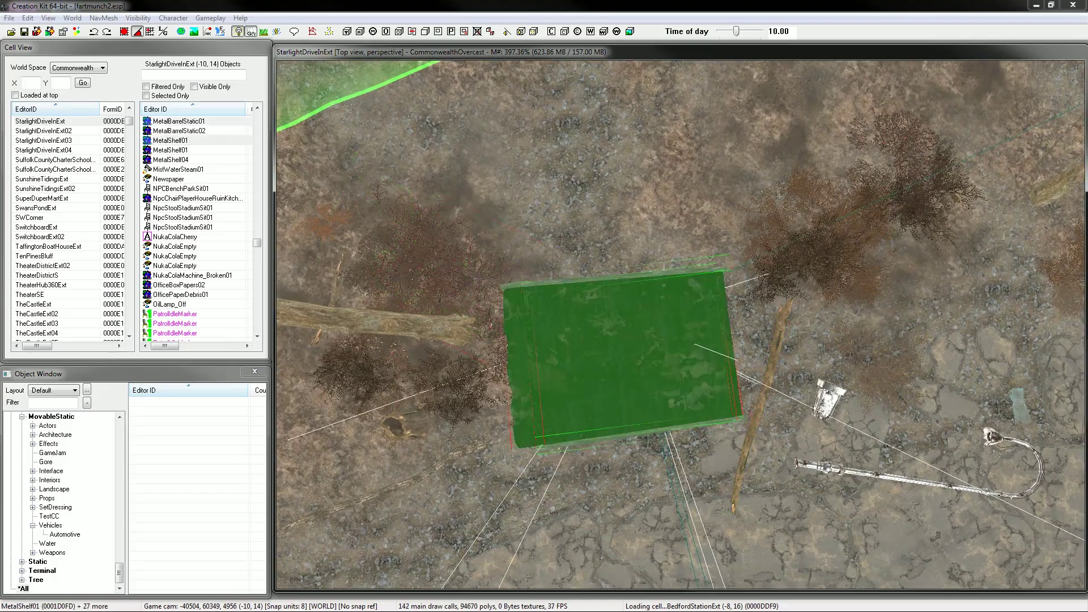
Remove the workshop workbench from the selection and copy the remaining shed pieces and contents
{"action": "middle_click_drag", "start_coordinate": [515, 472], "coordinate": [553, 381]}
{"action": "scroll", "coordinate": [552, 382], "scroll_direction": "up", "scroll_amount": 10}
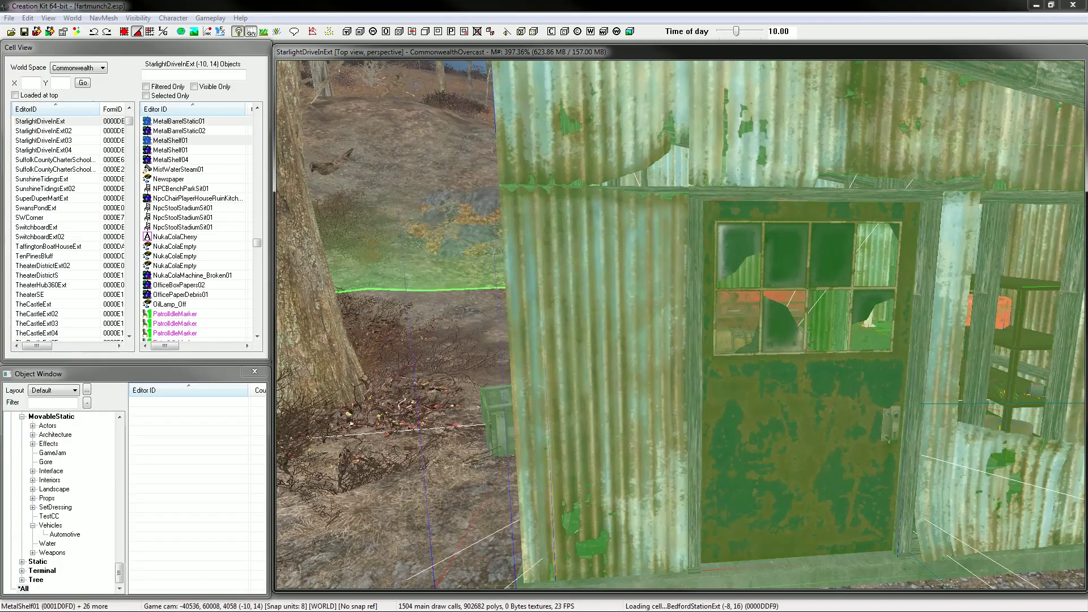
{"action": "scroll", "coordinate": [671, 406], "scroll_direction": "down", "scroll_amount": 3}
{"action": "scroll", "coordinate": [672, 407], "scroll_direction": "up", "scroll_amount": 5}
{"action": "mouse_move", "coordinate": [793, 397]}
{"action": "middle_mouse_down"}
{"action": "mouse_move", "coordinate": [671, 406]}
{"action": "mouse_move", "coordinate": [793, 406]}
{"action": "middle_mouse_up"}
{"action": "scroll", "coordinate": [671, 406], "scroll_direction": "up", "scroll_amount": 3}
{"action": "scroll", "coordinate": [672, 406], "scroll_direction": "down", "scroll_amount": 4}
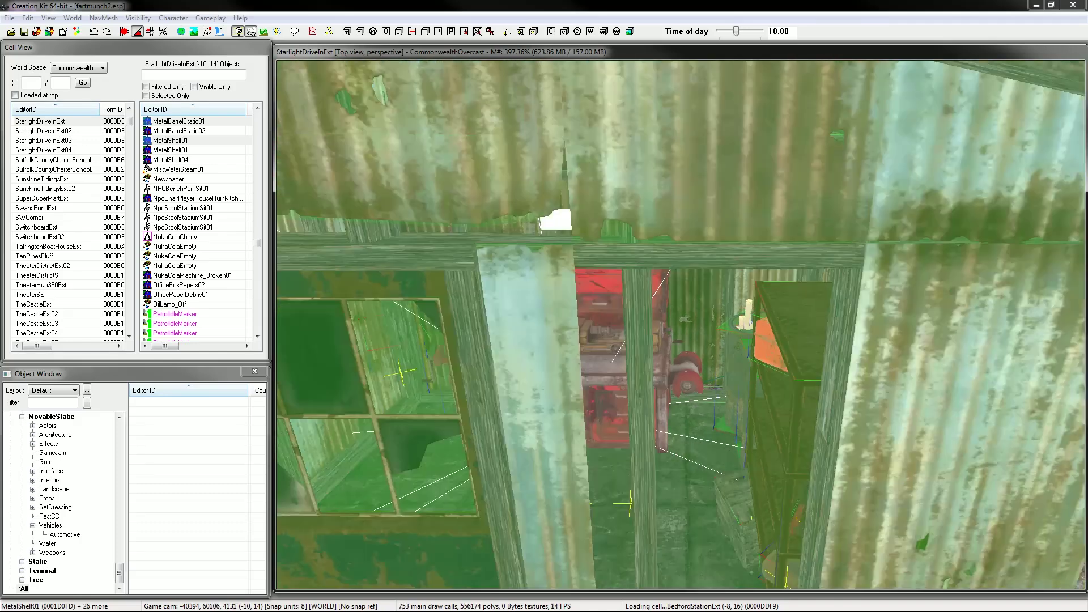
{"action": "scroll", "coordinate": [680, 325], "scroll_direction": "down", "scroll_amount": 4}
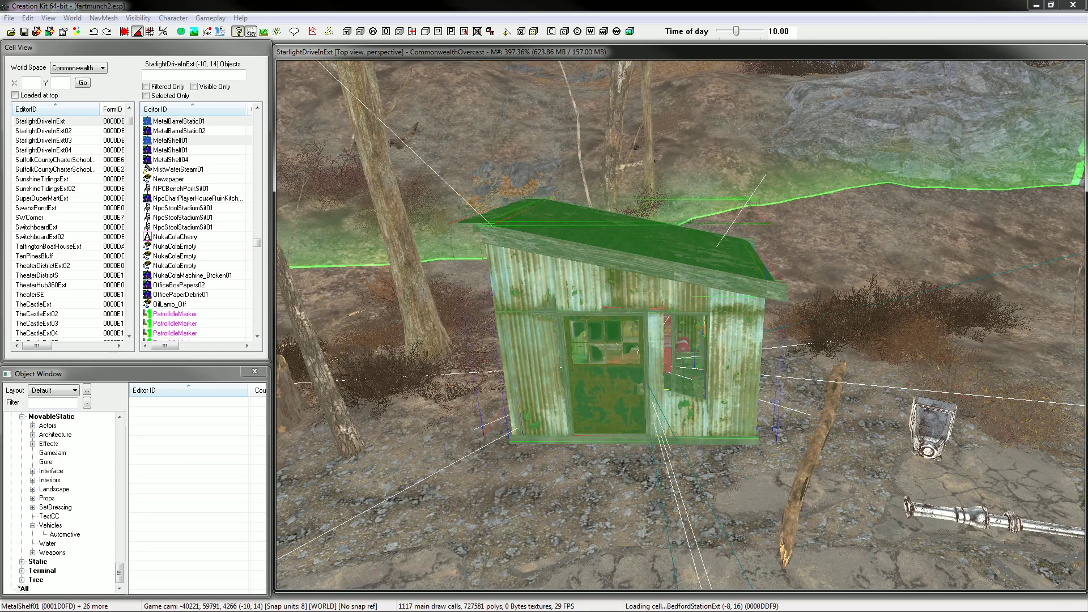
Find the OberlandStation cell in the Commonwealth world space and load it in the render view
{"action": "left_click", "coordinate": [62, 236]}
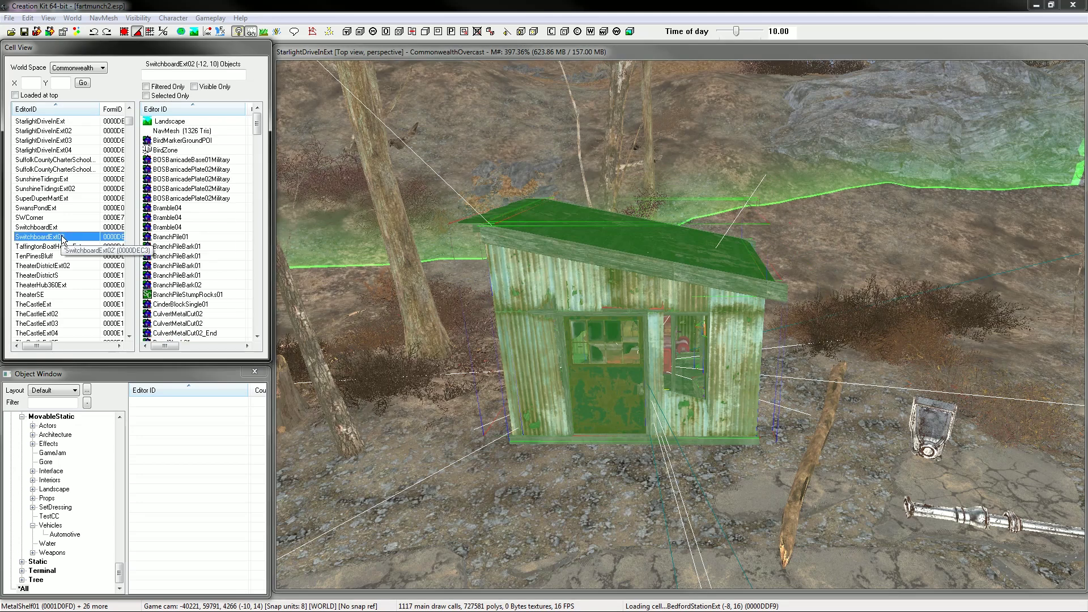
{"action": "key", "text": "o"}
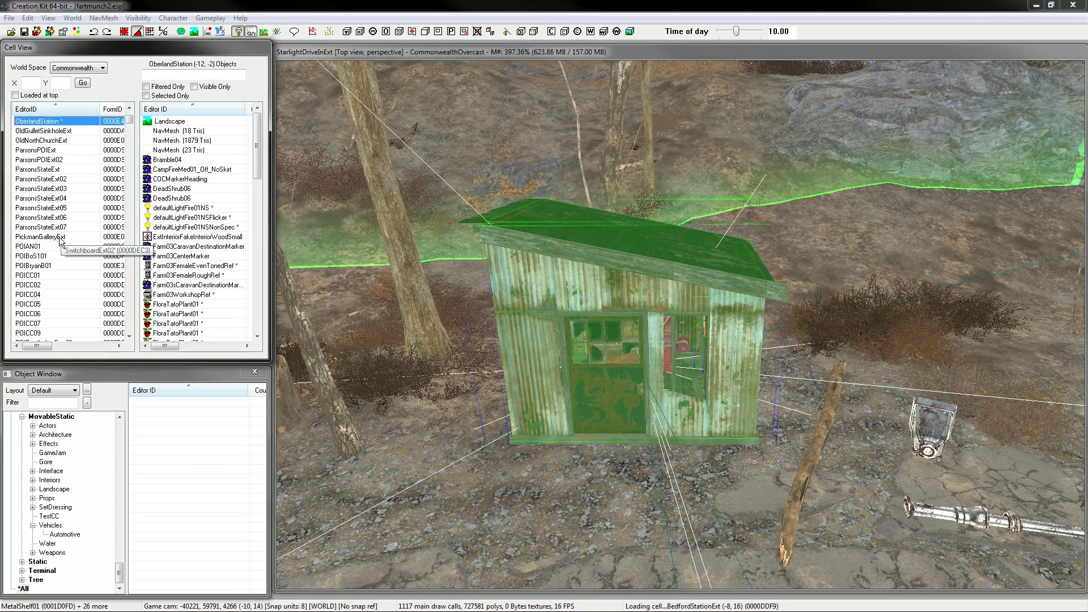
{"action": "double_click", "coordinate": [28, 121]}
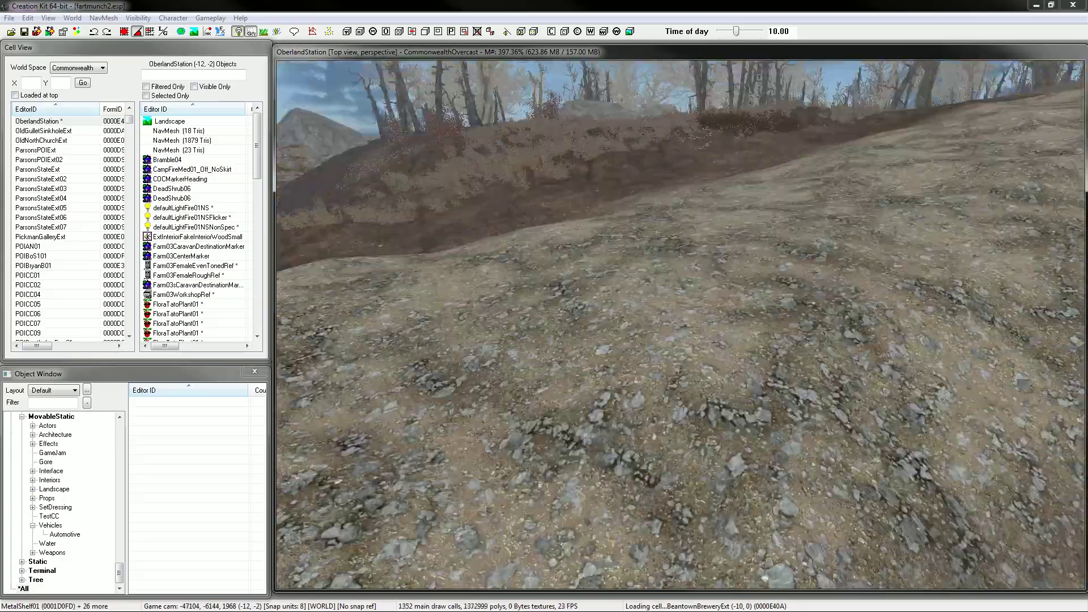
Paste the copied shed near Oberland Station's red workshop workbench and move it onto the open ground behind the workbench
{"action": "mouse_move", "coordinate": [680, 325]}
{"action": "middle_mouse_down", "text": "shift"}
{"action": "mouse_move", "coordinate": [950, 196]}
{"action": "mouse_move", "coordinate": [736, 317]}
{"action": "mouse_move", "coordinate": [818, 449]}
{"action": "mouse_move", "coordinate": [822, 479]}
{"action": "mouse_move", "coordinate": [816, 317]}
{"action": "mouse_move", "coordinate": [739, 282]}
{"action": "mouse_move", "coordinate": [572, 341]}
{"action": "middle_mouse_up", "text": "shift"}
{"action": "scroll", "coordinate": [738, 282], "scroll_direction": "up", "scroll_amount": 3}
{"action": "scroll", "coordinate": [566, 317], "scroll_direction": "up", "scroll_amount": 3}
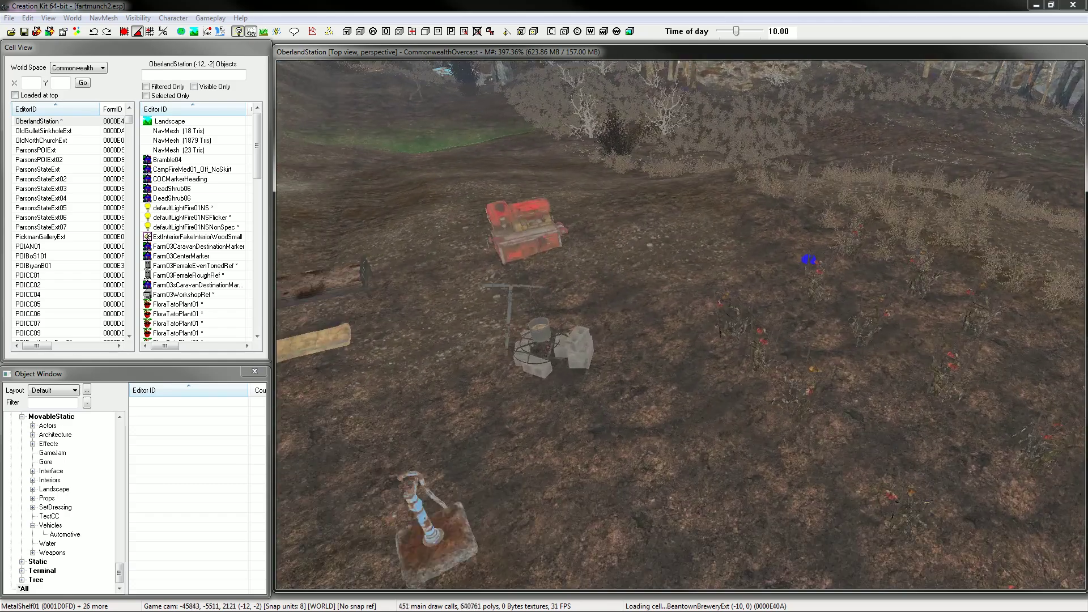
{"action": "left_click", "coordinate": [532, 234]}
{"action": "middle_click_drag", "start_coordinate": [532, 234], "coordinate": [454, 254], "text": "shift"}
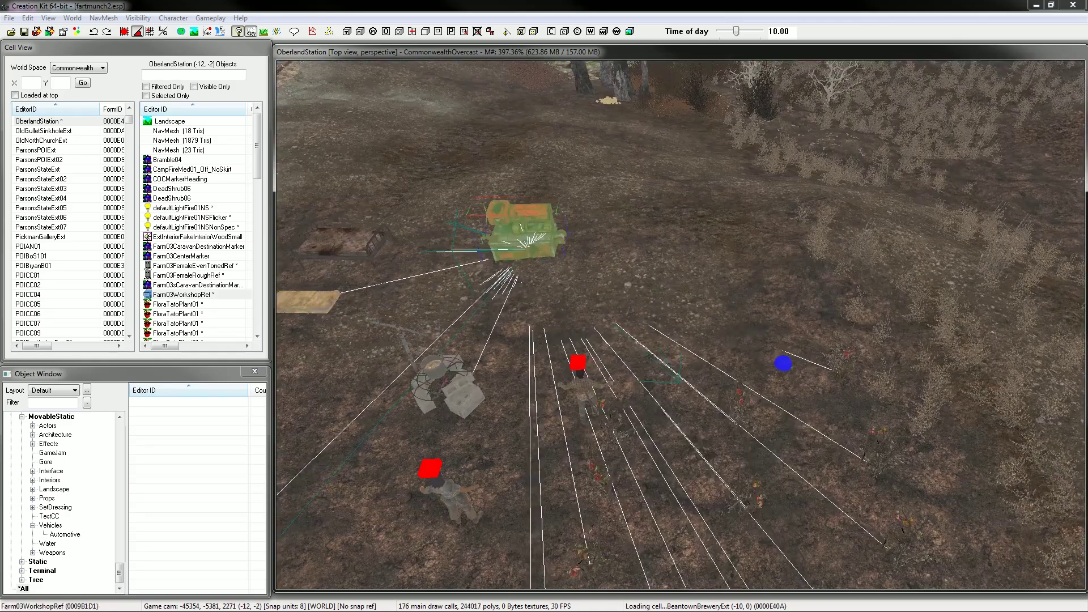
{"action": "key", "text": "ctrl+v"}
{"action": "left_click_drag", "start_coordinate": [651, 130], "coordinate": [527, 74]}
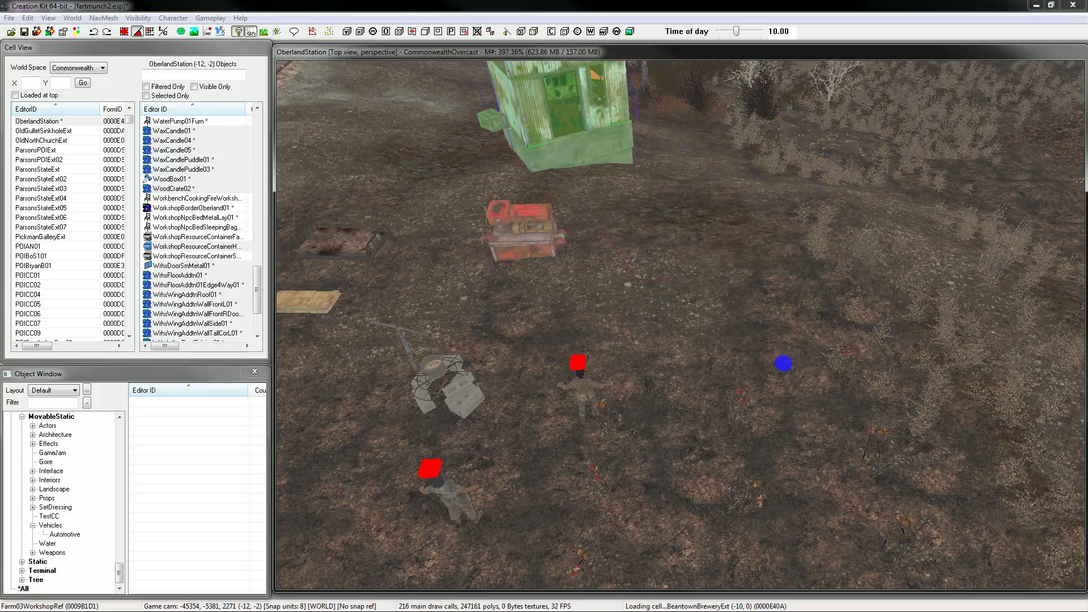
{"action": "middle_click_drag", "start_coordinate": [527, 73], "coordinate": [691, 187]}
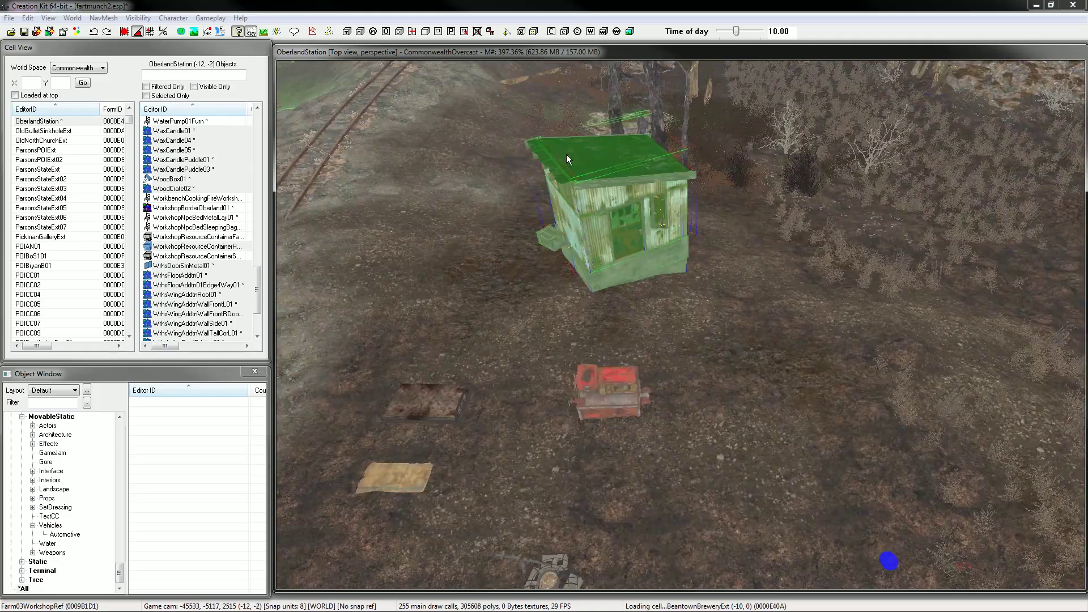
{"action": "scroll", "coordinate": [566, 154], "scroll_direction": "down", "scroll_amount": 2}
{"action": "scroll", "coordinate": [717, 193], "scroll_direction": "up", "scroll_amount": 3}
{"action": "scroll", "coordinate": [697, 198], "scroll_direction": "down", "scroll_amount": 3}
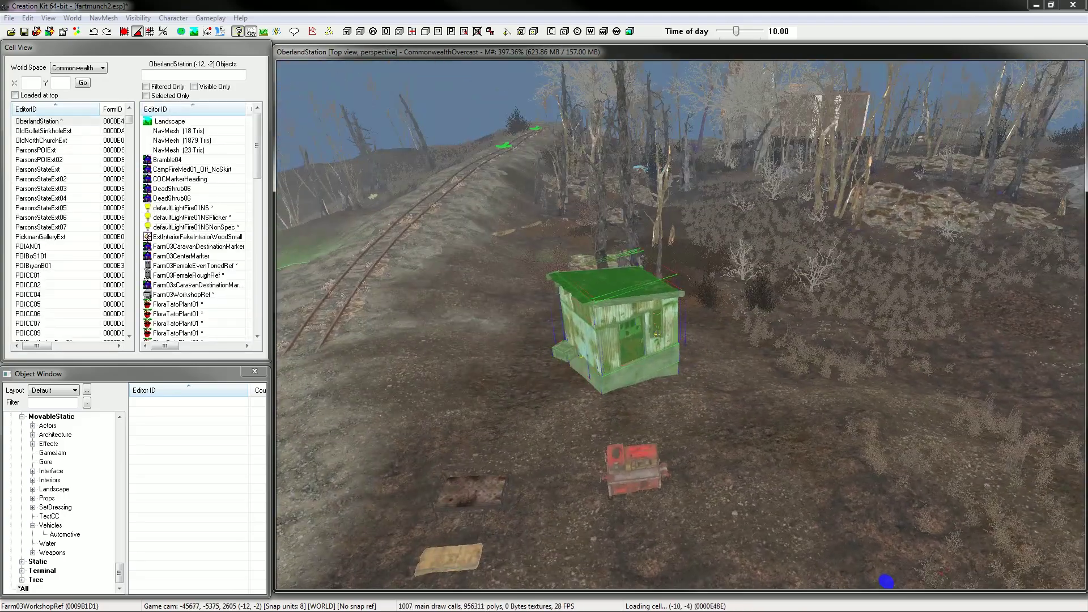
Select the WorkshopBorderOberland01 settlement border and raise it above the terrain across the railway embankment
{"action": "left_click", "coordinate": [496, 255]}
{"action": "middle_click_drag", "start_coordinate": [496, 255], "coordinate": [674, 259]}
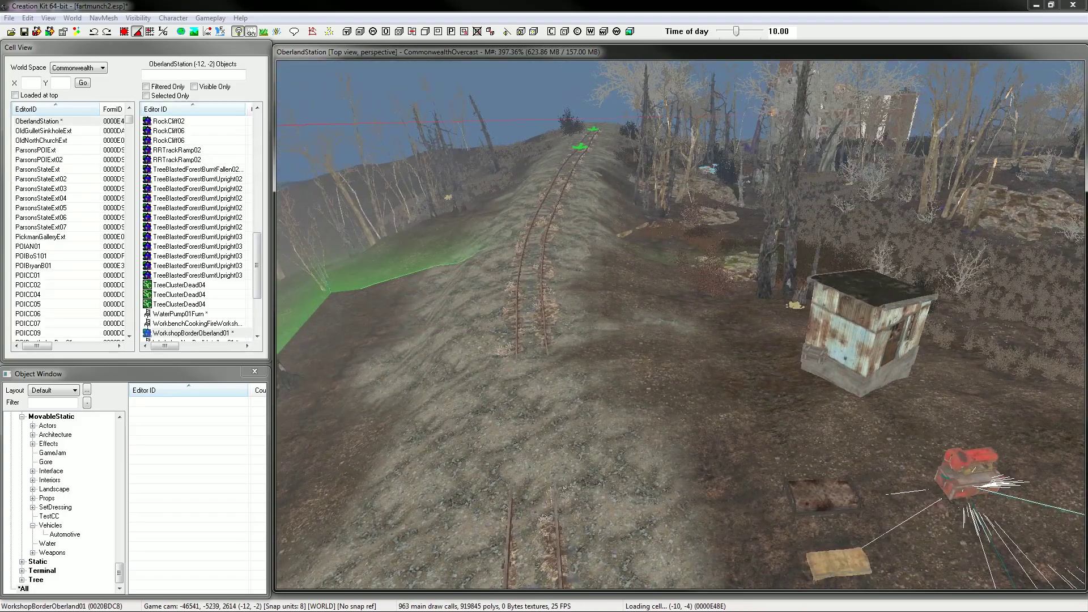
{"action": "middle_click_drag", "start_coordinate": [396, 262], "coordinate": [454, 198]}
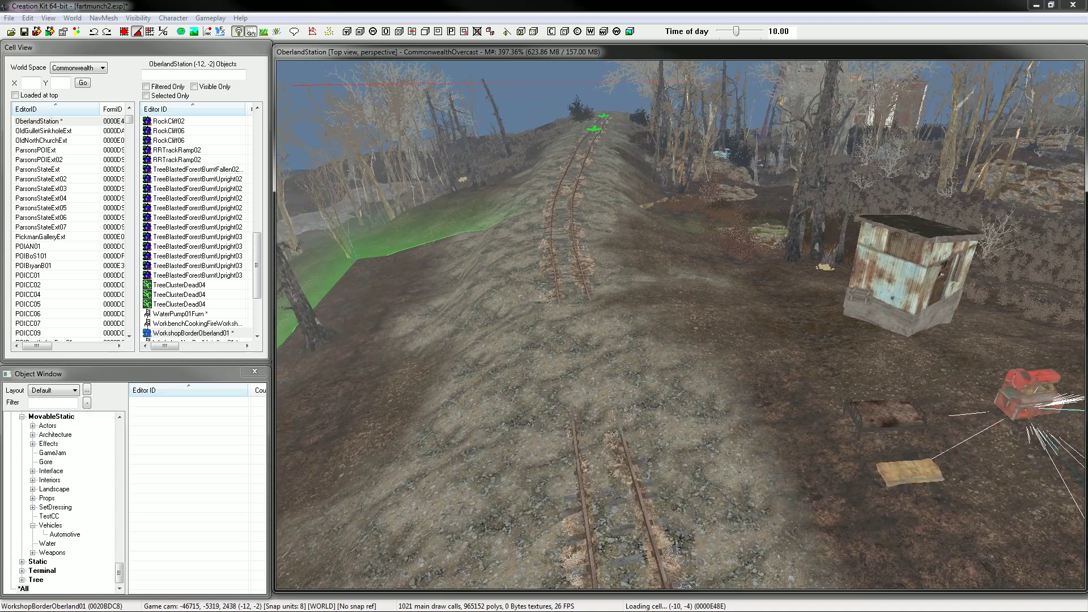
{"action": "left_click_drag", "start_coordinate": [453, 218], "coordinate": [450, 194]}
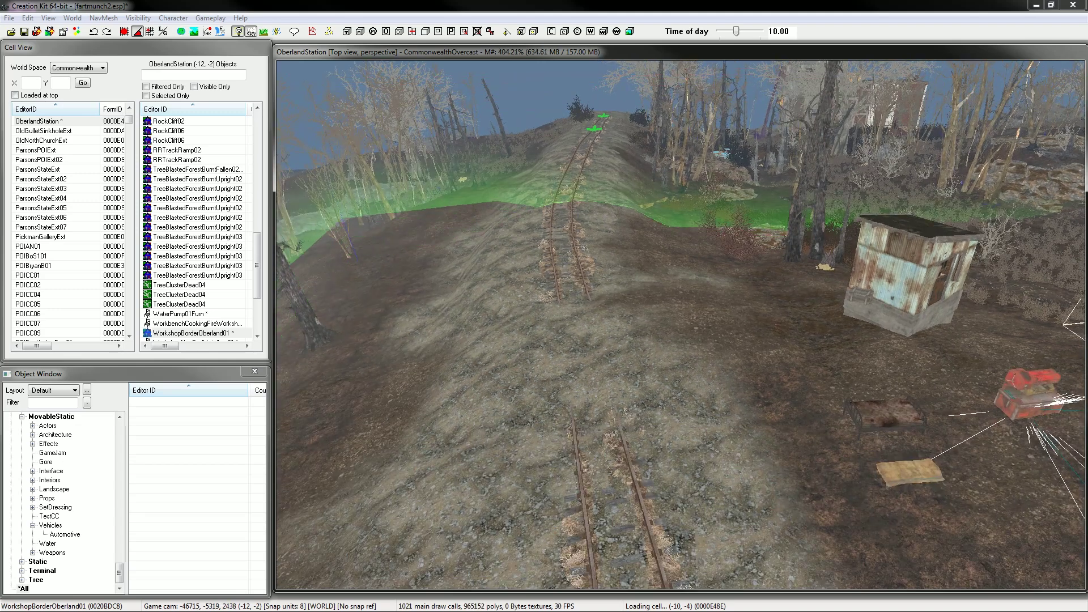
Select all the pasted shed's pieces, move them into the brush beside the border near the large rocks, and rotate the shed along the border
{"action": "middle_click_drag", "start_coordinate": [450, 194], "coordinate": [351, 230], "text": "shift"}
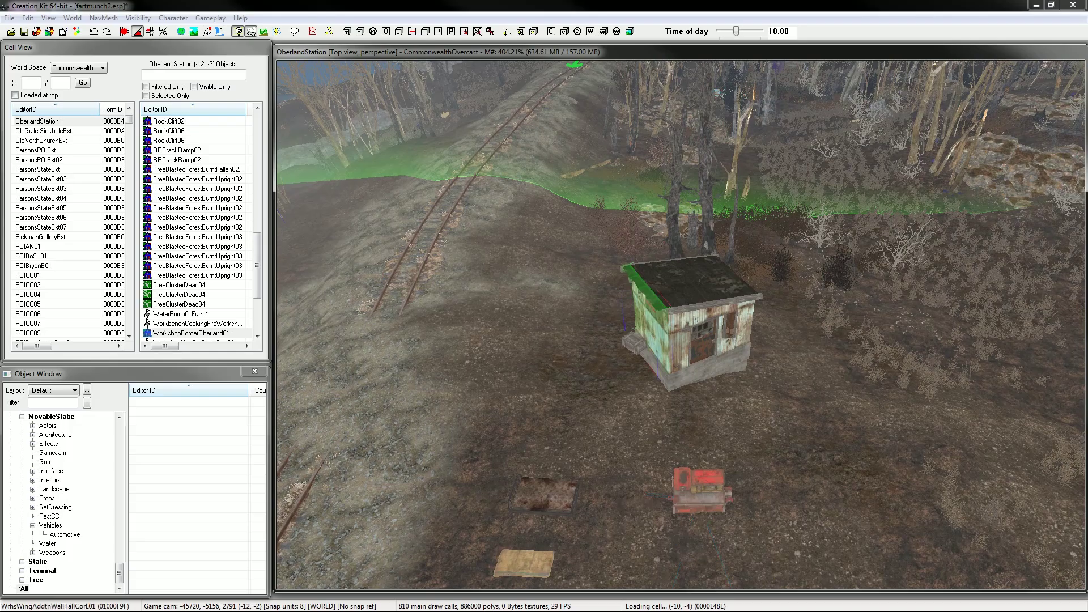
{"action": "middle_click_drag", "start_coordinate": [680, 317], "coordinate": [648, 397], "text": "shift"}
{"action": "left_click_drag", "start_coordinate": [660, 312], "coordinate": [826, 412]}
{"action": "left_click_drag", "start_coordinate": [702, 345], "coordinate": [764, 71]}
{"action": "middle_click_drag", "start_coordinate": [764, 71], "coordinate": [439, 177], "text": "shift"}
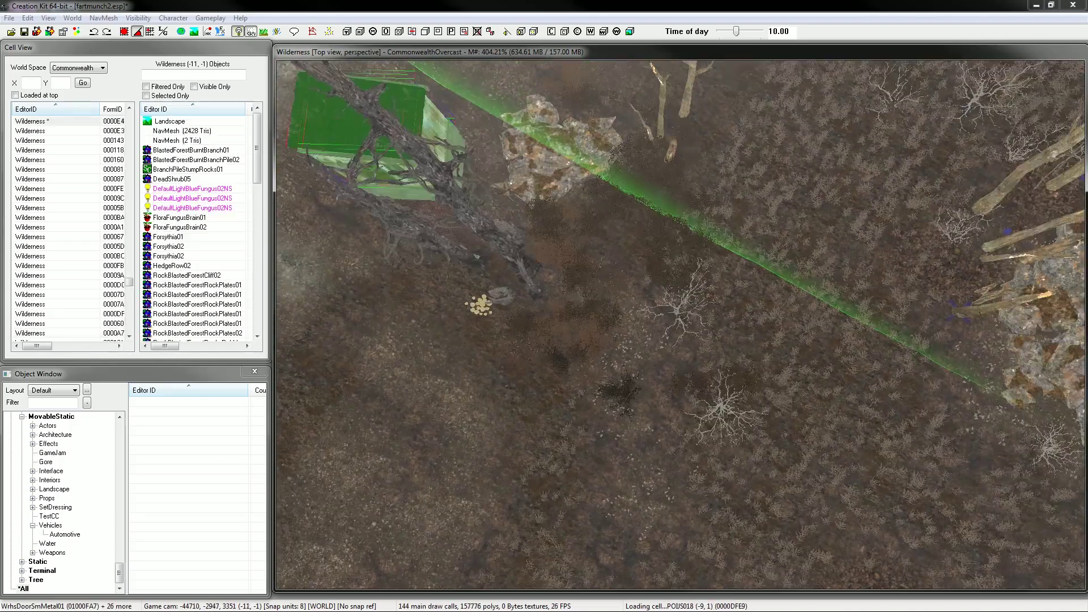
{"action": "left_click_drag", "start_coordinate": [408, 142], "coordinate": [902, 360]}
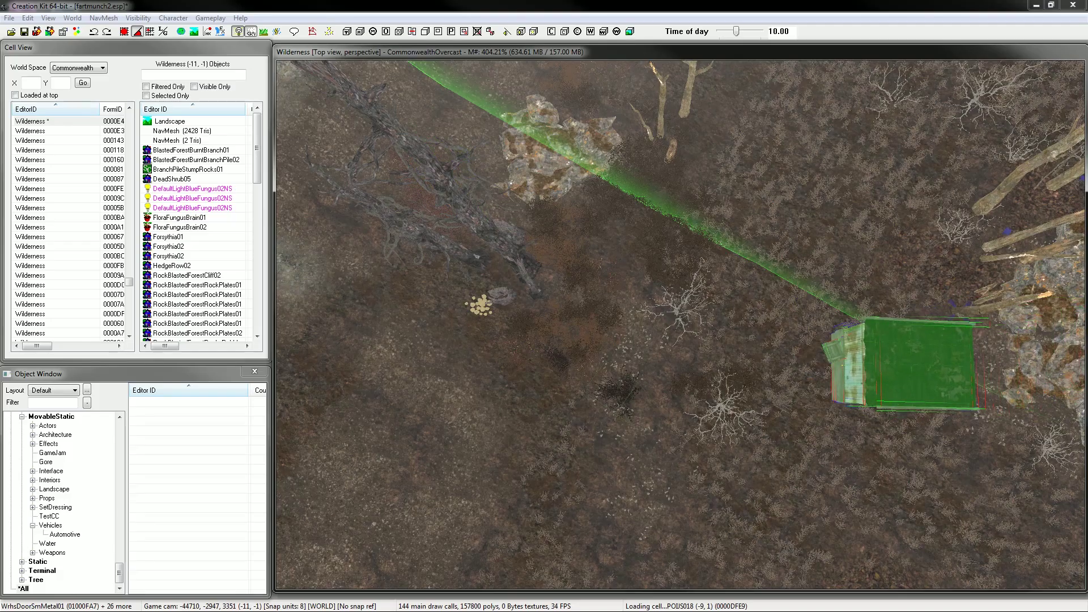
{"action": "right_click_drag", "start_coordinate": [902, 360], "coordinate": [934, 360]}
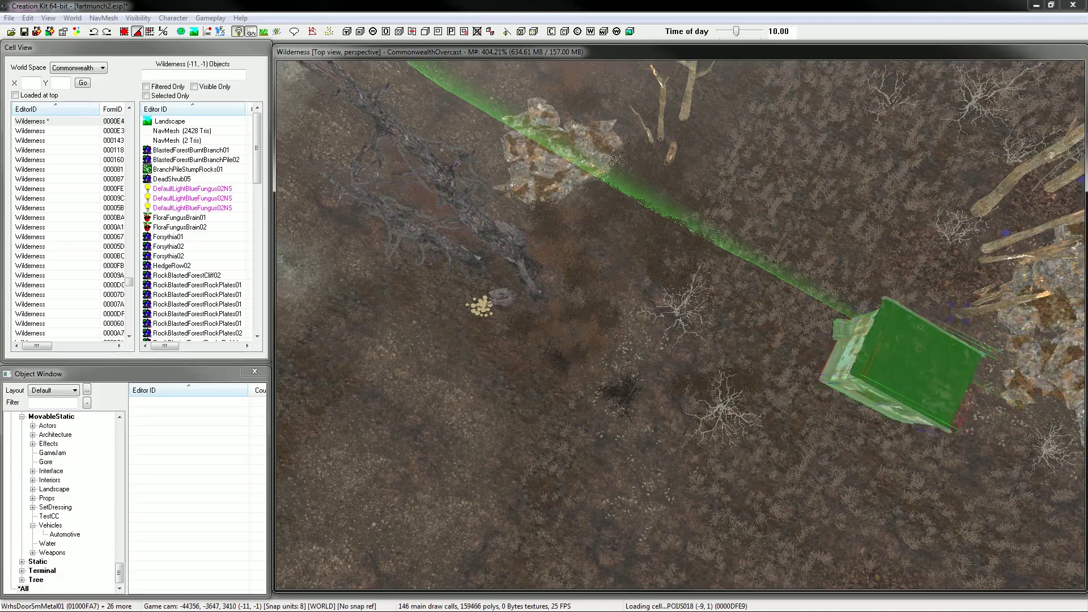
Reposition the selected shed vertically so that its concrete foundation sits down on the ground
{"action": "middle_click_drag", "start_coordinate": [935, 360], "coordinate": [863, 313], "text": "shift"}
{"action": "scroll", "coordinate": [904, 297], "scroll_direction": "up", "scroll_amount": 4}
{"action": "scroll", "coordinate": [906, 308], "scroll_direction": "up", "scroll_amount": 6}
{"action": "scroll", "coordinate": [863, 314], "scroll_direction": "down", "scroll_amount": 3}
{"action": "scroll", "coordinate": [862, 318], "scroll_direction": "down", "scroll_amount": 3}
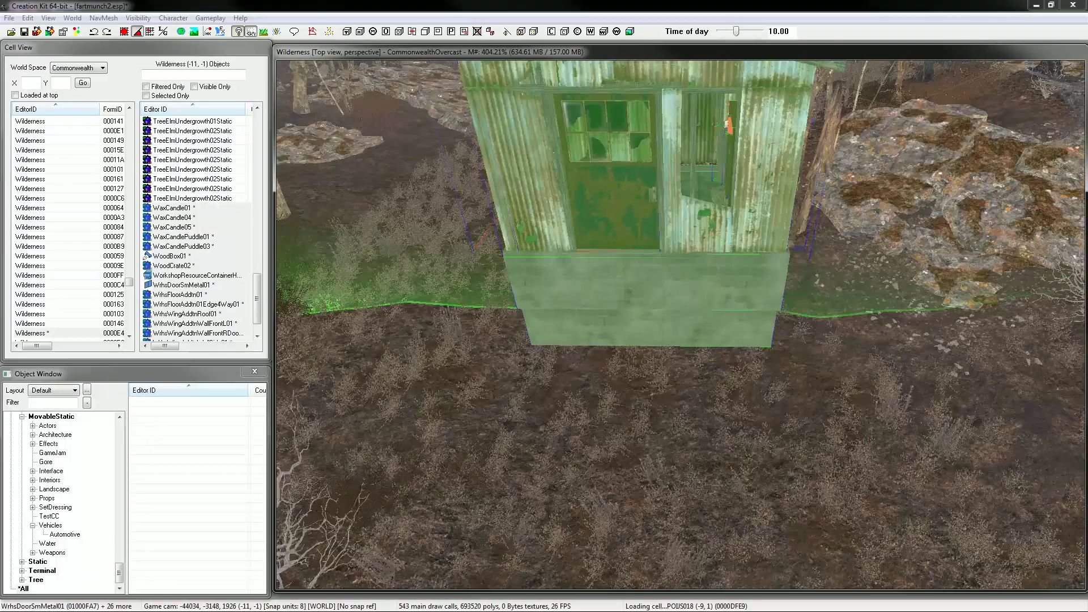
{"action": "left_click_drag", "start_coordinate": [626, 181], "coordinate": [631, 344]}
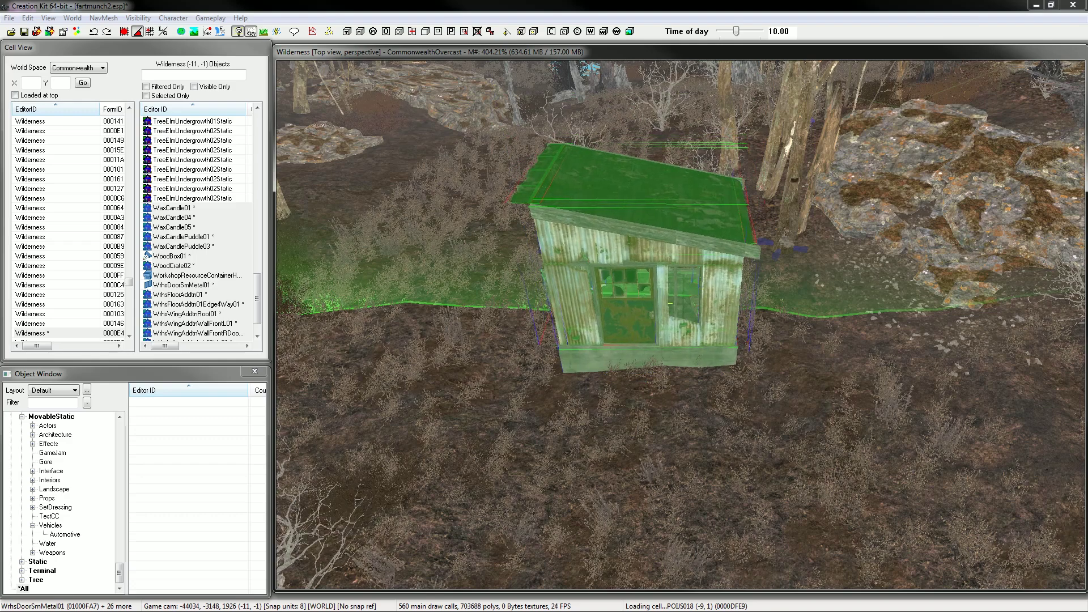
Examine the shed's interior floor and back wall, then its surroundings, to check how it sits on the terrain and border
{"action": "middle_click_drag", "start_coordinate": [669, 301], "coordinate": [640, 298], "text": "shift"}
{"action": "scroll", "coordinate": [637, 299], "scroll_direction": "up", "scroll_amount": 5}
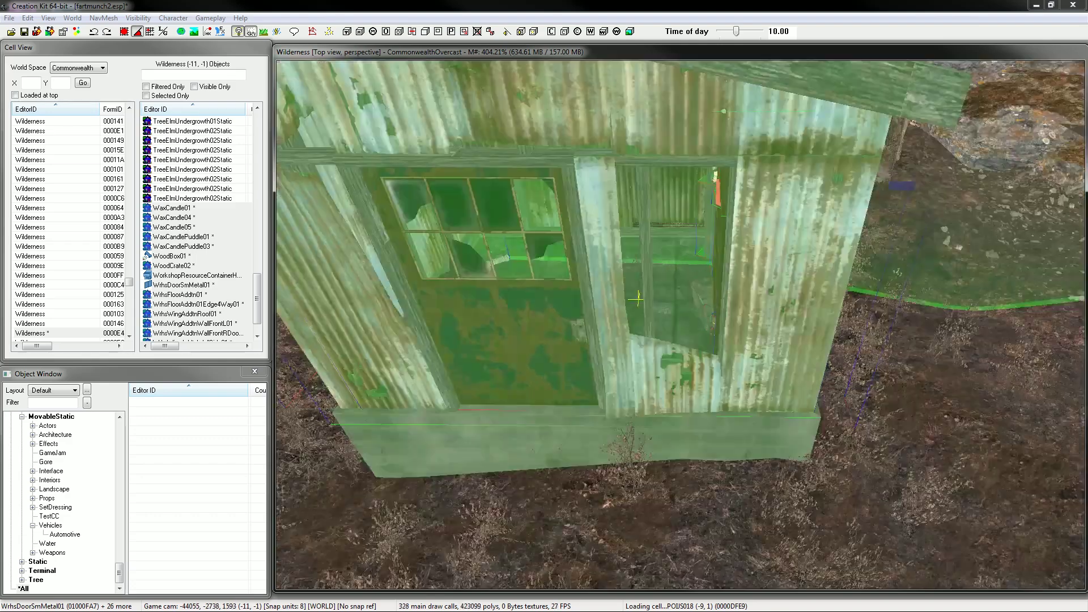
{"action": "scroll", "coordinate": [637, 298], "scroll_direction": "up", "scroll_amount": 5}
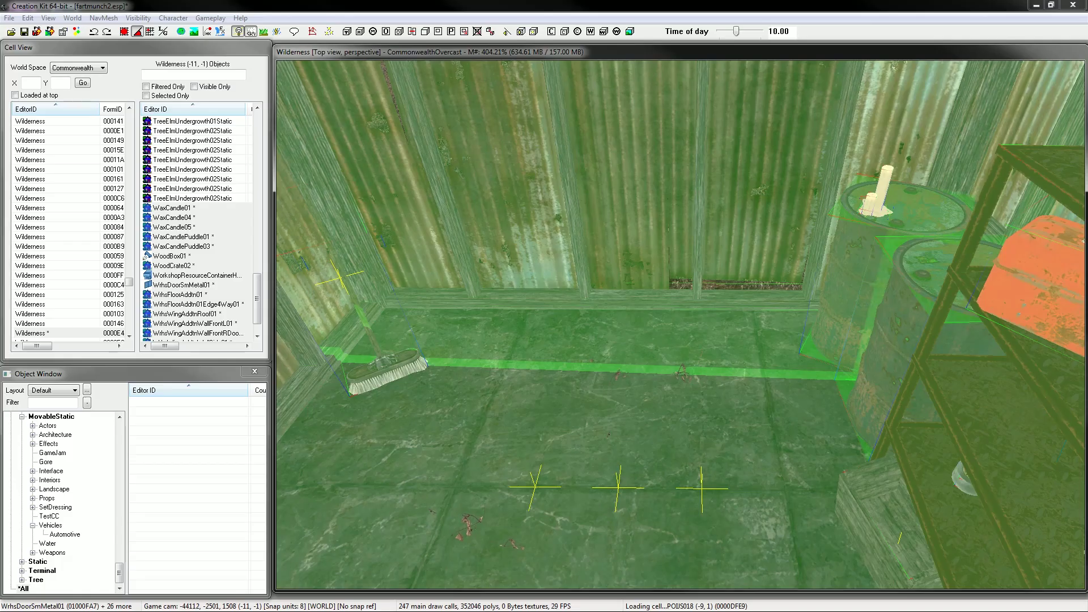
{"action": "middle_click_drag", "start_coordinate": [637, 298], "coordinate": [680, 376]}
{"action": "scroll", "coordinate": [669, 351], "scroll_direction": "up", "scroll_amount": 2}
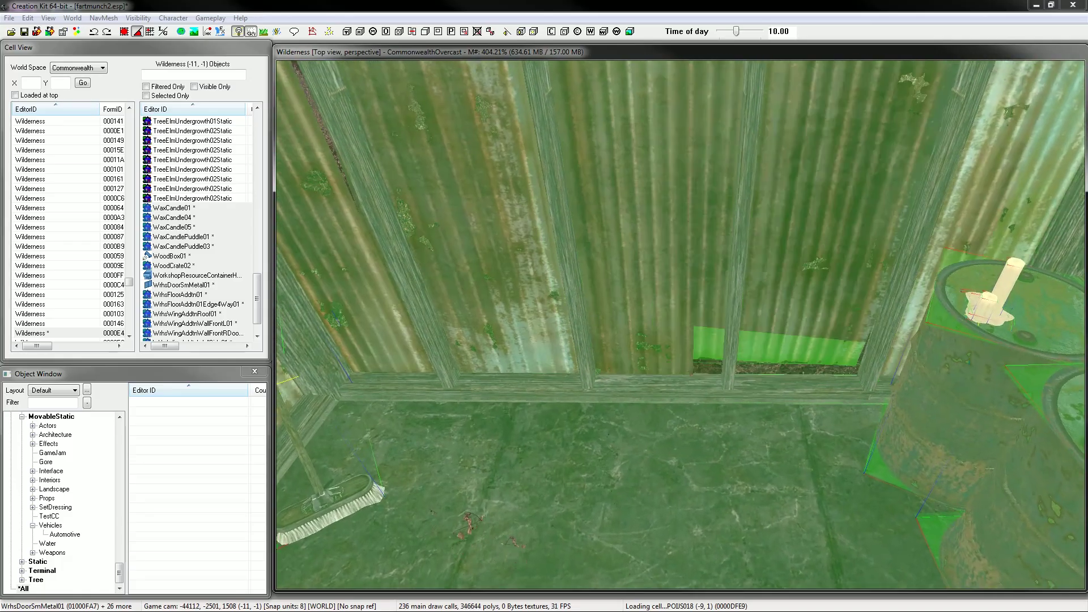
{"action": "middle_click_drag", "start_coordinate": [653, 281], "coordinate": [667, 271], "text": "shift"}
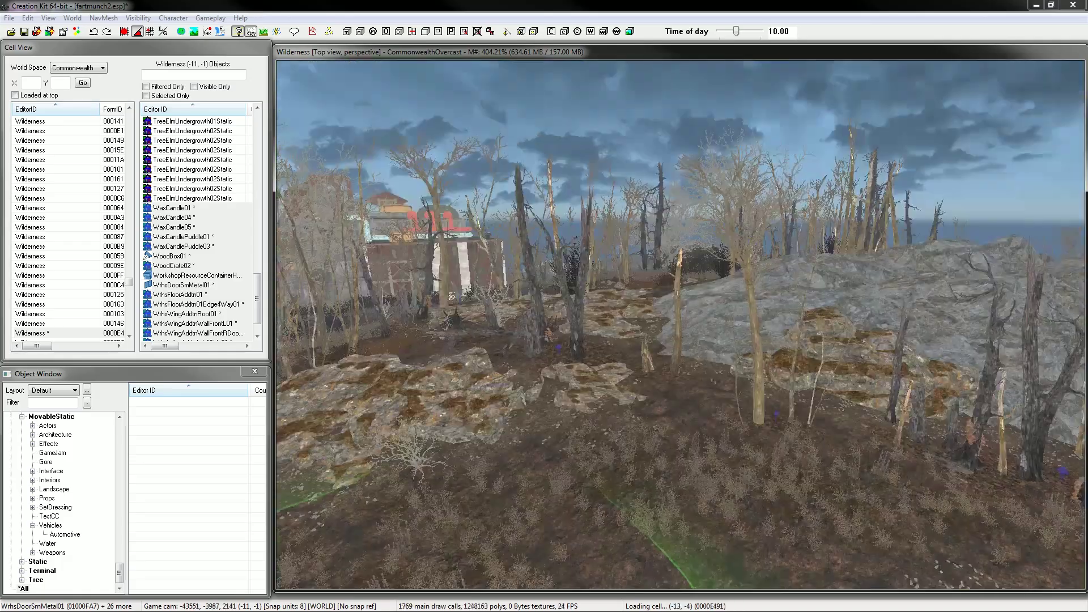
{"action": "middle_click_drag", "start_coordinate": [667, 271], "coordinate": [605, 524], "text": "shift"}
{"action": "scroll", "coordinate": [801, 536], "scroll_direction": "down", "scroll_amount": 5}
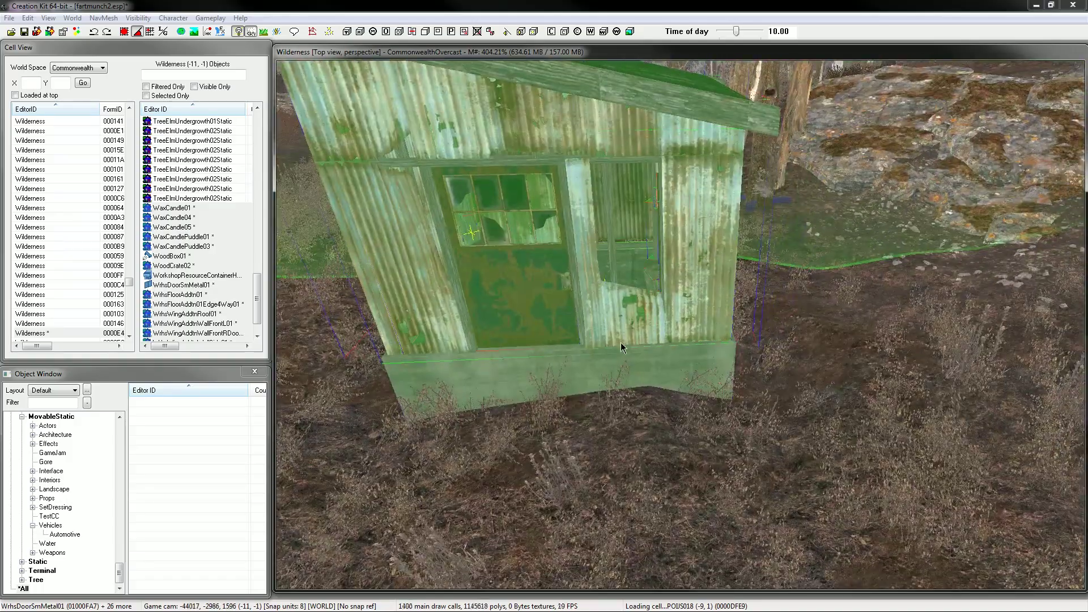
Adjust the shed's position and rotation so that it stands angled just inside the settlement border
{"action": "left_click_drag", "start_coordinate": [622, 348], "coordinate": [441, 409]}
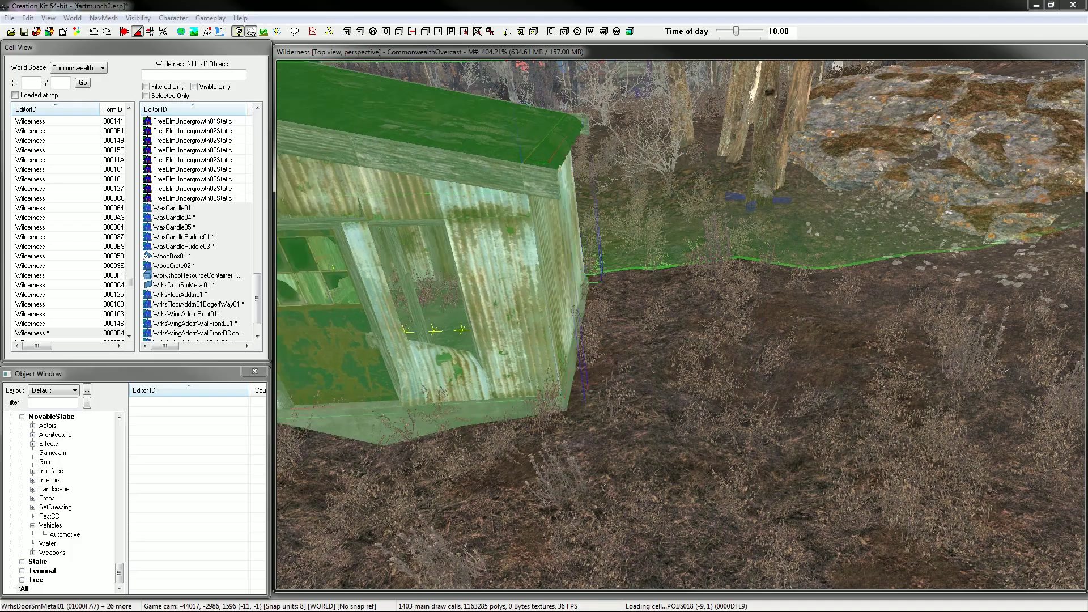
{"action": "right_click_drag", "start_coordinate": [441, 409], "coordinate": [471, 410]}
{"action": "right_click_drag", "start_coordinate": [392, 416], "coordinate": [413, 415]}
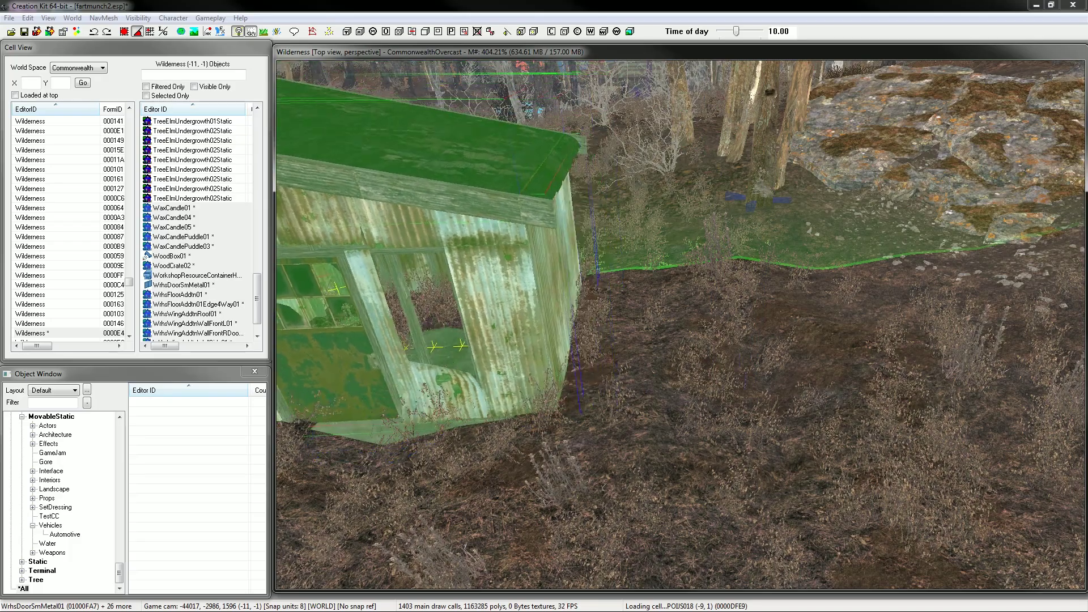
{"action": "left_click_drag", "start_coordinate": [414, 415], "coordinate": [629, 401]}
{"action": "right_click_drag", "start_coordinate": [629, 401], "coordinate": [623, 400]}
Hide the shed's front wall, metal door and tall corner wall in the render view to open up its interior
{"action": "scroll", "coordinate": [884, 448], "scroll_direction": "up", "scroll_amount": 4}
{"action": "middle_click_drag", "start_coordinate": [624, 400], "coordinate": [736, 311]}
{"action": "left_click", "coordinate": [808, 410]}
{"action": "left_click", "coordinate": [611, 271]}
{"action": "left_click", "coordinate": [573, 311]}
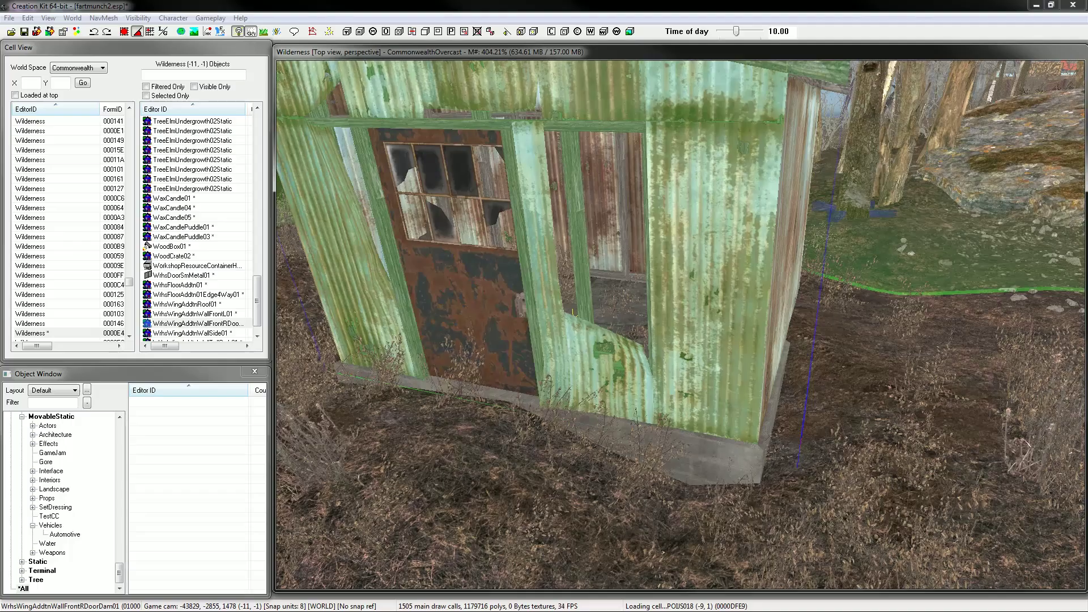
{"action": "key", "text": "1"}
{"action": "key", "text": "1"}
{"action": "left_click", "coordinate": [473, 272]}
{"action": "key", "text": "1"}
{"action": "key", "text": "1"}
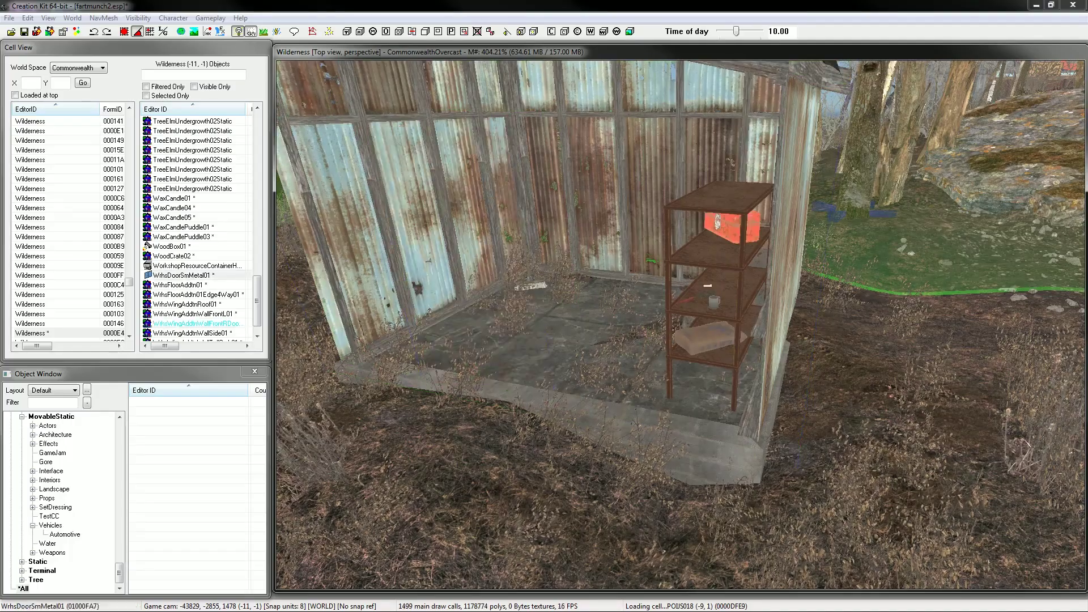
{"action": "left_click", "coordinate": [473, 261]}
{"action": "key", "text": "1"}
{"action": "key", "text": "1"}
Try to move the Oberland Station workbench across the settlement to the new shed, approving the move to a different location
{"action": "middle_click_drag", "start_coordinate": [473, 261], "coordinate": [793, 317], "text": "shift"}
{"action": "scroll", "coordinate": [628, 290], "scroll_direction": "down", "scroll_amount": 4}
{"action": "middle_click_drag", "start_coordinate": [628, 290], "coordinate": [821, 187]}
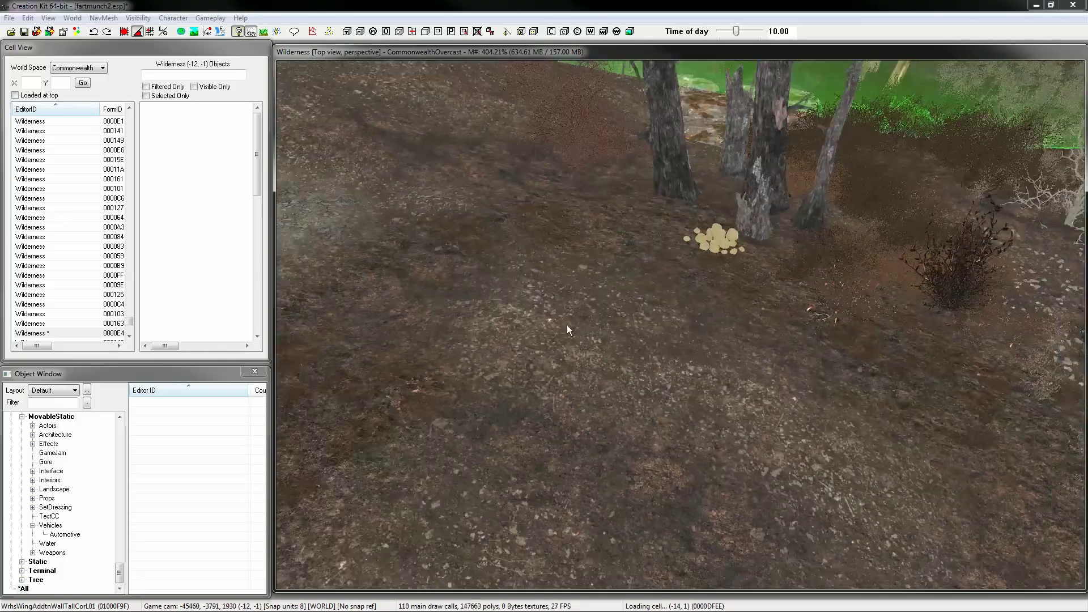
{"action": "scroll", "coordinate": [566, 325], "scroll_direction": "down", "scroll_amount": 3}
{"action": "scroll", "coordinate": [566, 324], "scroll_direction": "down", "scroll_amount": 3}
{"action": "middle_click_drag", "start_coordinate": [566, 325], "coordinate": [634, 287]}
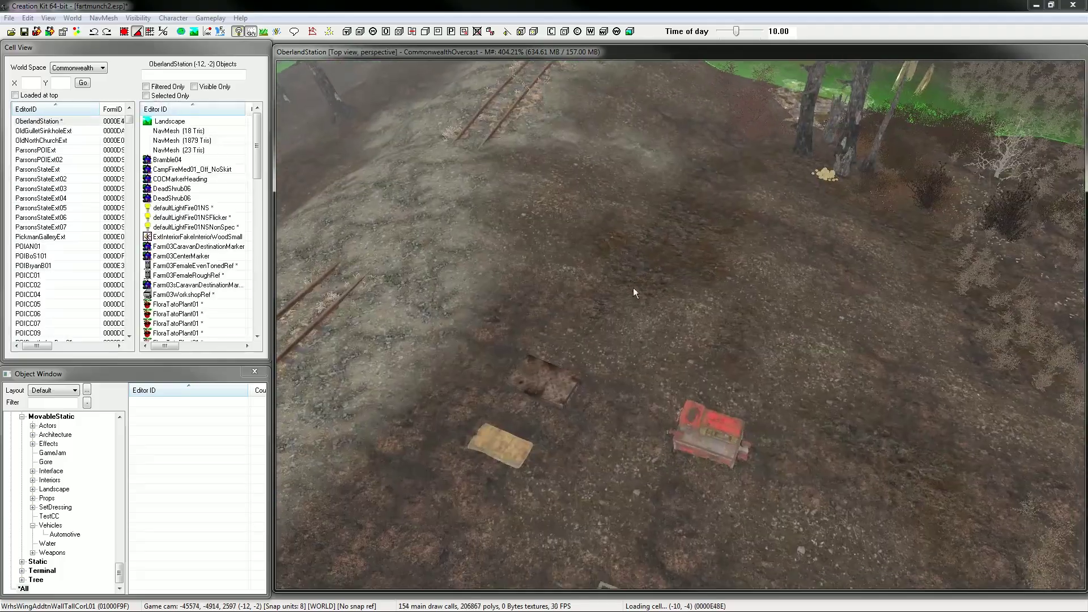
{"action": "left_click", "coordinate": [707, 431]}
{"action": "left_click_drag", "start_coordinate": [708, 435], "coordinate": [882, 291]}
{"action": "middle_click_drag", "start_coordinate": [882, 291], "coordinate": [428, 353]}
{"action": "left_click_drag", "start_coordinate": [428, 352], "coordinate": [737, 224]}
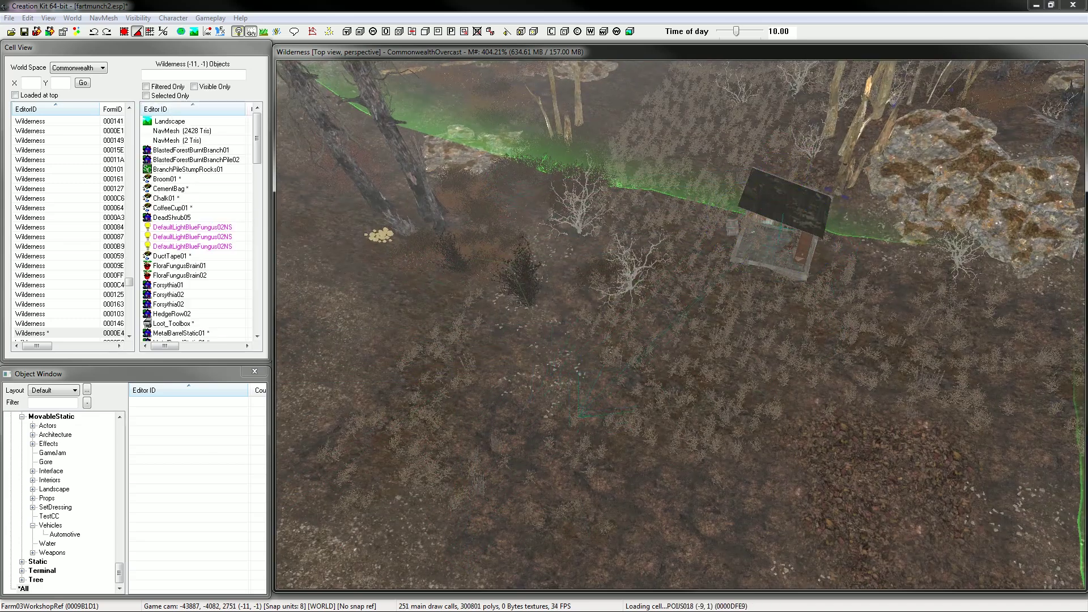
{"action": "left_click_drag", "start_coordinate": [771, 234], "coordinate": [772, 233]}
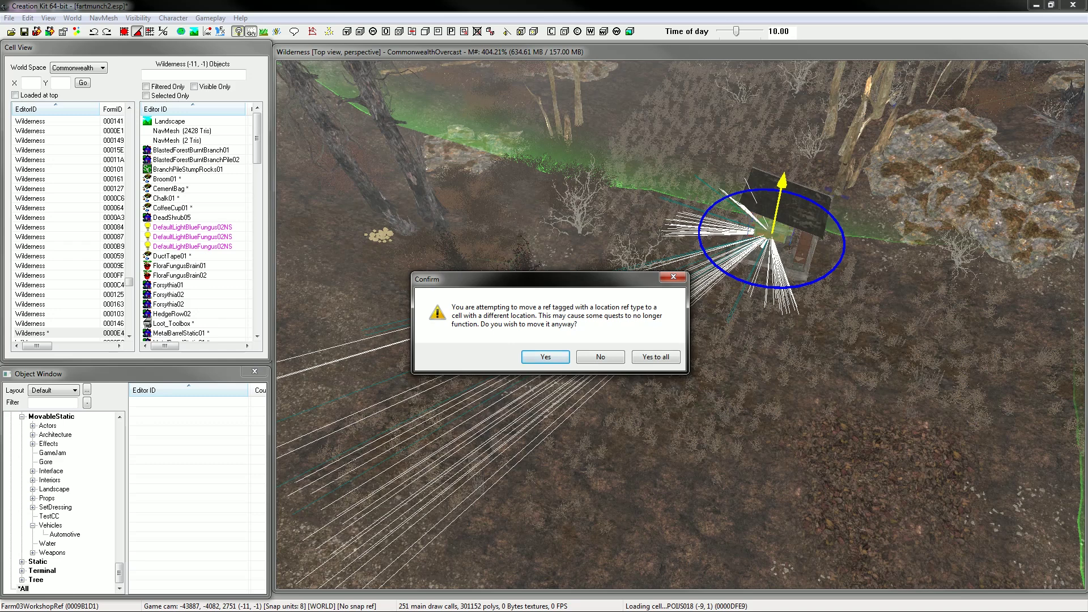
{"action": "key", "text": "Return"}
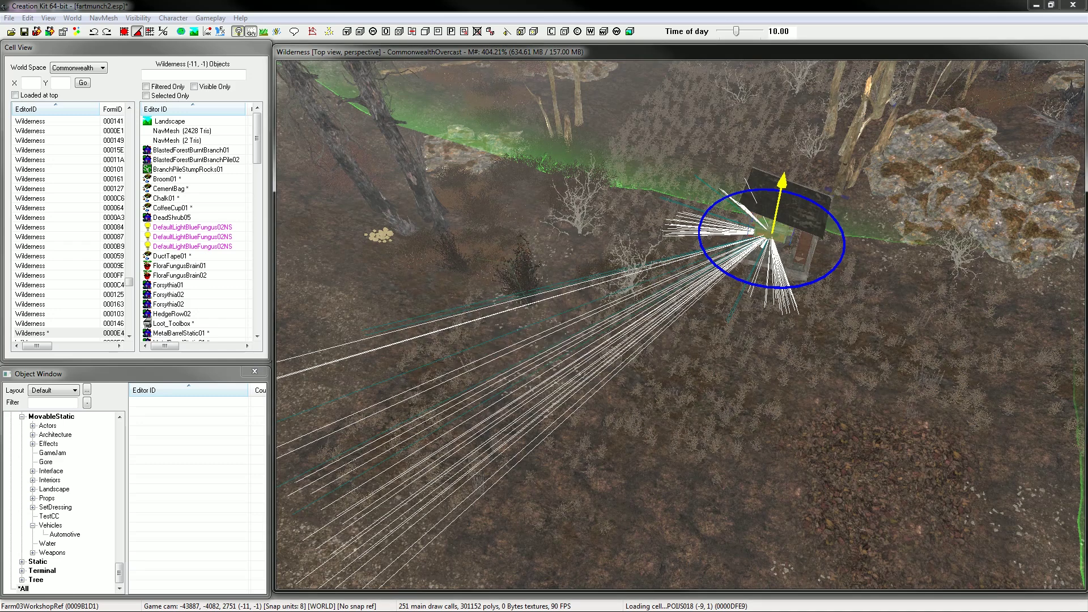
Bring the workbench from its original spot to the shed, but decline moving it to a cell with a different location
{"action": "middle_click_drag", "start_coordinate": [788, 231], "coordinate": [1006, 164], "text": "shift"}
{"action": "scroll", "coordinate": [1006, 164], "scroll_direction": "down", "scroll_amount": 4}
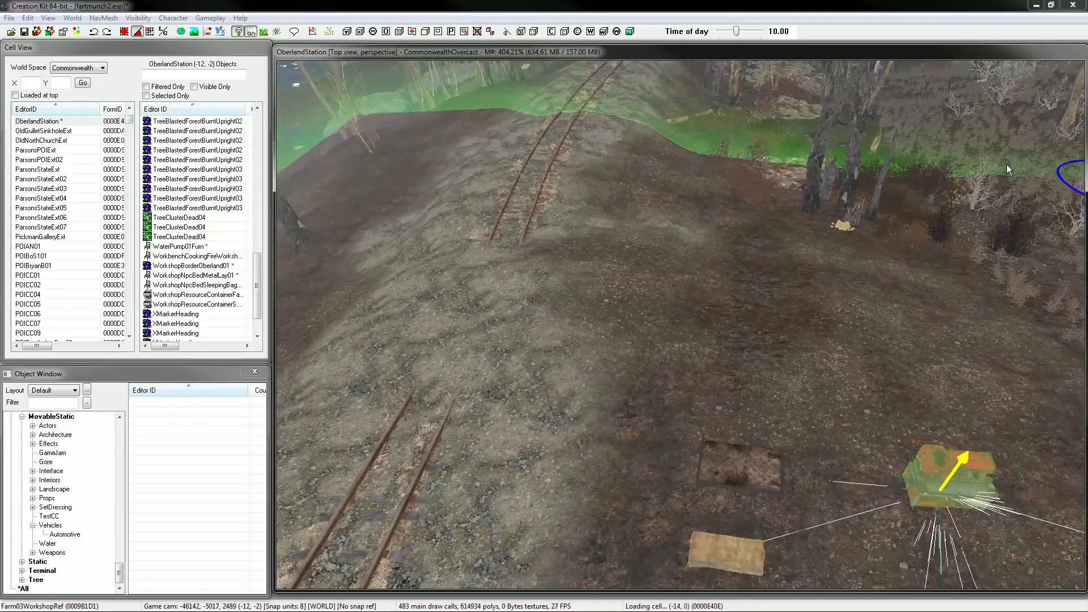
{"action": "left_click_drag", "start_coordinate": [910, 395], "coordinate": [947, 237]}
{"action": "middle_click_drag", "start_coordinate": [947, 237], "coordinate": [530, 340]}
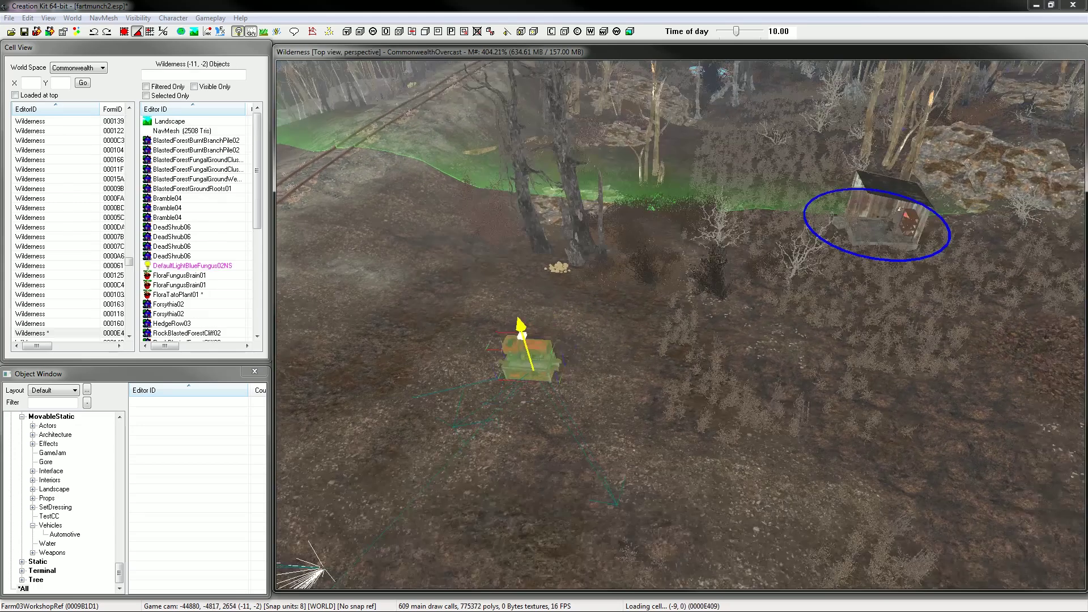
{"action": "left_click_drag", "start_coordinate": [530, 340], "coordinate": [790, 299]}
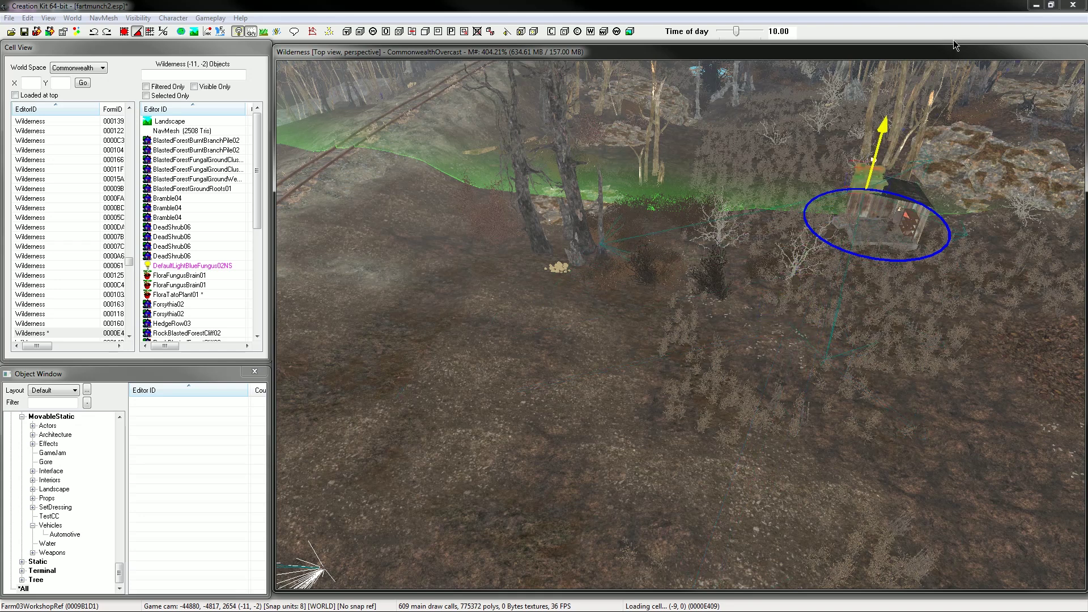
{"action": "left_click_drag", "start_coordinate": [873, 160], "coordinate": [864, 185]}
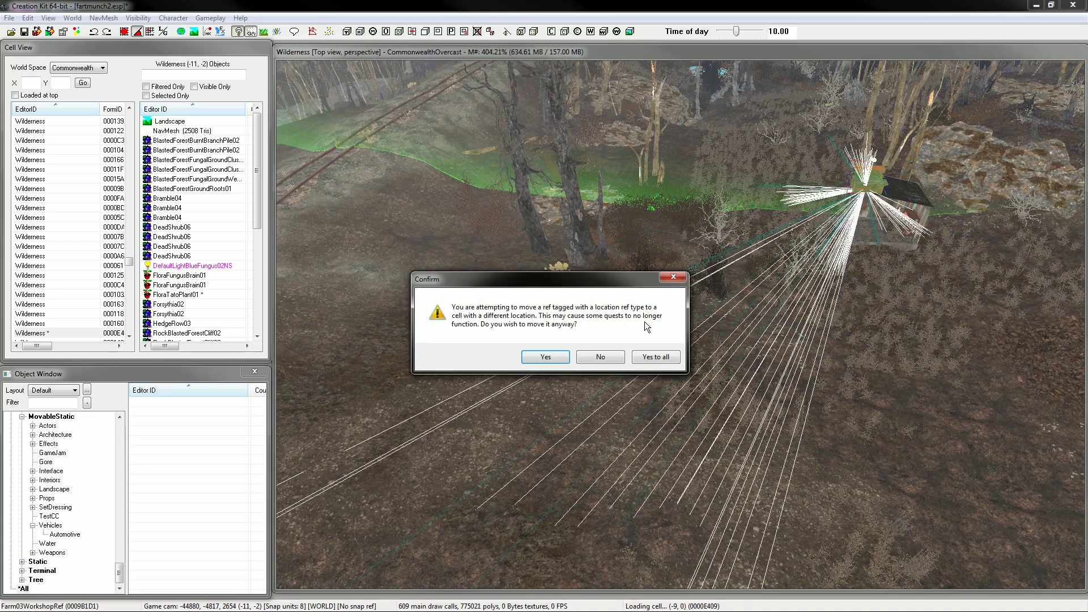
{"action": "left_click", "coordinate": [602, 357]}
Move the workbench from its original spot to the shed and approve the move to a cell with a different location
{"action": "left_click_drag", "start_coordinate": [317, 558], "coordinate": [833, 252]}
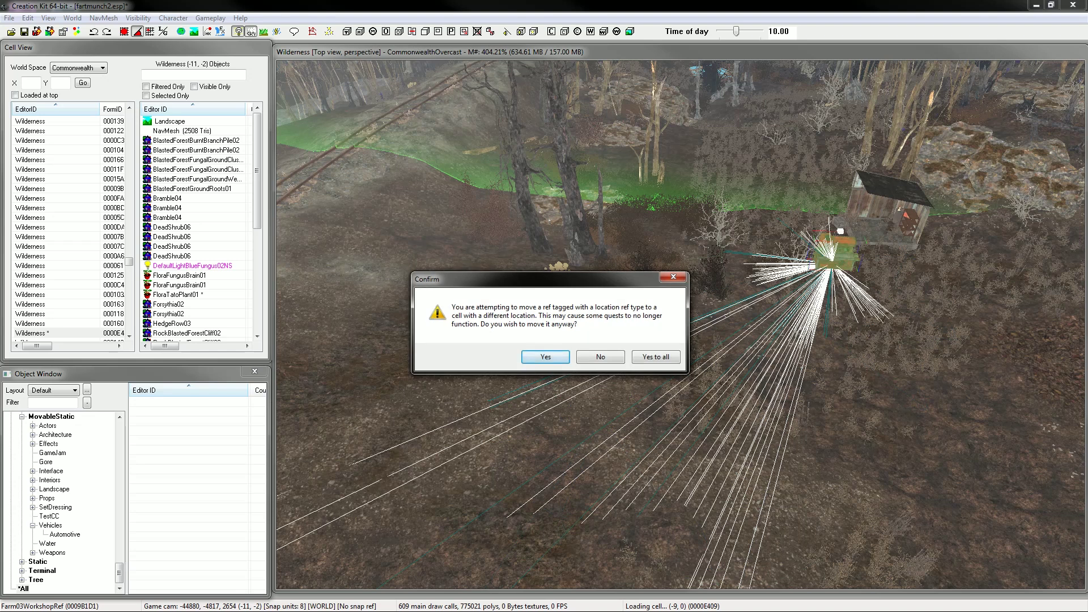
{"action": "key", "text": "Return"}
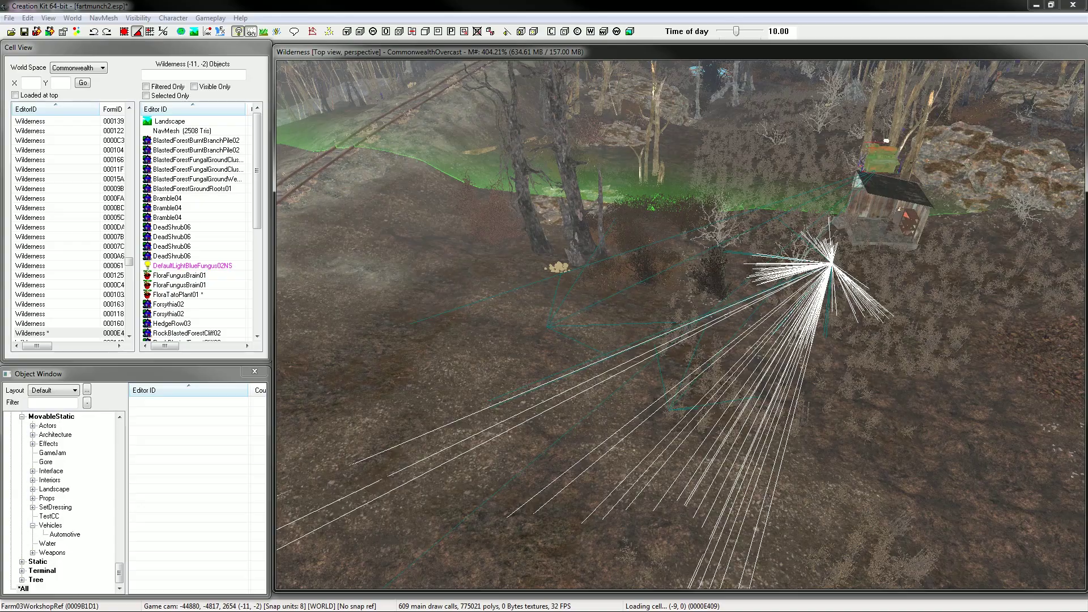
{"action": "scroll", "coordinate": [929, 193], "scroll_direction": "up", "scroll_amount": 5}
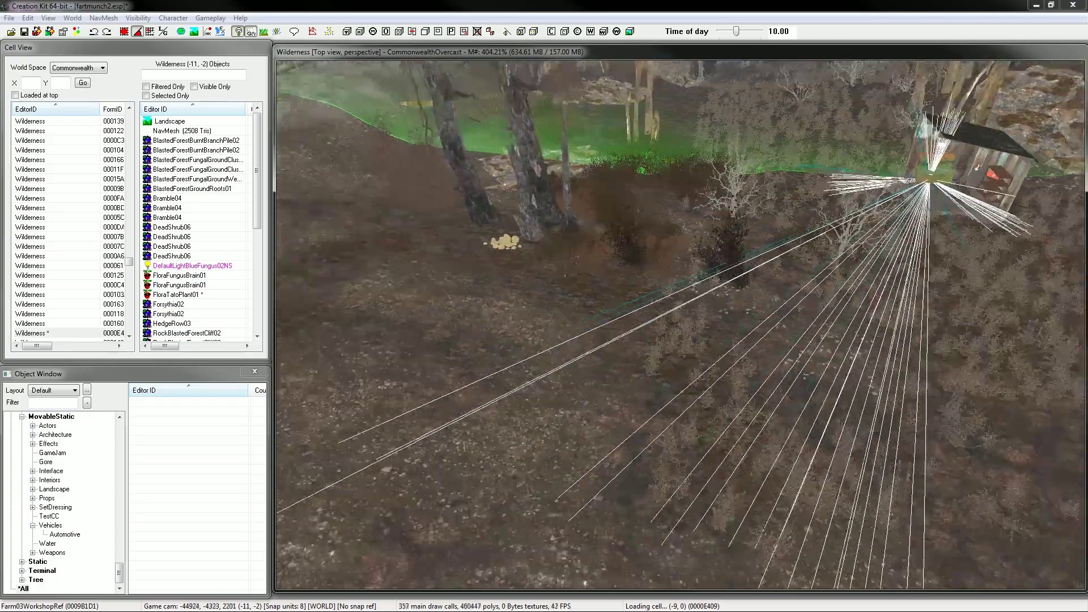
{"action": "middle_click_drag", "start_coordinate": [929, 193], "coordinate": [827, 245]}
{"action": "scroll", "coordinate": [827, 244], "scroll_direction": "up", "scroll_amount": 3}
{"action": "scroll", "coordinate": [826, 243], "scroll_direction": "up", "scroll_amount": 5}
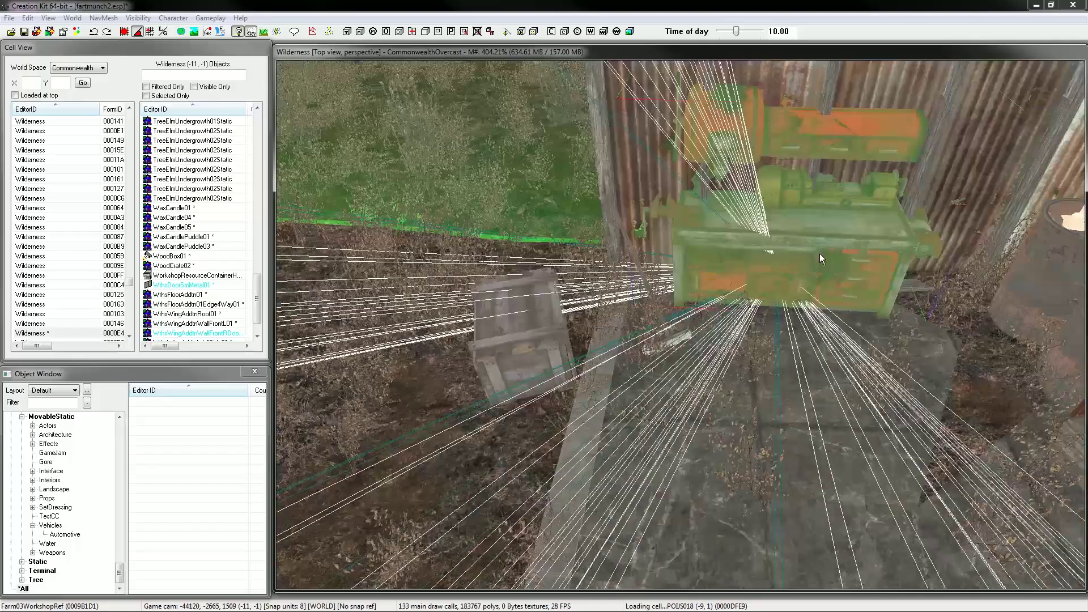
Fine-tune the workbench's position and height so that it stands on the shed floor against the corrugated back wall
{"action": "middle_click_drag", "start_coordinate": [819, 253], "coordinate": [816, 241], "text": "shift"}
{"action": "mouse_move", "coordinate": [816, 241]}
{"action": "left_mouse_down"}
{"action": "mouse_move", "coordinate": [816, 261]}
{"action": "mouse_move", "coordinate": [815, 248]}
{"action": "left_mouse_up"}
{"action": "key", "text": "z"}
{"action": "scroll", "coordinate": [815, 248], "scroll_direction": "down", "scroll_amount": 3}
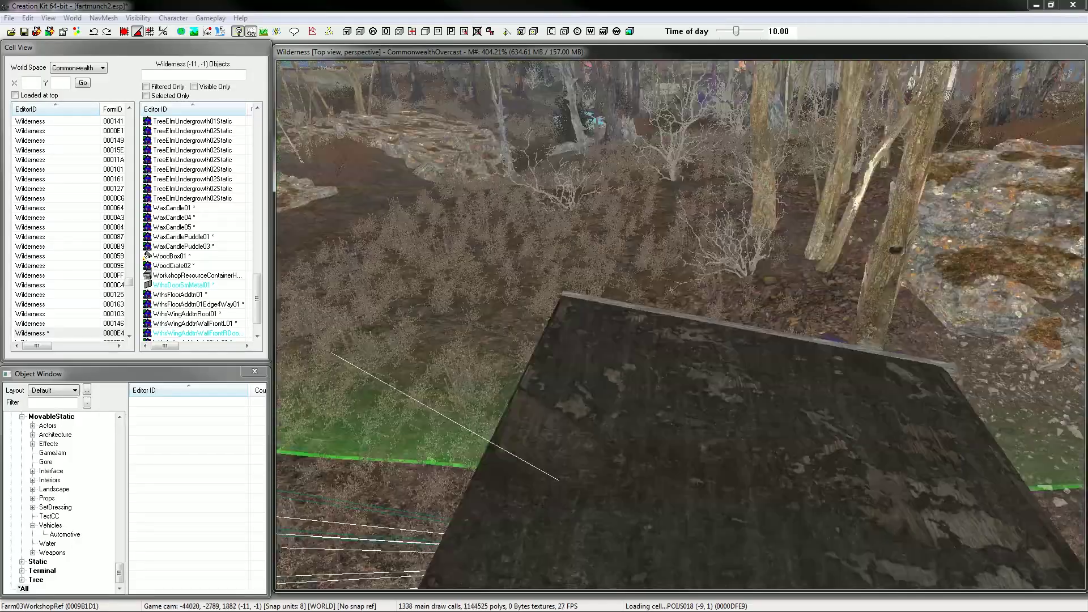
{"action": "mouse_move", "coordinate": [816, 248]}
{"action": "middle_mouse_down", "text": "shift"}
{"action": "mouse_move", "coordinate": [793, 295]}
{"action": "mouse_move", "coordinate": [810, 255]}
{"action": "middle_mouse_up", "text": "shift"}
{"action": "left_click", "coordinate": [759, 317]}
{"action": "middle_click_drag", "start_coordinate": [760, 317], "coordinate": [668, 374], "text": "shift"}
{"action": "scroll", "coordinate": [839, 237], "scroll_direction": "up", "scroll_amount": 4}
{"action": "left_click", "coordinate": [708, 340]}
{"action": "mouse_move", "coordinate": [669, 374]}
{"action": "left_mouse_down"}
{"action": "mouse_move", "coordinate": [683, 356]}
{"action": "mouse_move", "coordinate": [645, 348]}
{"action": "mouse_move", "coordinate": [648, 373]}
{"action": "left_mouse_up"}
{"action": "middle_click_drag", "start_coordinate": [648, 373], "coordinate": [691, 377], "text": "shift"}
{"action": "scroll", "coordinate": [679, 374], "scroll_direction": "down", "scroll_amount": 4}
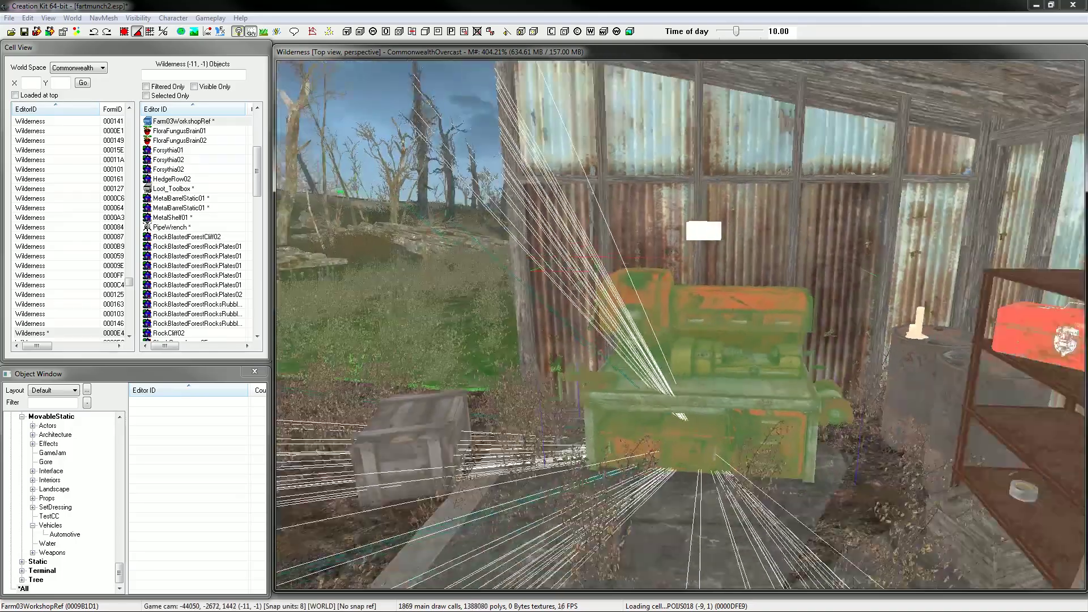
Add the DefaultMoveToEditorLocationOnLoad script to the workbench reference, finding it with the filter *move*
{"action": "double_click", "coordinate": [680, 371]}
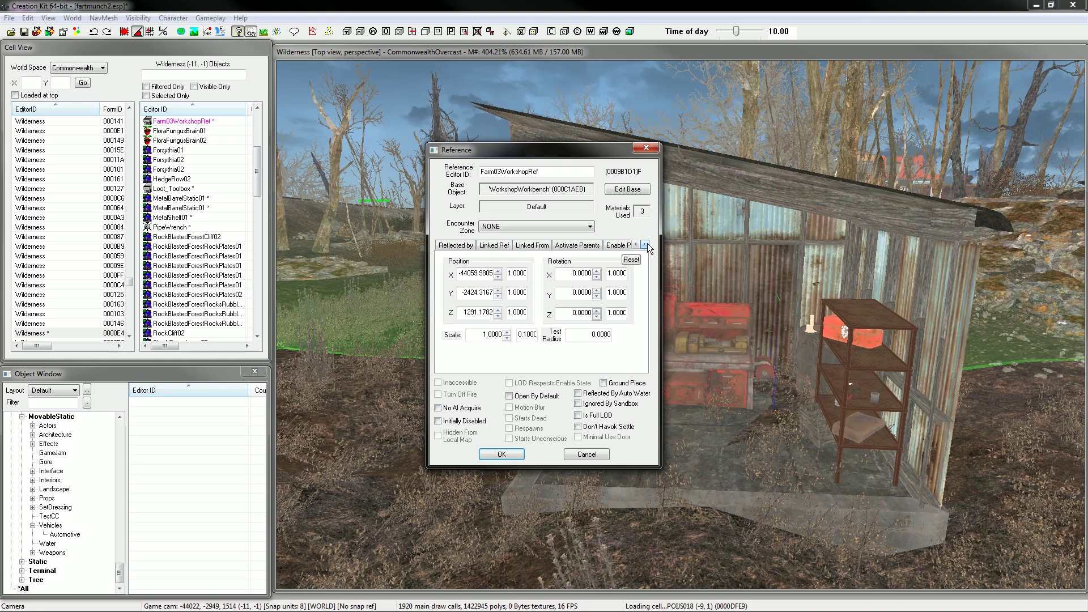
{"action": "left_click", "coordinate": [644, 245]}
{"action": "left_click", "coordinate": [644, 245]}
{"action": "left_click", "coordinate": [644, 244]}
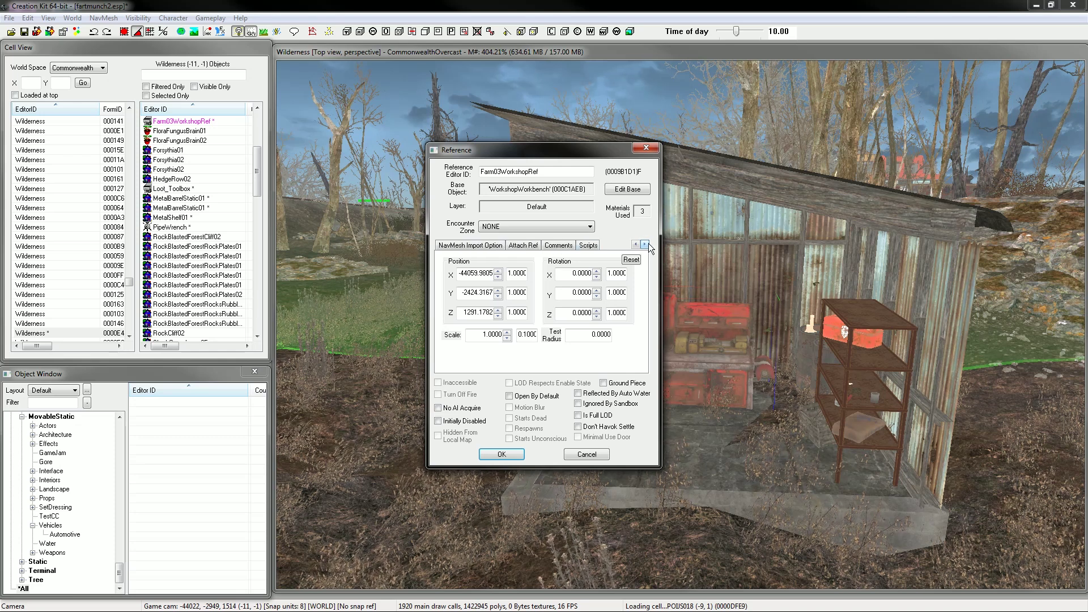
{"action": "left_click", "coordinate": [588, 244]}
{"action": "left_click", "coordinate": [615, 264]}
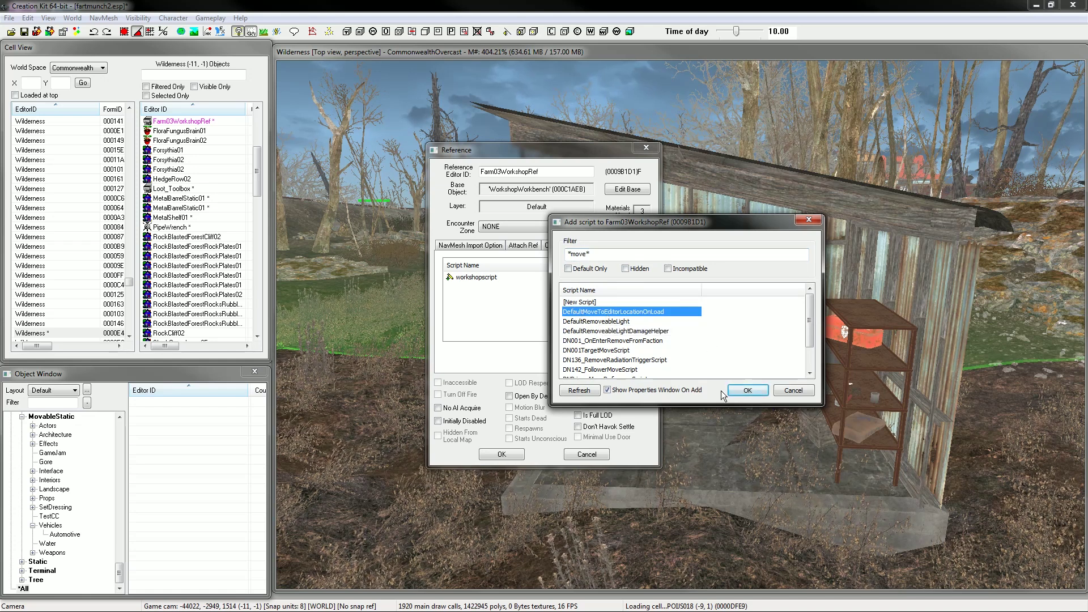
{"action": "left_click", "coordinate": [752, 390]}
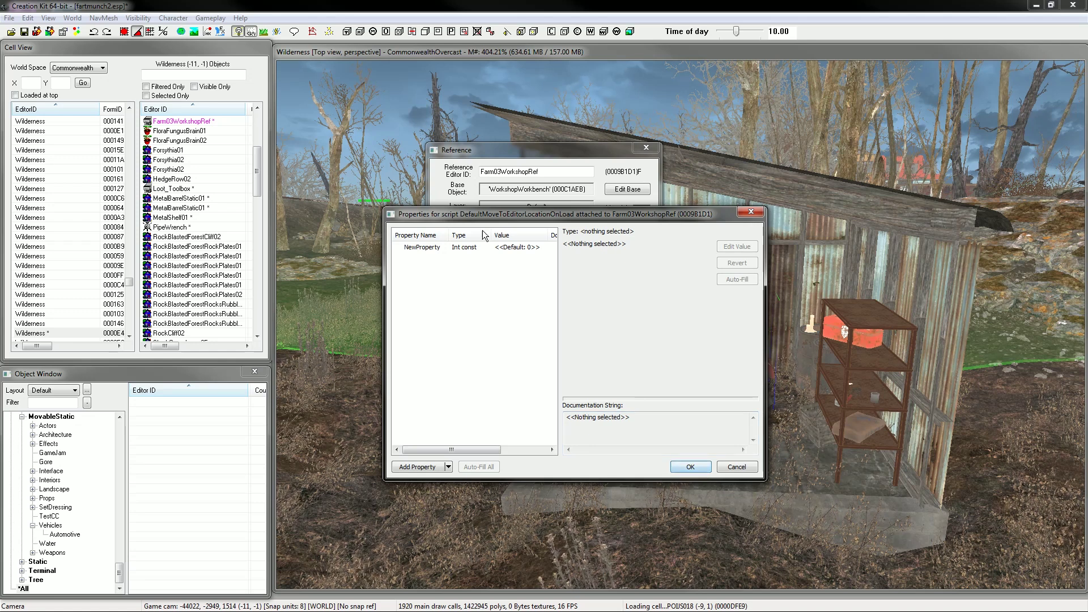
Set the added script's NewProperty to 0 and save the workbench reference
{"action": "double_click", "coordinate": [476, 245]}
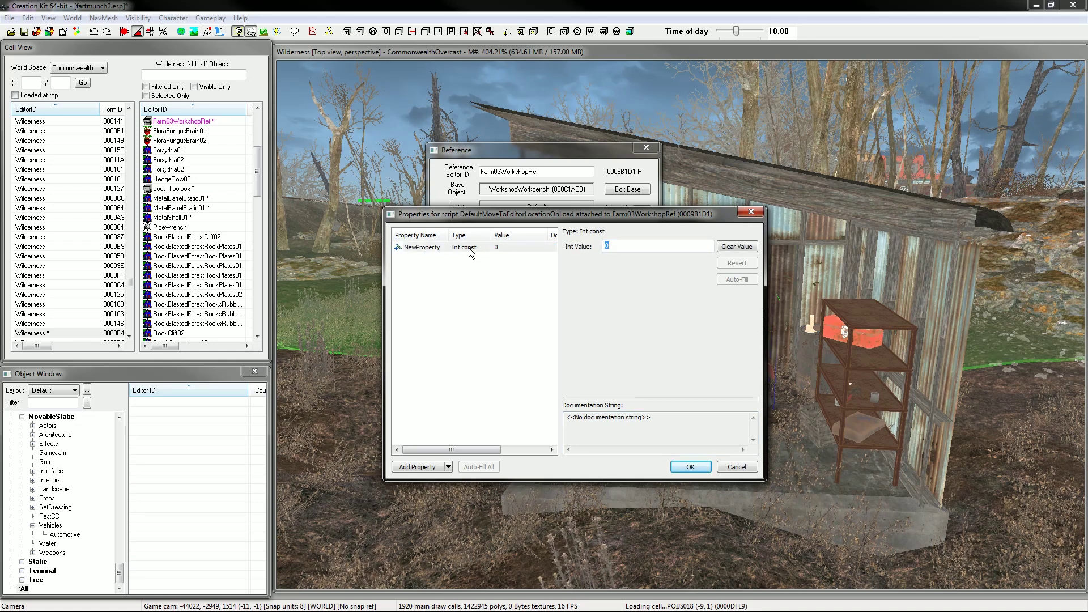
{"action": "left_click", "coordinate": [706, 468]}
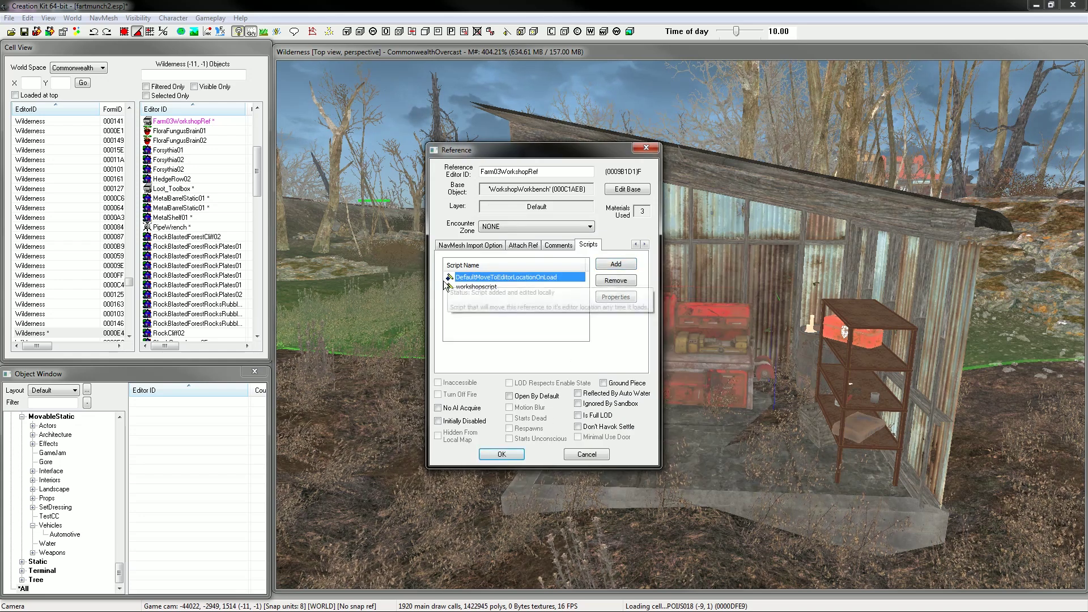
{"action": "left_click", "coordinate": [501, 454]}
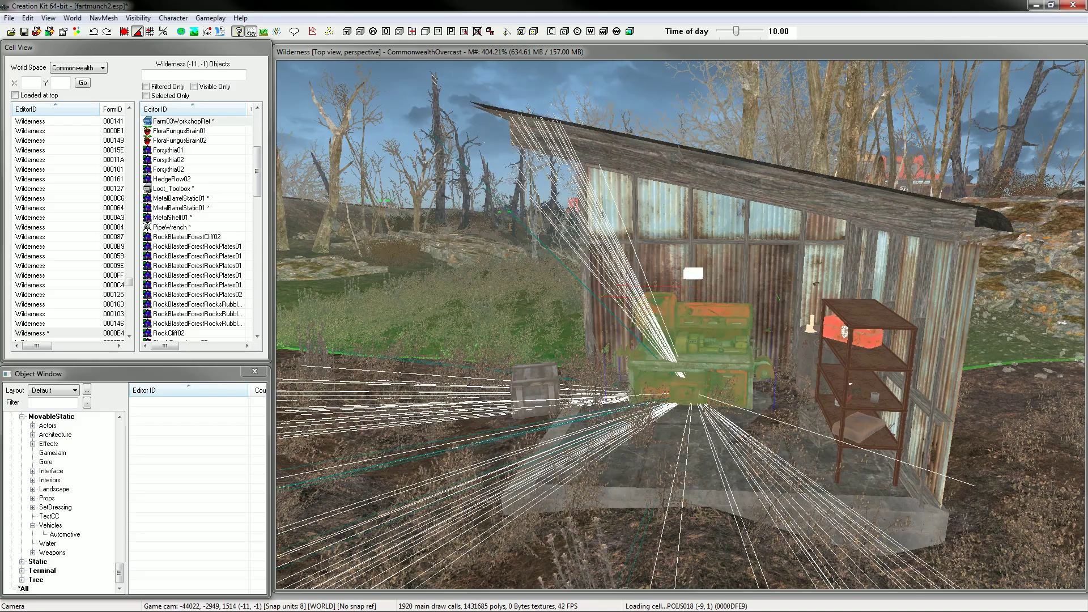
Reposition the wooden crate beside the shed slightly and show the shed's hidden front wall and door again
{"action": "key", "text": "shift"}
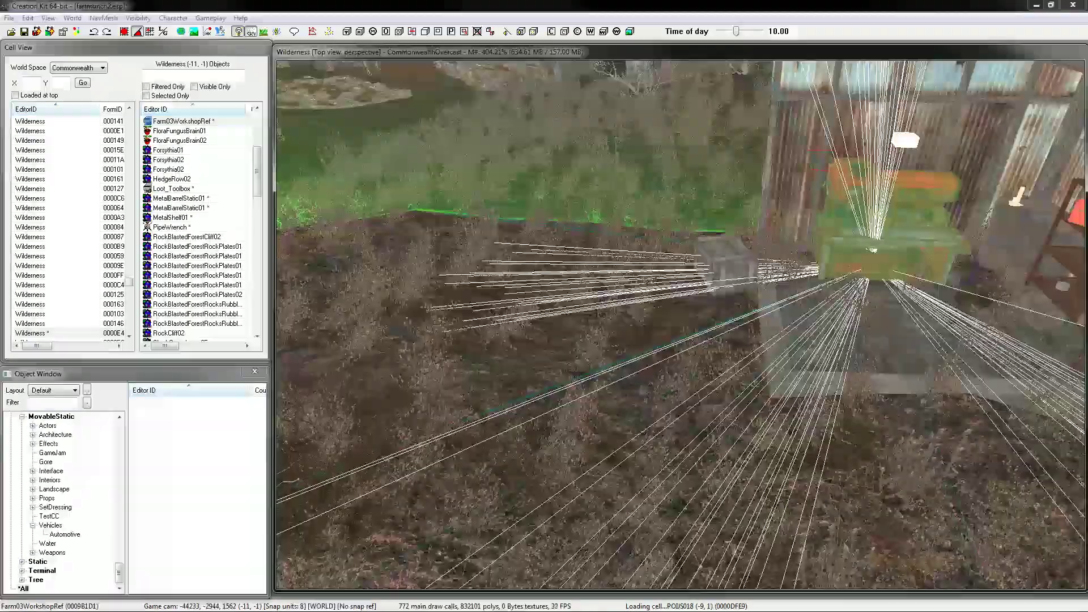
{"action": "left_click", "coordinate": [728, 267]}
{"action": "mouse_move", "coordinate": [728, 267]}
{"action": "left_mouse_down"}
{"action": "mouse_move", "coordinate": [728, 294]}
{"action": "mouse_move", "coordinate": [728, 279]}
{"action": "left_mouse_up"}
{"action": "key", "text": "shift"}
{"action": "scroll", "coordinate": [680, 324], "scroll_direction": "down", "scroll_amount": 5}
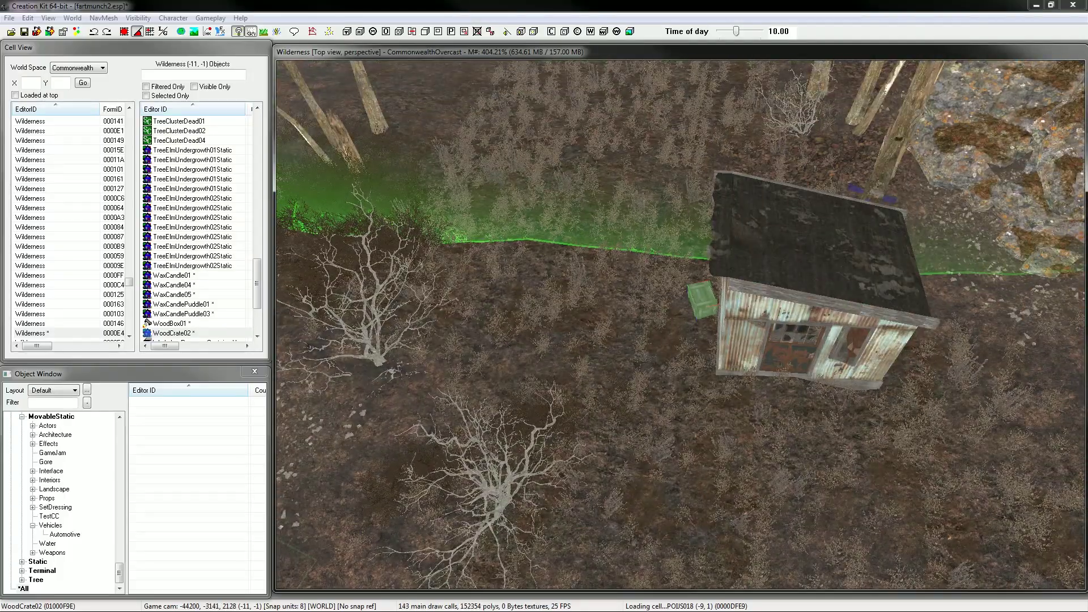
Examine the settlement's crop plot, settler markers and the ground beside the railway embankment from several sides
{"action": "key", "text": "shift"}
{"action": "key", "text": "shift"}
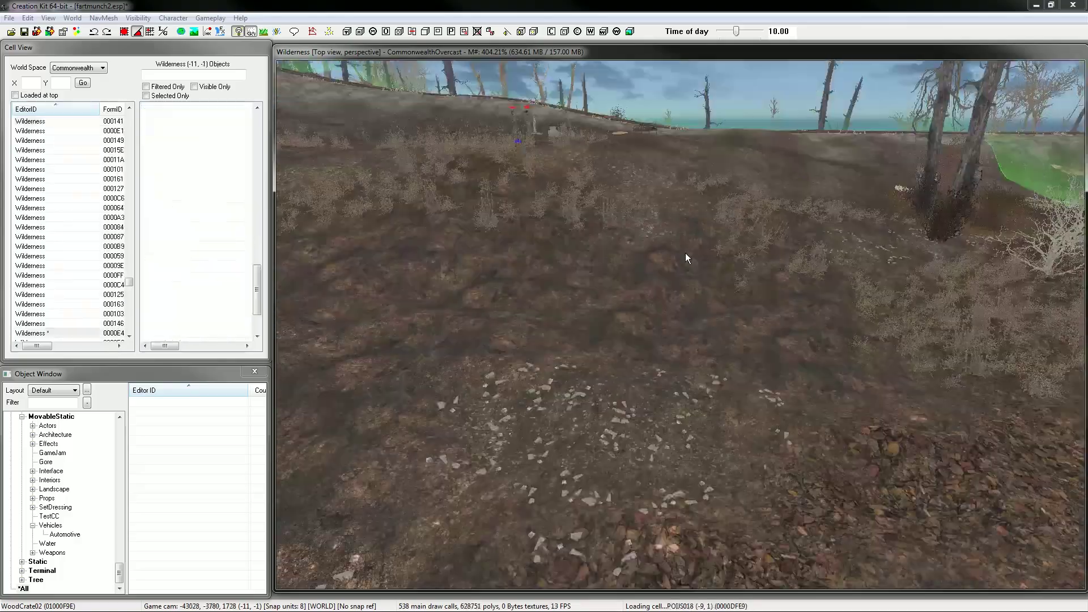
{"action": "middle_click_drag", "start_coordinate": [653, 327], "coordinate": [657, 448]}
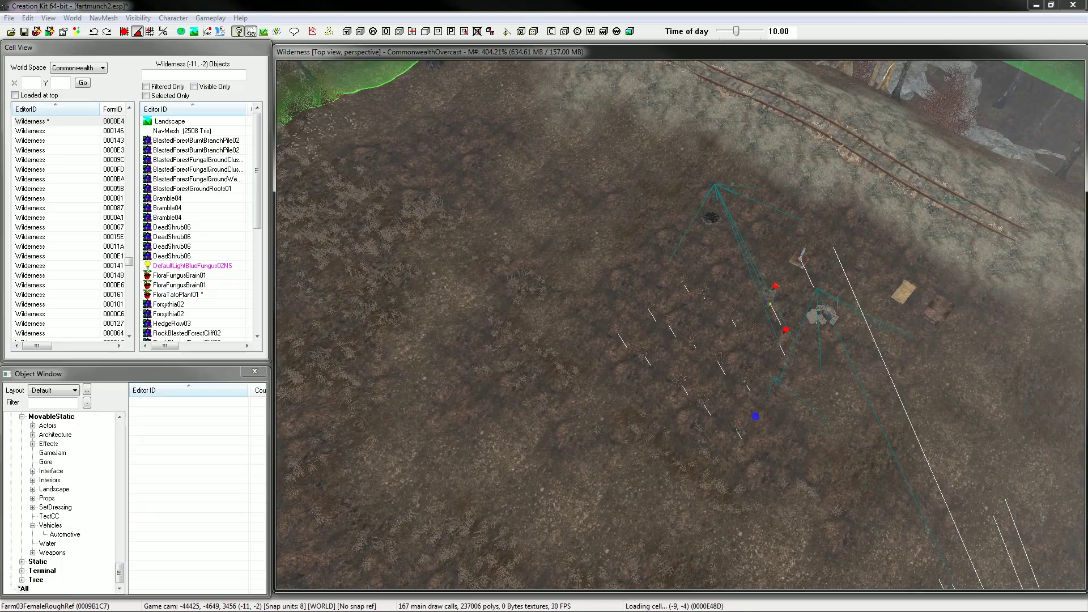
{"action": "key", "text": "shift"}
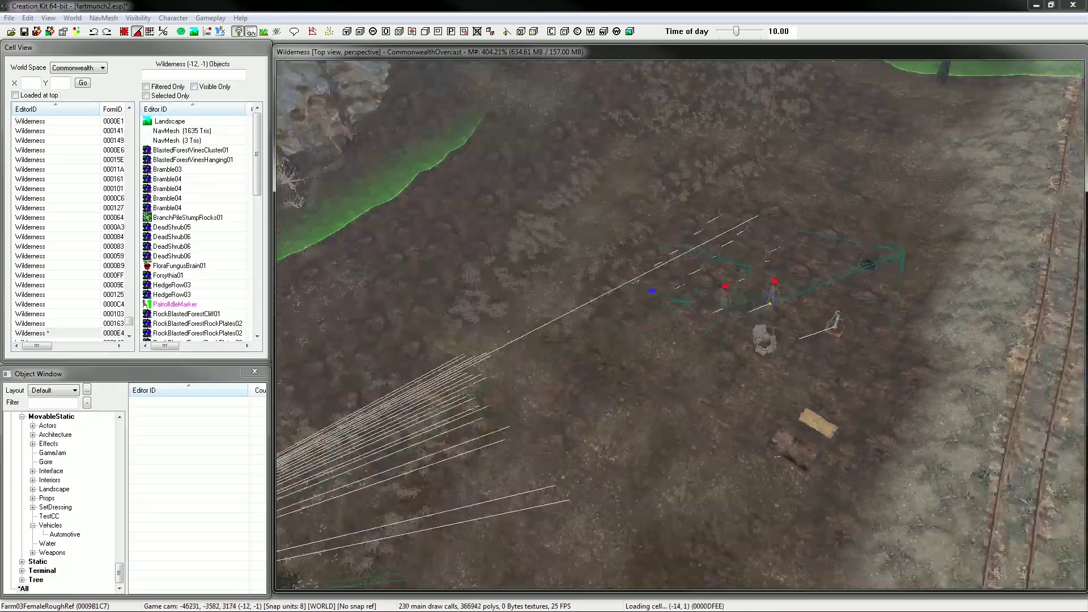
{"action": "key", "text": "shift"}
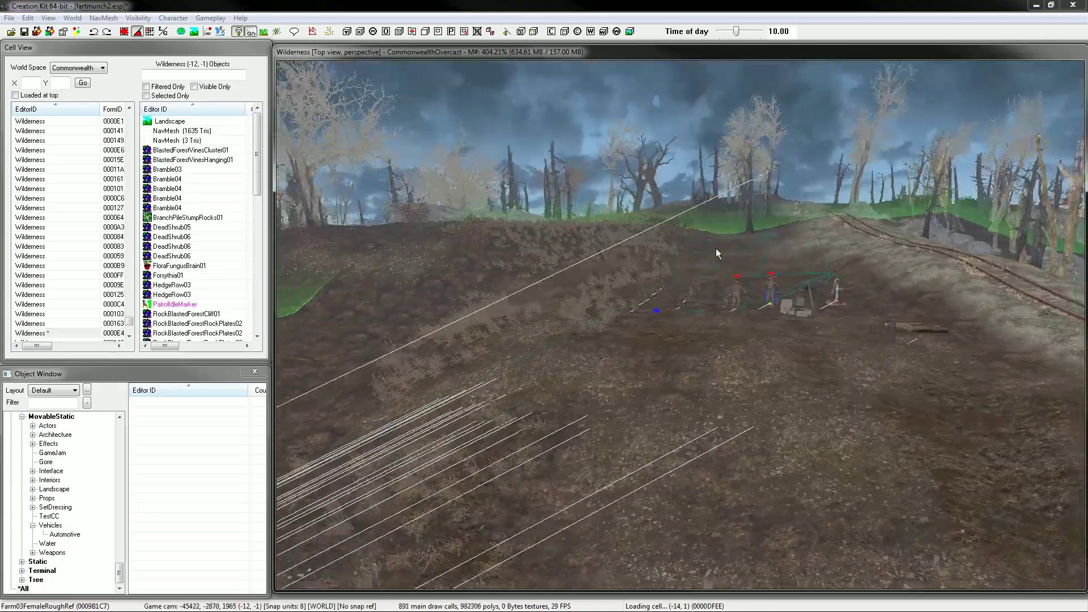
{"action": "middle_click_drag", "start_coordinate": [716, 248], "coordinate": [493, 262]}
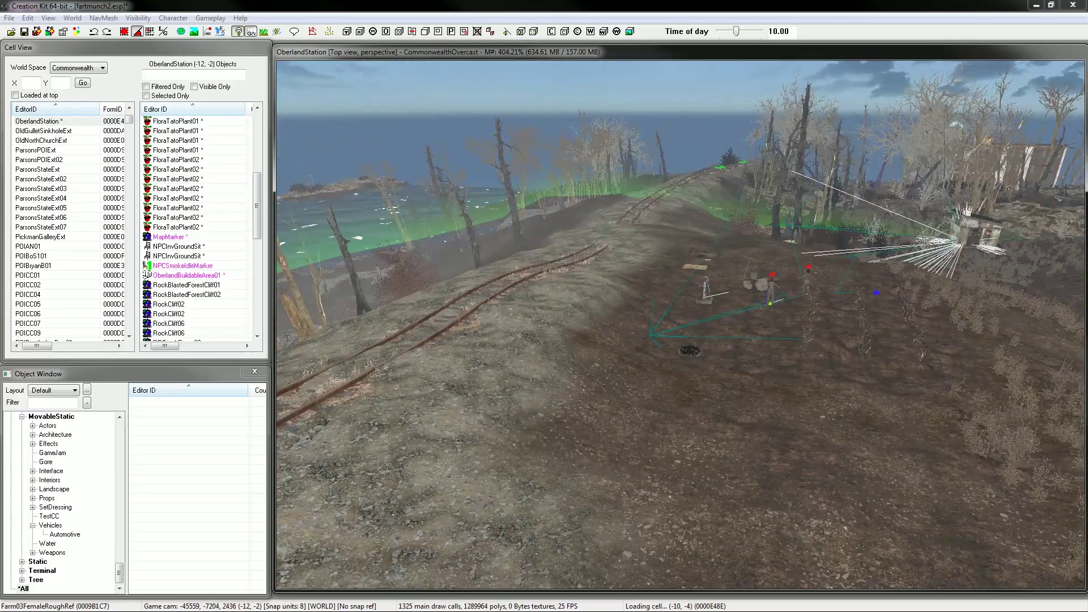
{"action": "middle_click_drag", "start_coordinate": [689, 350], "coordinate": [486, 322]}
Paint the bare ground in front of the crop plot with the LPreWarWildGrass02 landscape texture, using edit radius 3
{"action": "key", "text": "h"}
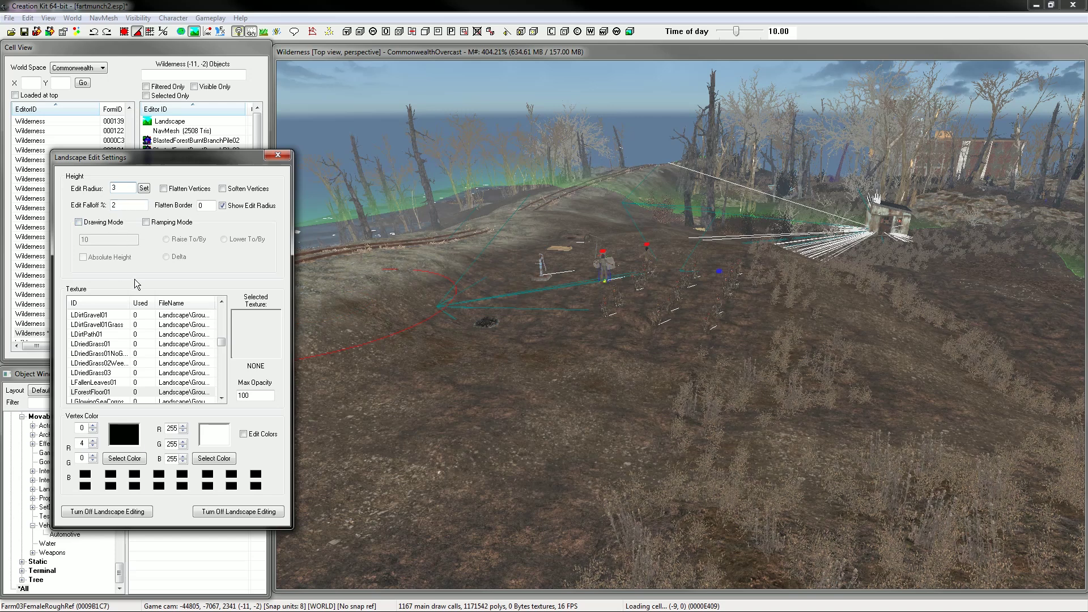
{"action": "left_click", "coordinate": [99, 326]}
{"action": "left_click", "coordinate": [98, 335]}
{"action": "scroll", "coordinate": [96, 345], "scroll_direction": "up", "scroll_amount": 2}
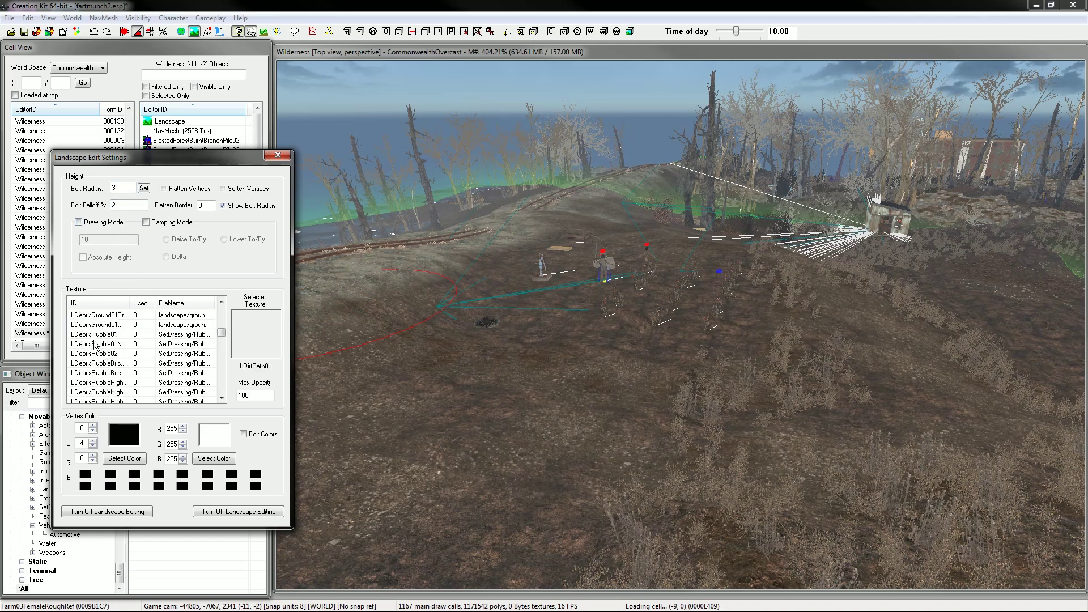
{"action": "scroll", "coordinate": [87, 391], "scroll_direction": "up", "scroll_amount": 4}
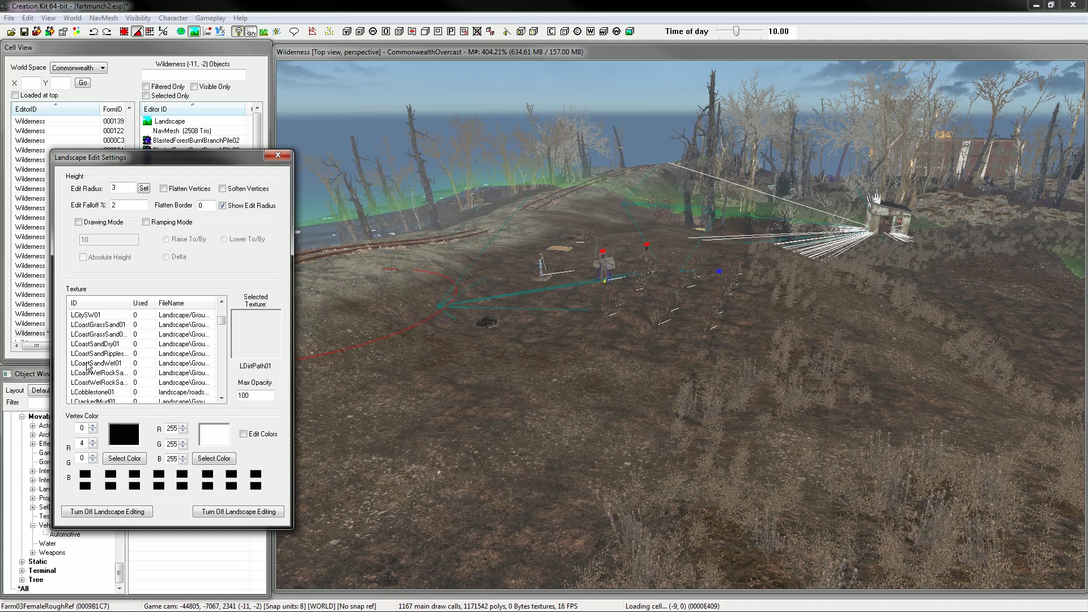
{"action": "scroll", "coordinate": [106, 354], "scroll_direction": "down", "scroll_amount": 10}
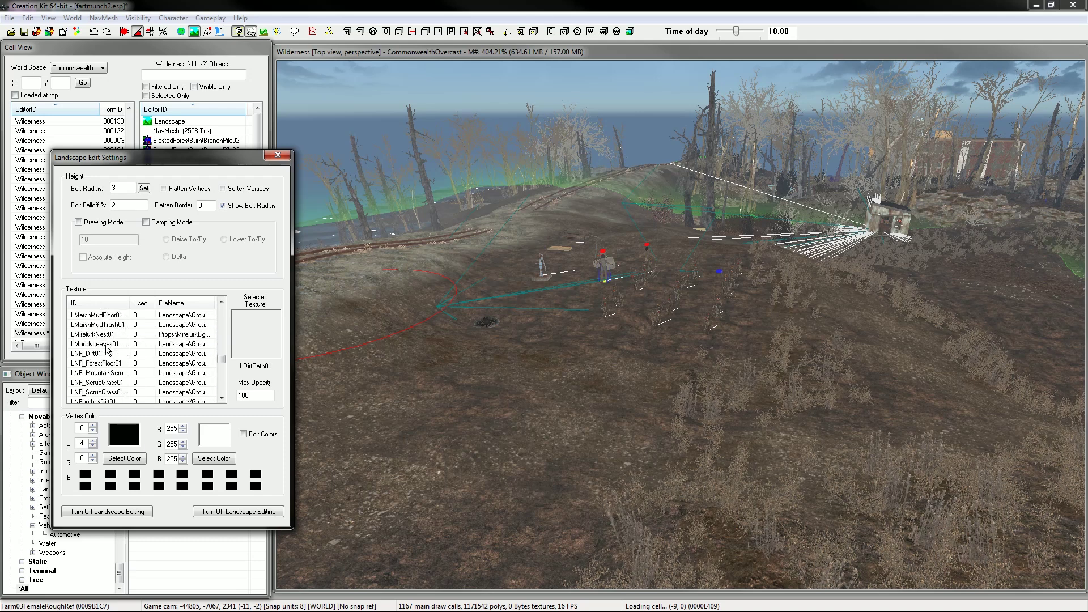
{"action": "scroll", "coordinate": [107, 346], "scroll_direction": "down", "scroll_amount": 3}
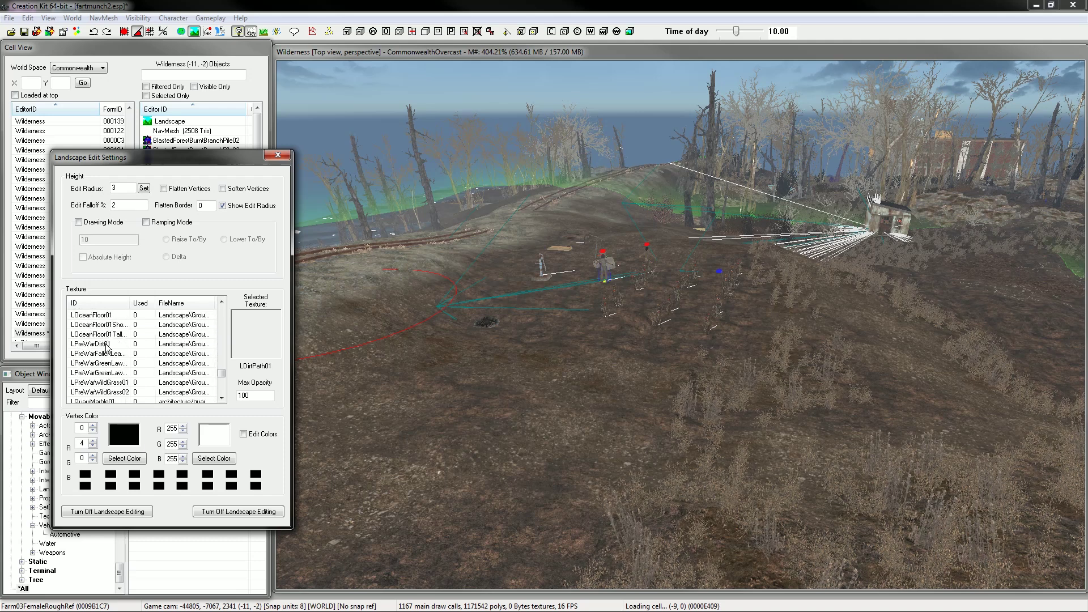
{"action": "left_click", "coordinate": [112, 392]}
{"action": "scroll", "coordinate": [111, 395], "scroll_direction": "down", "scroll_amount": 1}
{"action": "left_click", "coordinate": [609, 385]}
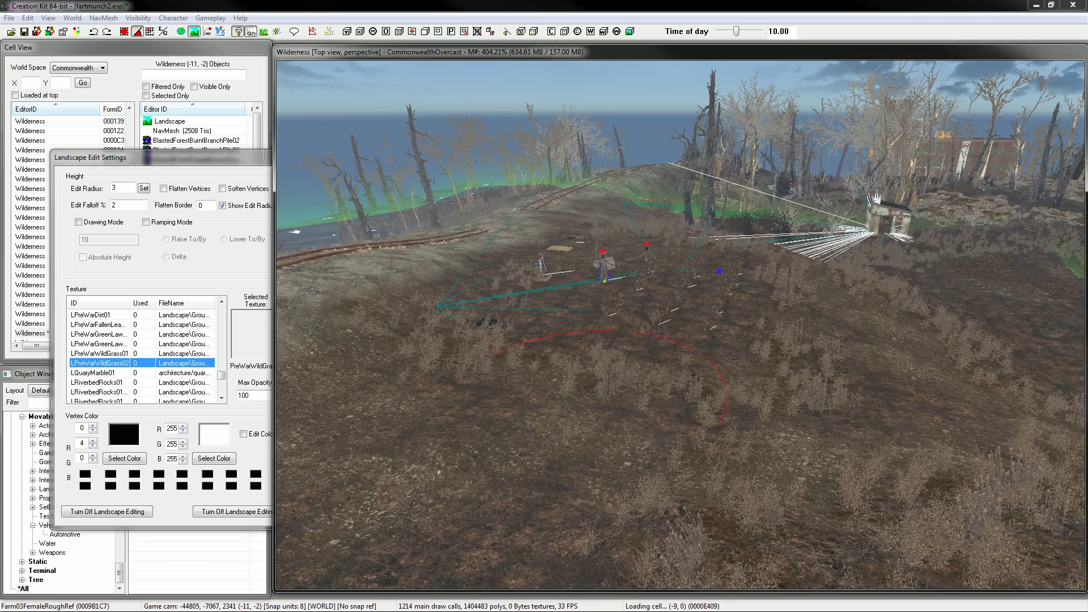
Try extending the LPreWarWildGrass02 grass over the ground beside the crop plot, and undo the painted grass strokes
{"action": "mouse_move", "coordinate": [584, 365]}
{"action": "left_mouse_down"}
{"action": "mouse_move", "coordinate": [737, 408]}
{"action": "mouse_move", "coordinate": [880, 329]}
{"action": "mouse_move", "coordinate": [779, 295]}
{"action": "left_mouse_up"}
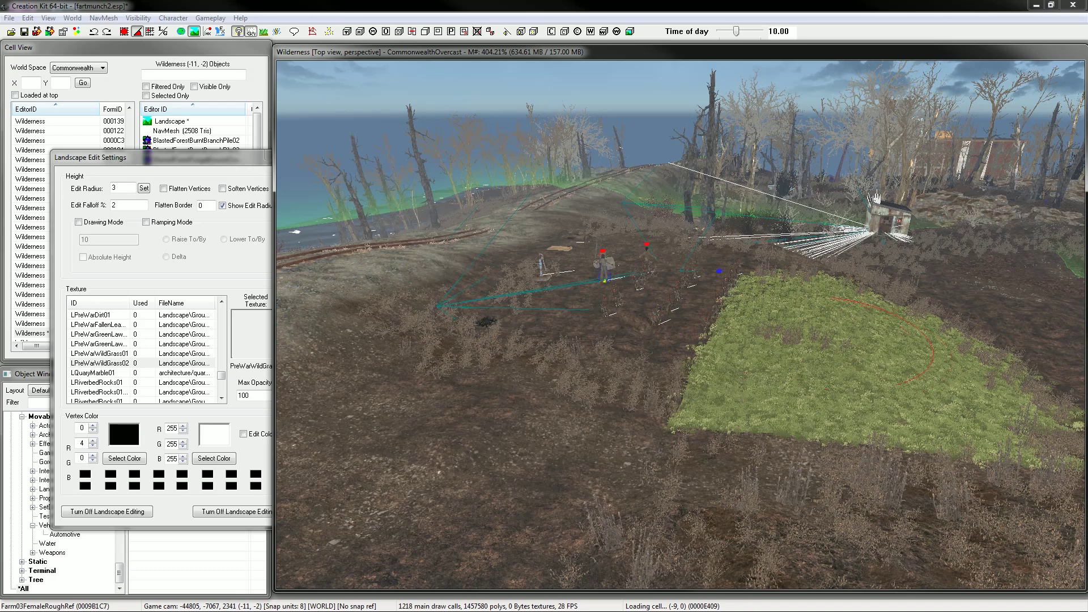
{"action": "key", "text": "ctrl+z"}
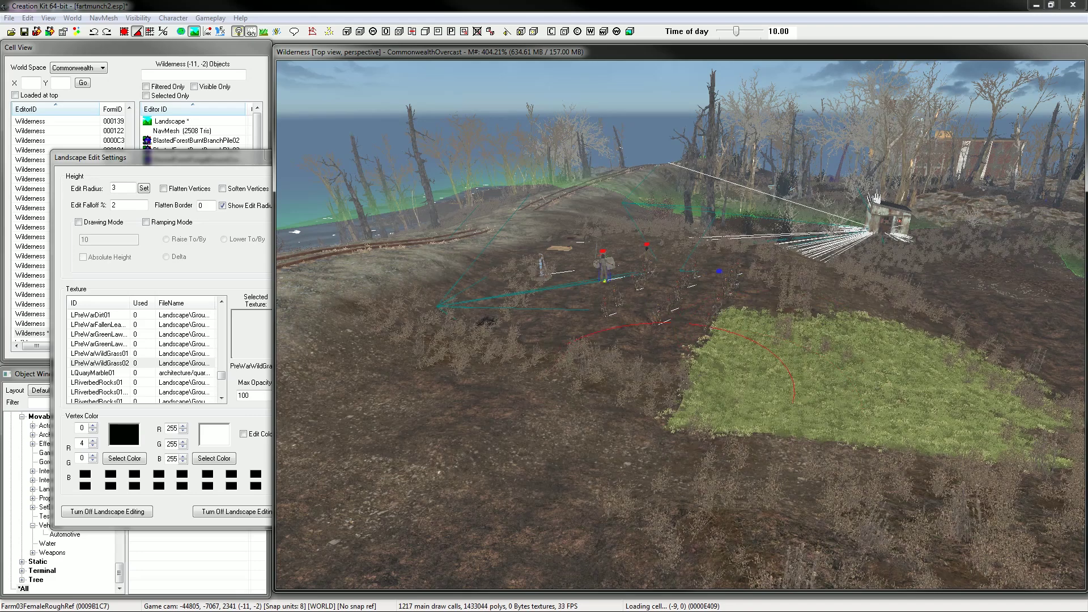
{"action": "middle_click_drag", "start_coordinate": [677, 388], "coordinate": [595, 388], "text": "shift"}
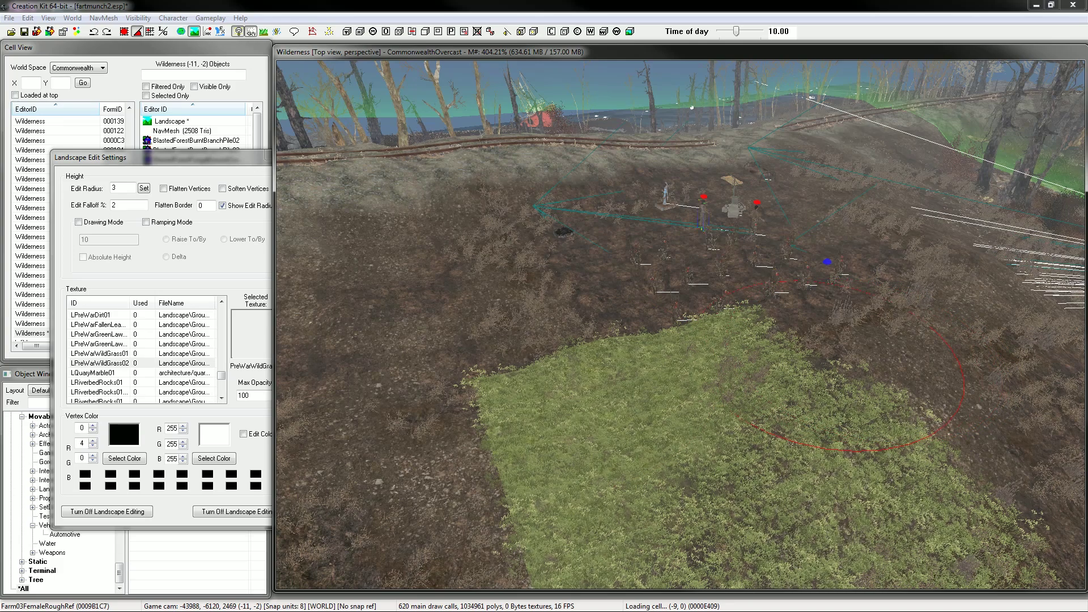
{"action": "mouse_move", "coordinate": [827, 362]}
{"action": "middle_mouse_down"}
{"action": "mouse_move", "coordinate": [790, 344]}
{"action": "mouse_move", "coordinate": [703, 354]}
{"action": "middle_mouse_up"}
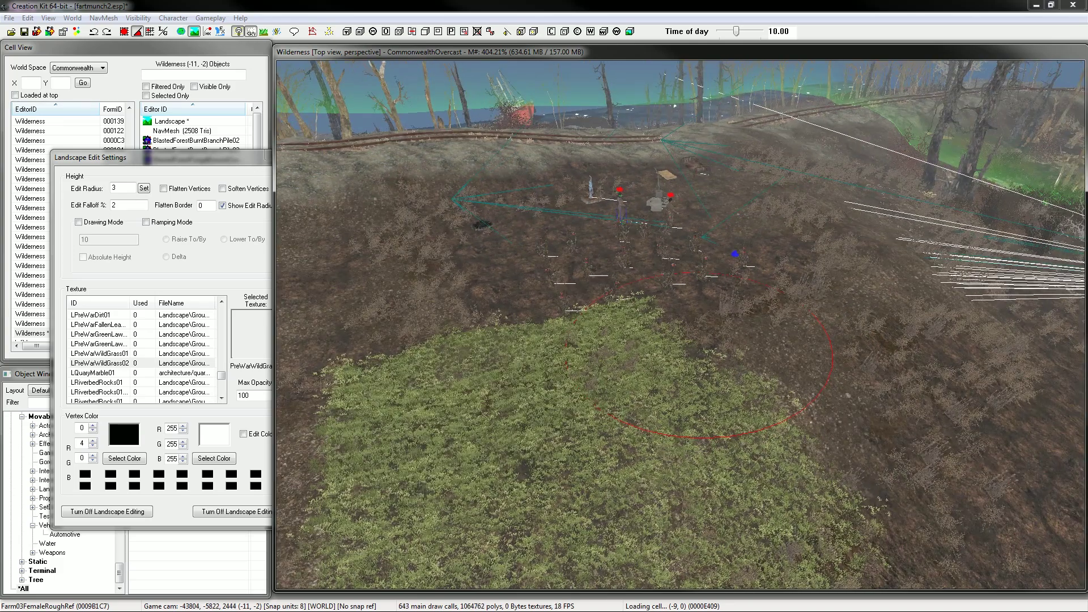
{"action": "mouse_move", "coordinate": [788, 374]}
{"action": "middle_mouse_down", "text": "shift"}
{"action": "mouse_move", "coordinate": [821, 391]}
{"action": "mouse_move", "coordinate": [824, 344]}
{"action": "mouse_move", "coordinate": [844, 335]}
{"action": "mouse_move", "coordinate": [706, 311]}
{"action": "mouse_move", "coordinate": [711, 329]}
{"action": "mouse_move", "coordinate": [720, 312]}
{"action": "mouse_move", "coordinate": [709, 341]}
{"action": "mouse_move", "coordinate": [711, 296]}
{"action": "mouse_move", "coordinate": [611, 300]}
{"action": "mouse_move", "coordinate": [558, 323]}
{"action": "mouse_move", "coordinate": [558, 340]}
{"action": "middle_mouse_up", "text": "shift"}
{"action": "key", "text": "ctrl+z"}
Try painting the ground between the crop plot and the shed with the LPreWarDirt01 texture, and undo the strokes
{"action": "left_click", "coordinate": [105, 334]}
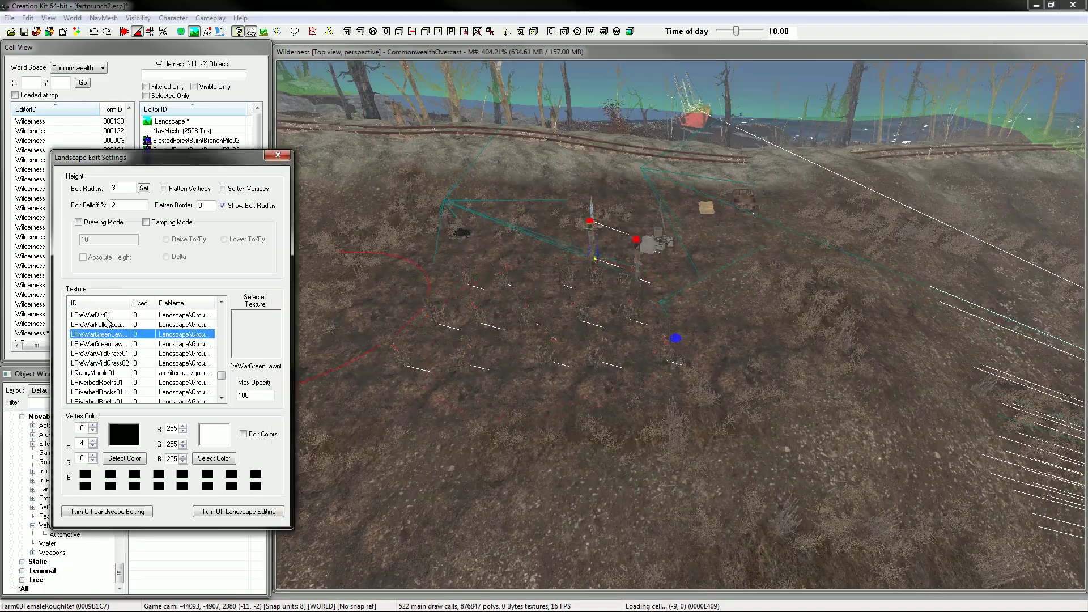
{"action": "left_click", "coordinate": [105, 314]}
{"action": "mouse_move", "coordinate": [470, 368]}
{"action": "right_mouse_down"}
{"action": "mouse_move", "coordinate": [501, 403]}
{"action": "mouse_move", "coordinate": [469, 417]}
{"action": "mouse_move", "coordinate": [796, 416]}
{"action": "mouse_move", "coordinate": [813, 405]}
{"action": "right_mouse_up"}
{"action": "mouse_move", "coordinate": [812, 405]}
{"action": "middle_mouse_down", "text": "shift"}
{"action": "mouse_move", "coordinate": [817, 425]}
{"action": "mouse_move", "coordinate": [718, 377]}
{"action": "mouse_move", "coordinate": [610, 410]}
{"action": "mouse_move", "coordinate": [617, 445]}
{"action": "middle_mouse_up", "text": "shift"}
{"action": "key", "text": "ctrl+z"}
{"action": "key", "text": "ctrl+z"}
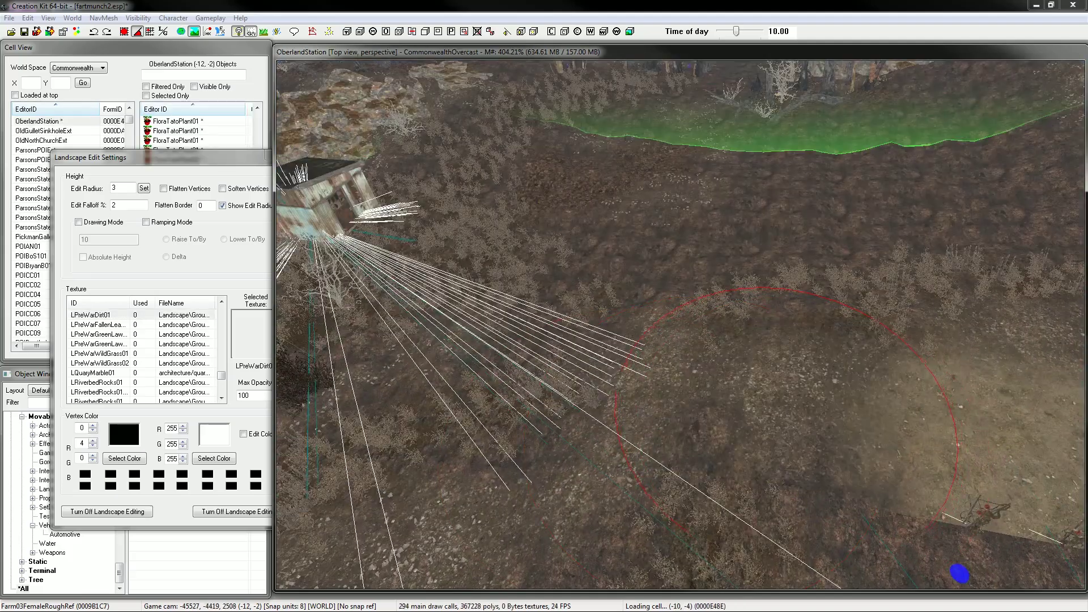
{"action": "middle_click_drag", "start_coordinate": [784, 411], "coordinate": [569, 412]}
{"action": "key", "text": "ctrl+z"}
{"action": "key", "text": "ctrl+z"}
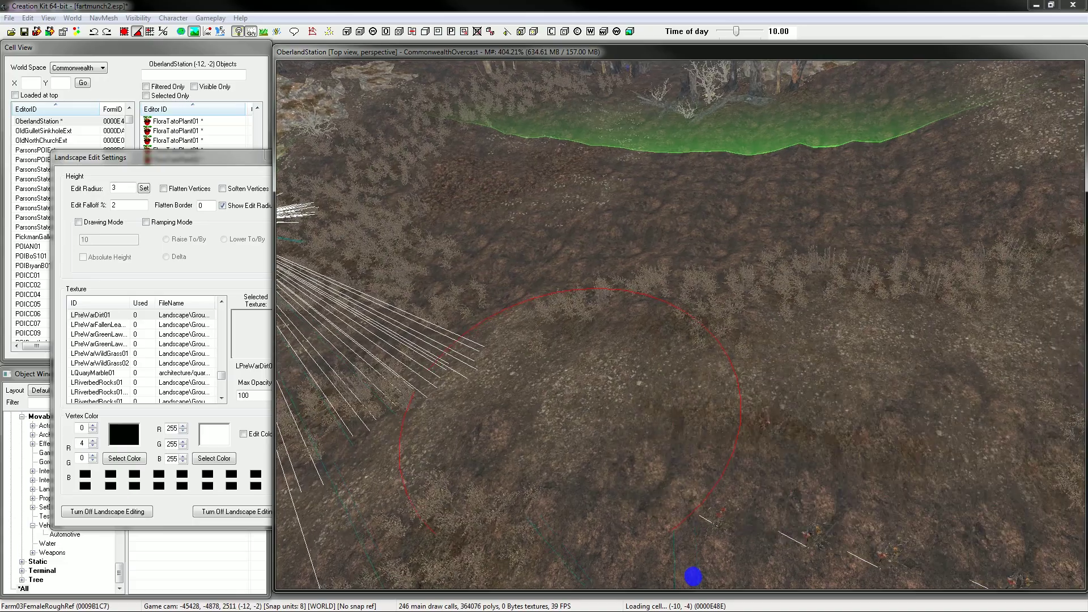
Paint the open ground in front of the shed and beside the crop plot with the LBlastedForestDirt01 landscape texture
{"action": "middle_click_drag", "start_coordinate": [688, 412], "coordinate": [482, 413], "text": "shift"}
{"action": "left_click", "coordinate": [112, 346]}
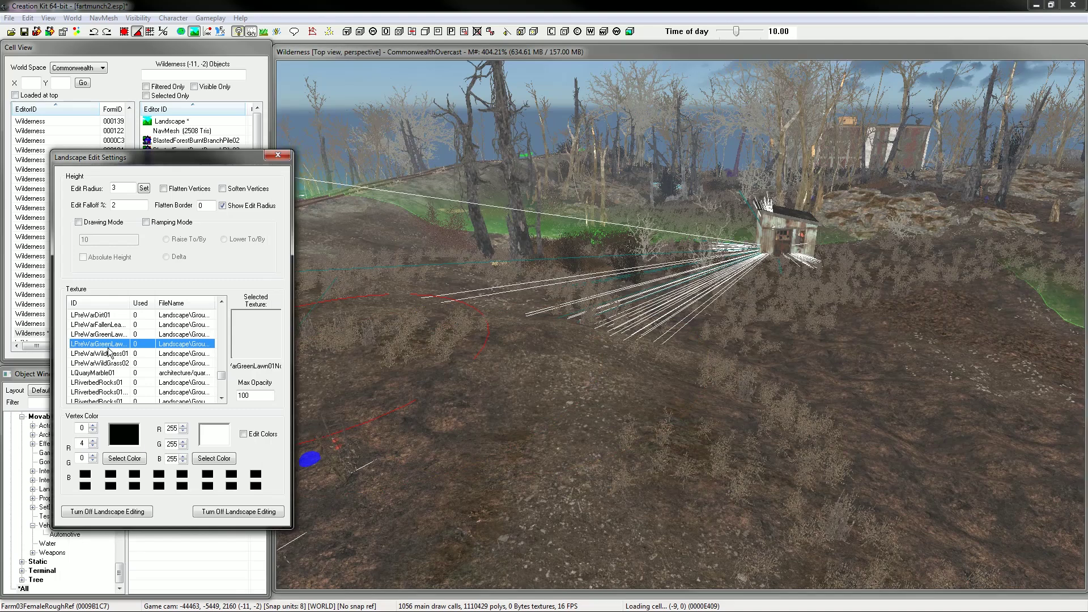
{"action": "scroll", "coordinate": [120, 345], "scroll_direction": "down", "scroll_amount": 2}
{"action": "scroll", "coordinate": [121, 348], "scroll_direction": "down", "scroll_amount": 3}
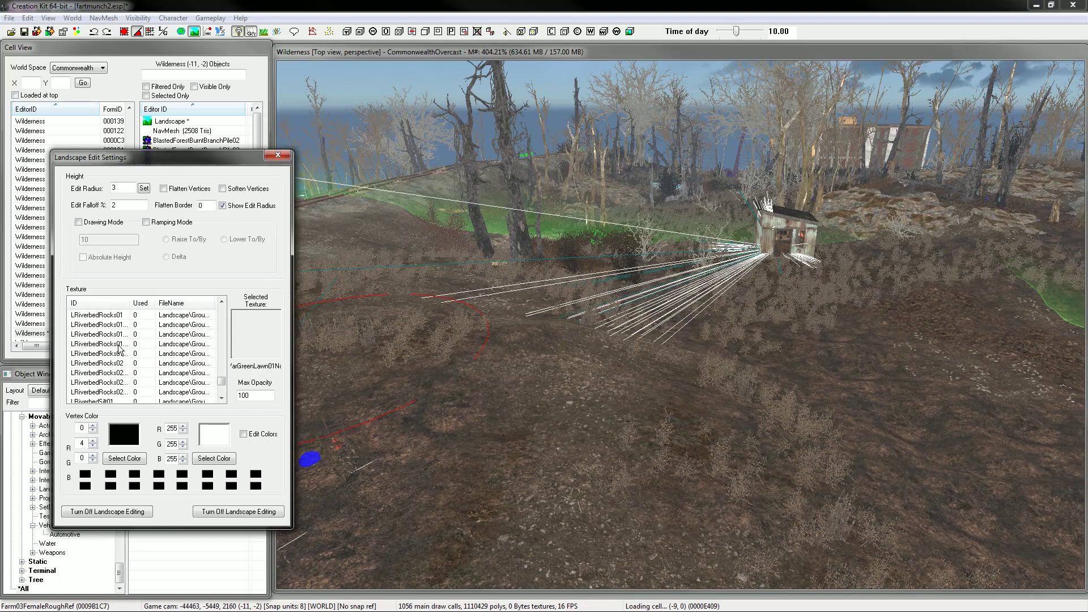
{"action": "scroll", "coordinate": [118, 340], "scroll_direction": "up", "scroll_amount": 15}
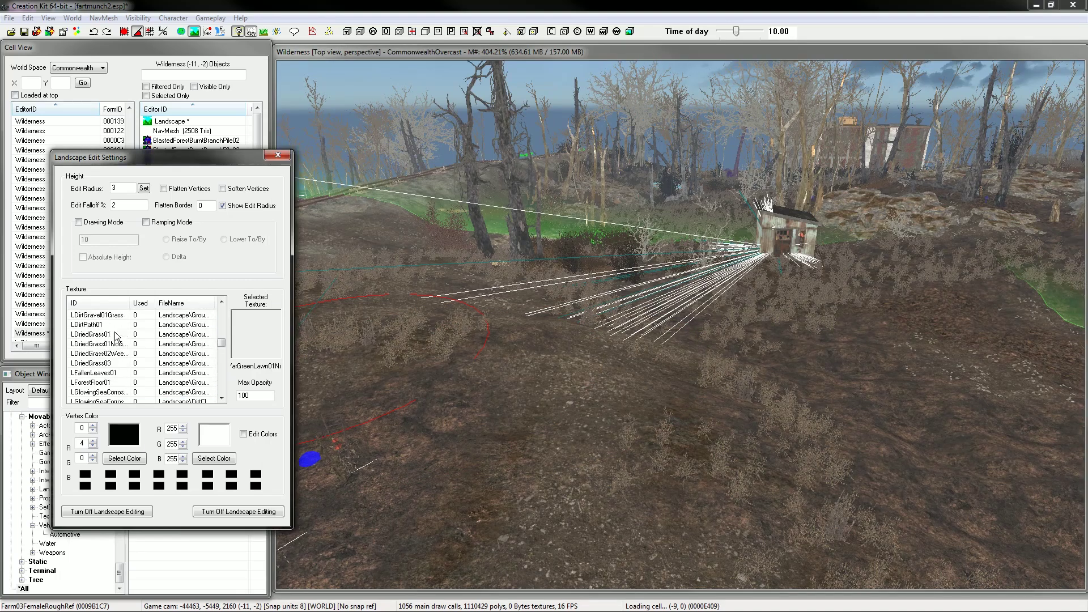
{"action": "scroll", "coordinate": [119, 331], "scroll_direction": "up", "scroll_amount": 5}
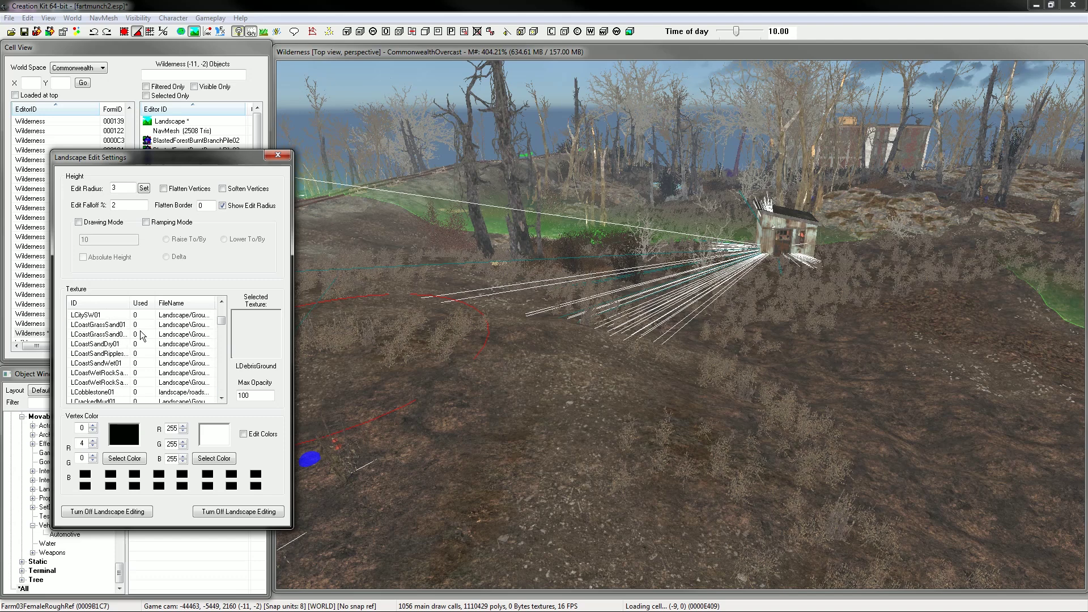
{"action": "scroll", "coordinate": [125, 362], "scroll_direction": "down", "scroll_amount": 1}
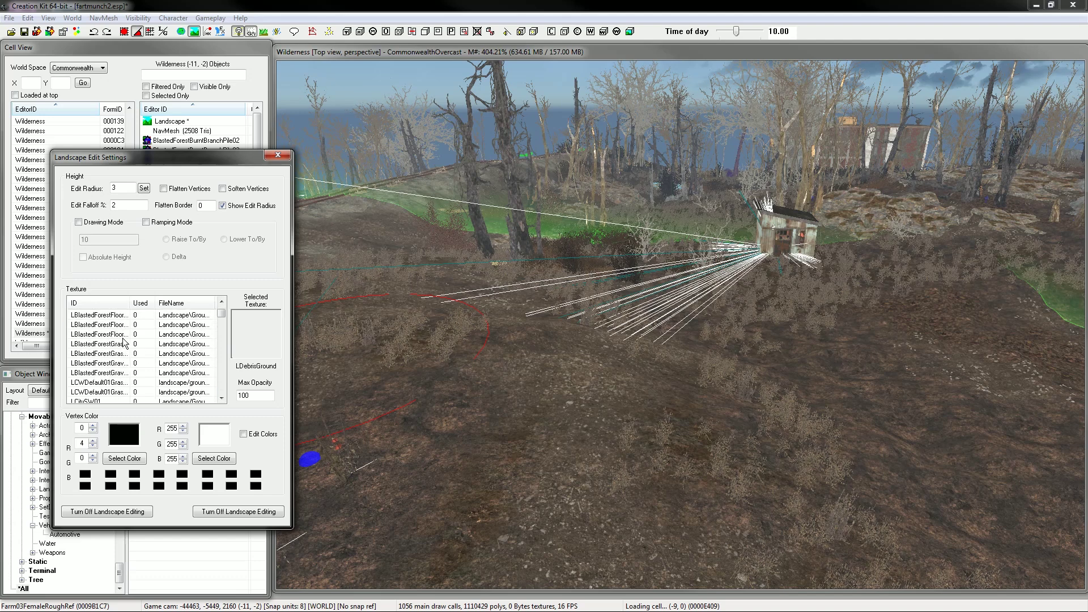
{"action": "scroll", "coordinate": [122, 319], "scroll_direction": "up", "scroll_amount": 1}
{"action": "left_click", "coordinate": [100, 333]}
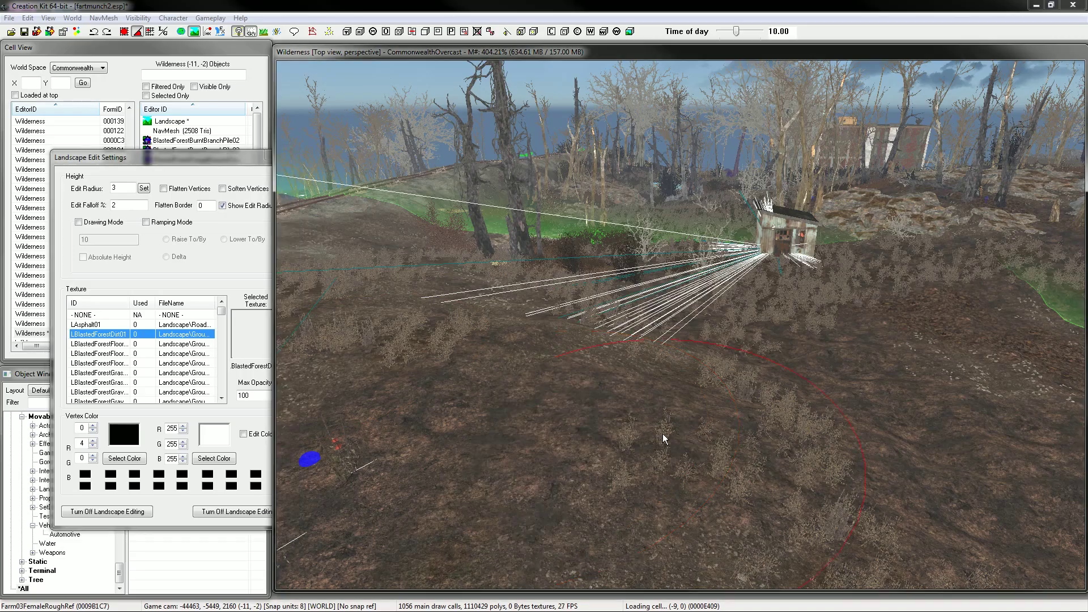
{"action": "middle_click_drag", "start_coordinate": [798, 432], "coordinate": [629, 373], "text": "shift"}
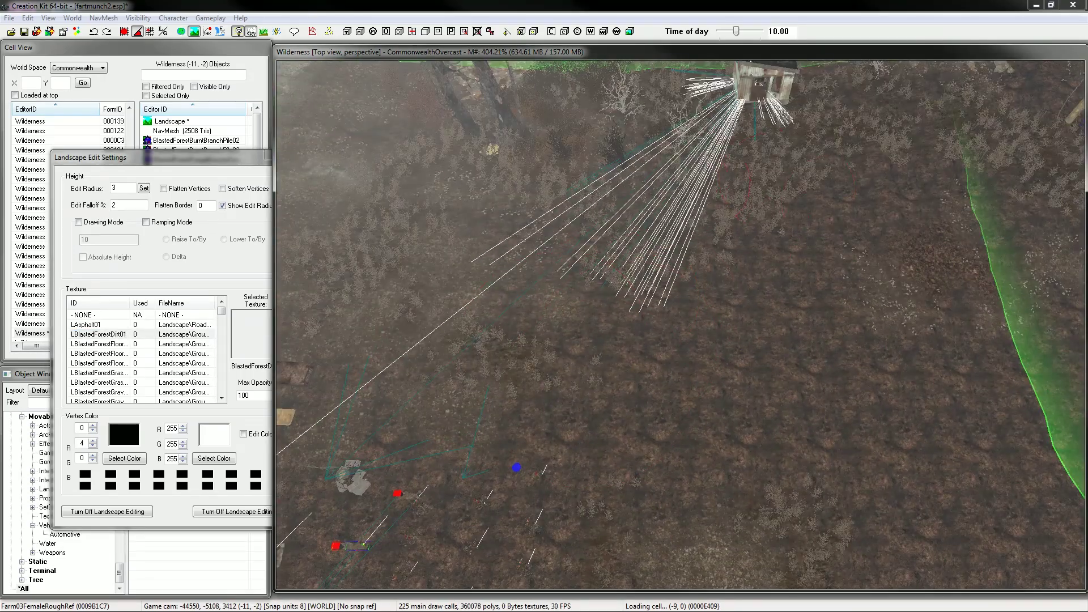
{"action": "right_click_drag", "start_coordinate": [675, 220], "coordinate": [870, 205]}
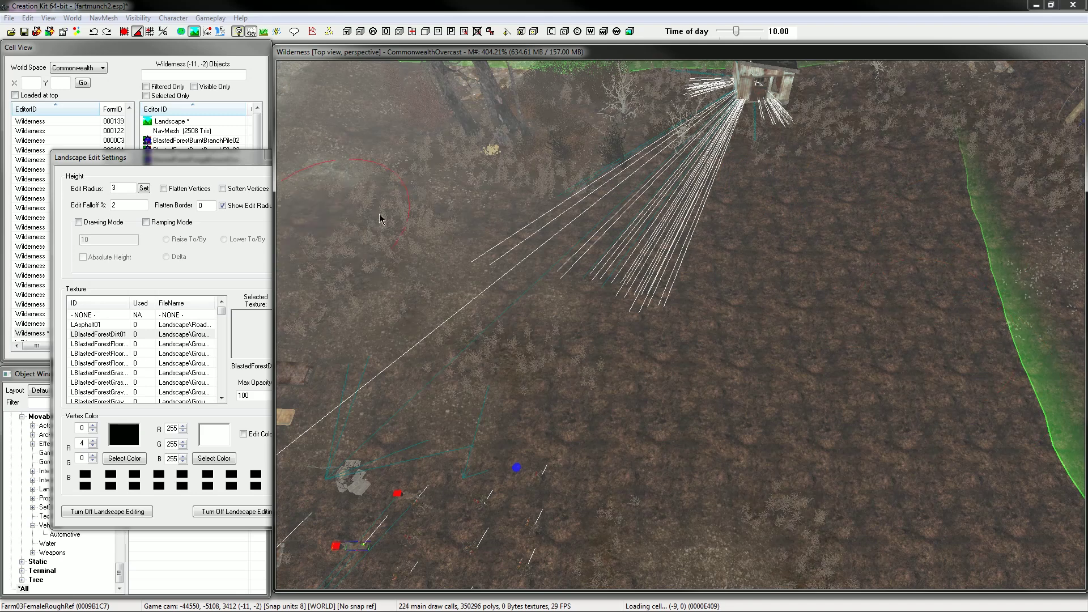
Cover the ground between the railway embankment, the dead trees and the shed with LBlastedForestDirt01
{"action": "middle_click_drag", "start_coordinate": [490, 215], "coordinate": [626, 241]}
{"action": "right_click_drag", "start_coordinate": [626, 241], "coordinate": [510, 210]}
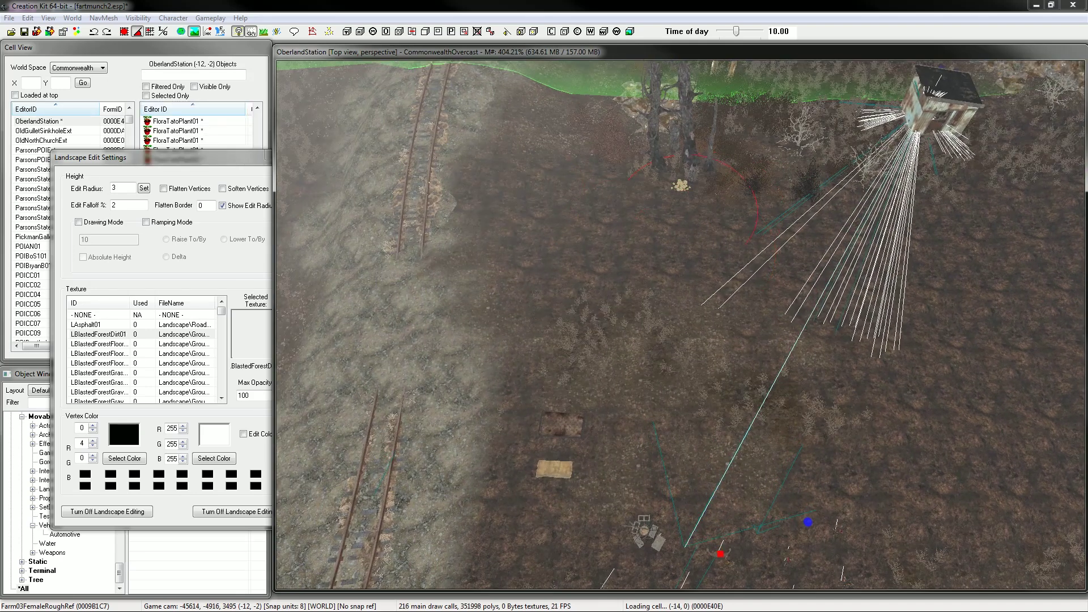
{"action": "middle_click_drag", "start_coordinate": [686, 216], "coordinate": [674, 261]}
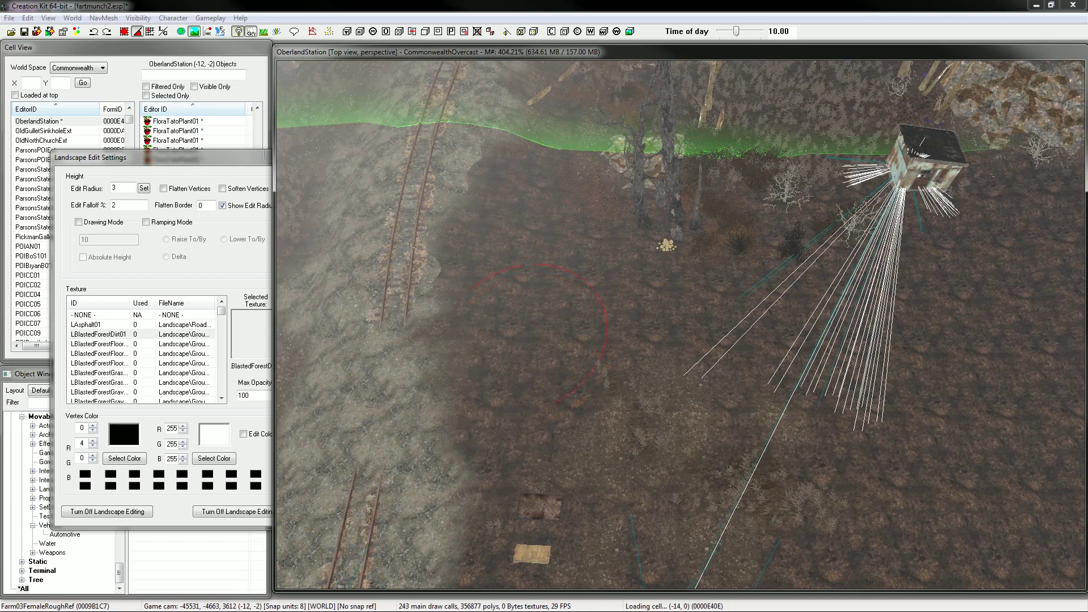
{"action": "middle_click_drag", "start_coordinate": [522, 387], "coordinate": [690, 326], "text": "shift"}
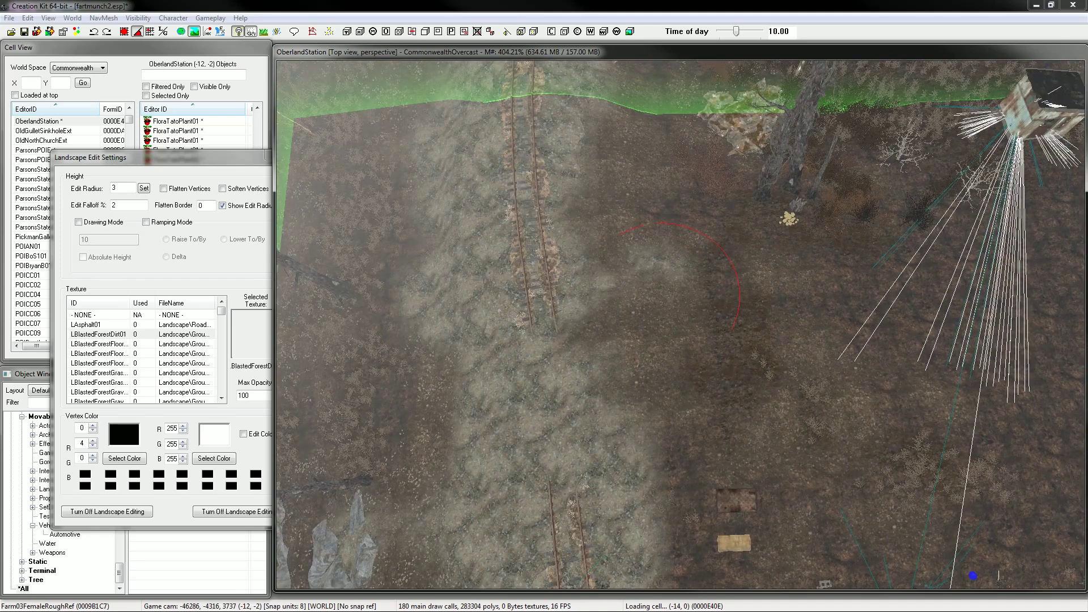
{"action": "middle_click_drag", "start_coordinate": [670, 297], "coordinate": [672, 358], "text": "shift"}
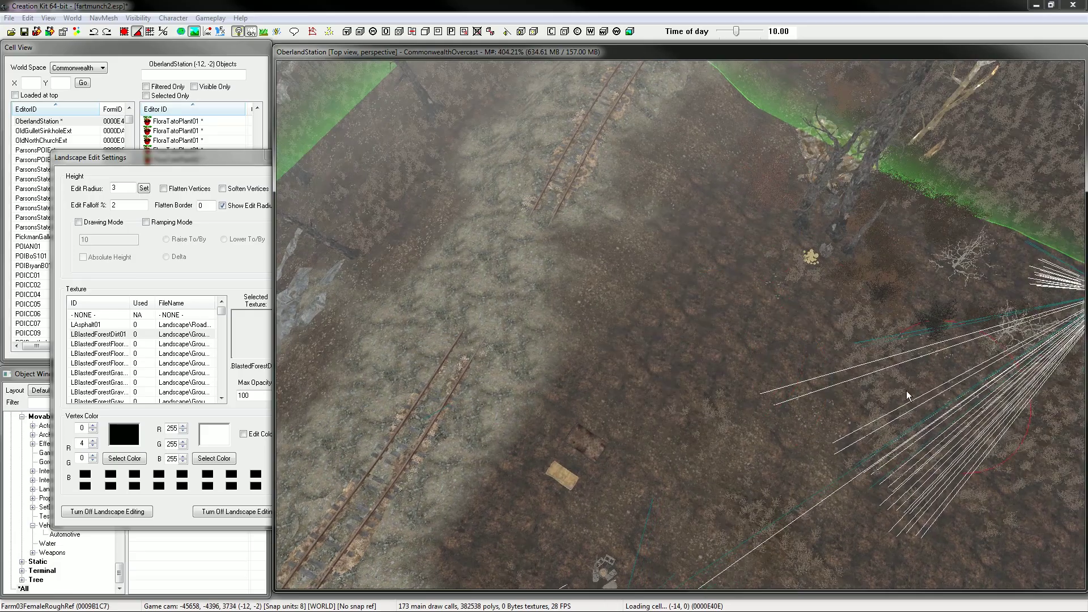
{"action": "middle_click_drag", "start_coordinate": [1015, 405], "coordinate": [700, 390], "text": "shift"}
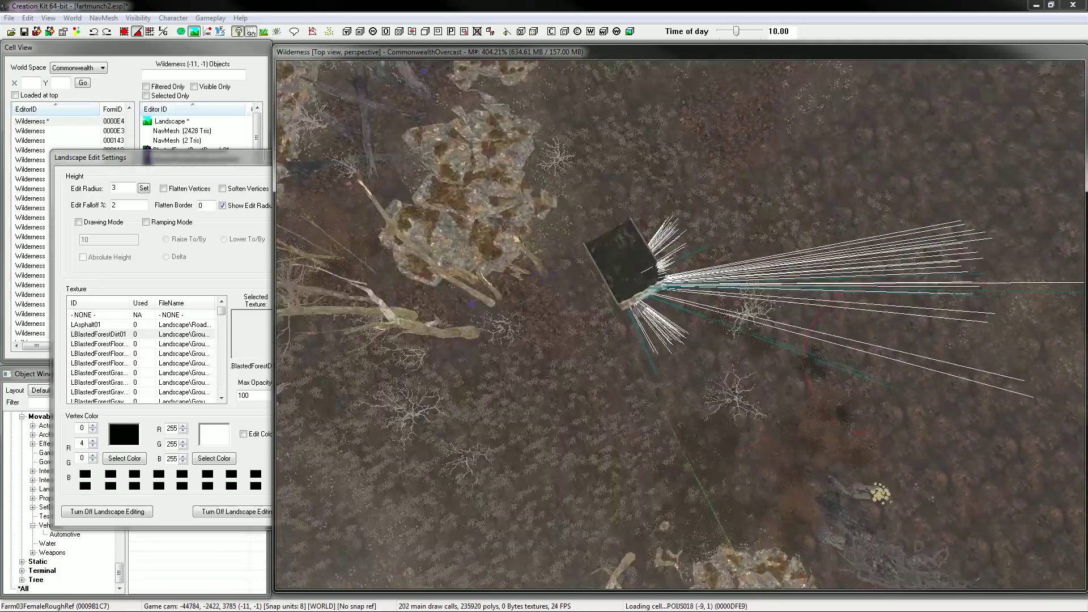
Extend the LBlastedForestDirt01 ground beyond the crop plot out to the green settlement border and its rocky corner
{"action": "middle_click_drag", "start_coordinate": [754, 222], "coordinate": [567, 243]}
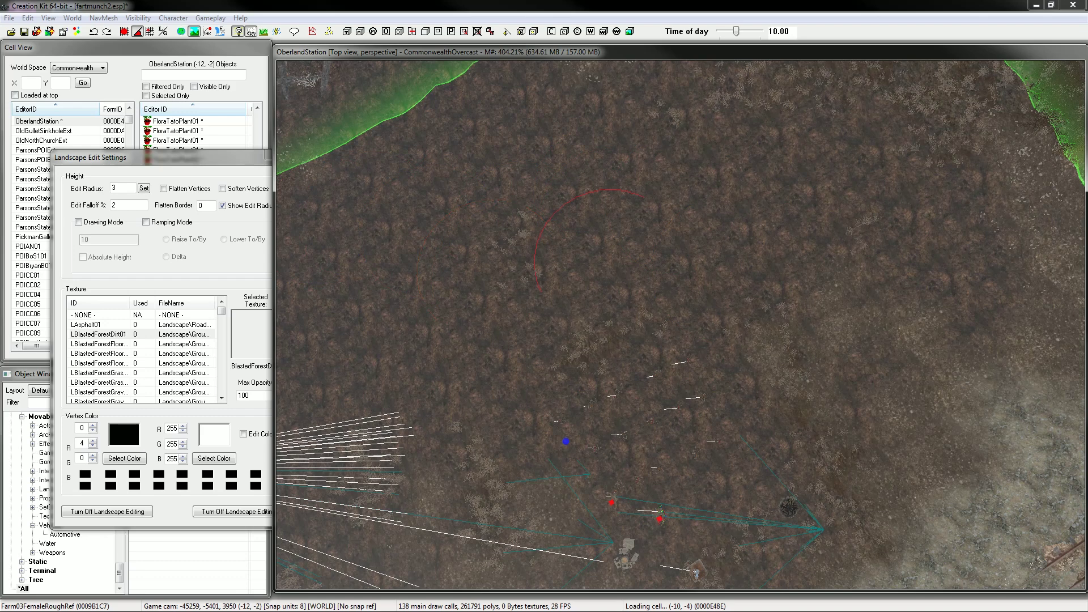
{"action": "middle_click_drag", "start_coordinate": [751, 326], "coordinate": [852, 355], "text": "shift"}
{"action": "mouse_move", "coordinate": [391, 414]}
{"action": "middle_mouse_down"}
{"action": "mouse_move", "coordinate": [524, 354]}
{"action": "mouse_move", "coordinate": [511, 332]}
{"action": "middle_mouse_up"}
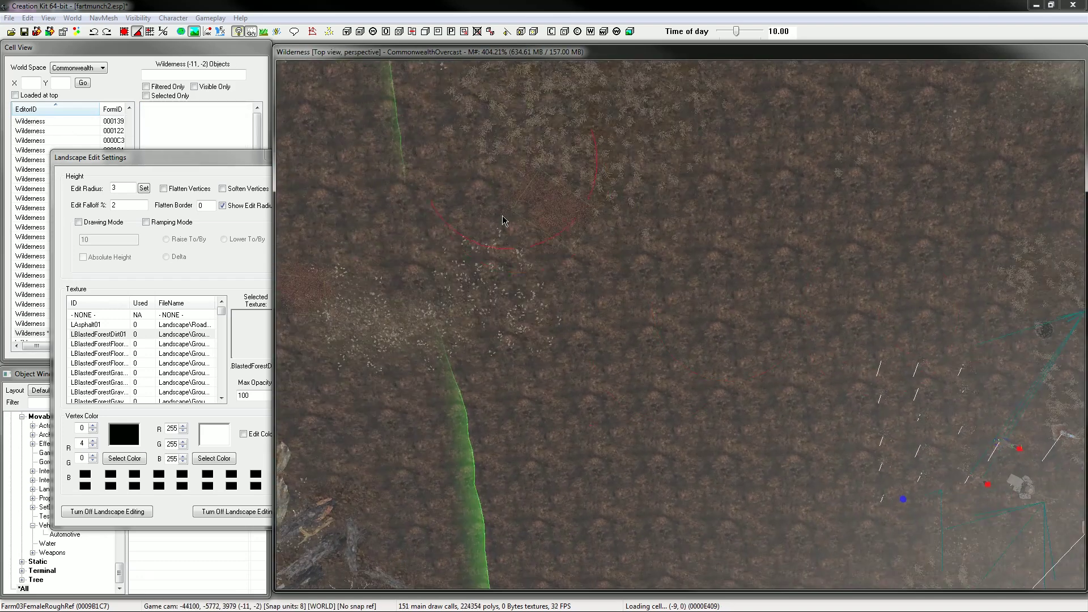
{"action": "middle_click_drag", "start_coordinate": [472, 181], "coordinate": [508, 334], "text": "shift"}
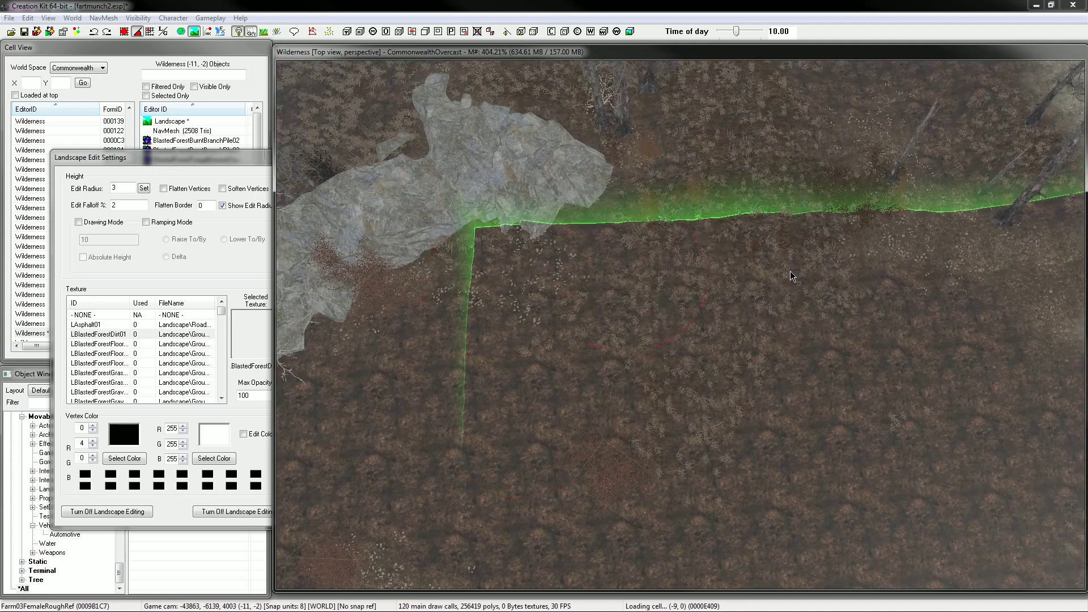
{"action": "middle_click_drag", "start_coordinate": [792, 275], "coordinate": [363, 340], "text": "shift"}
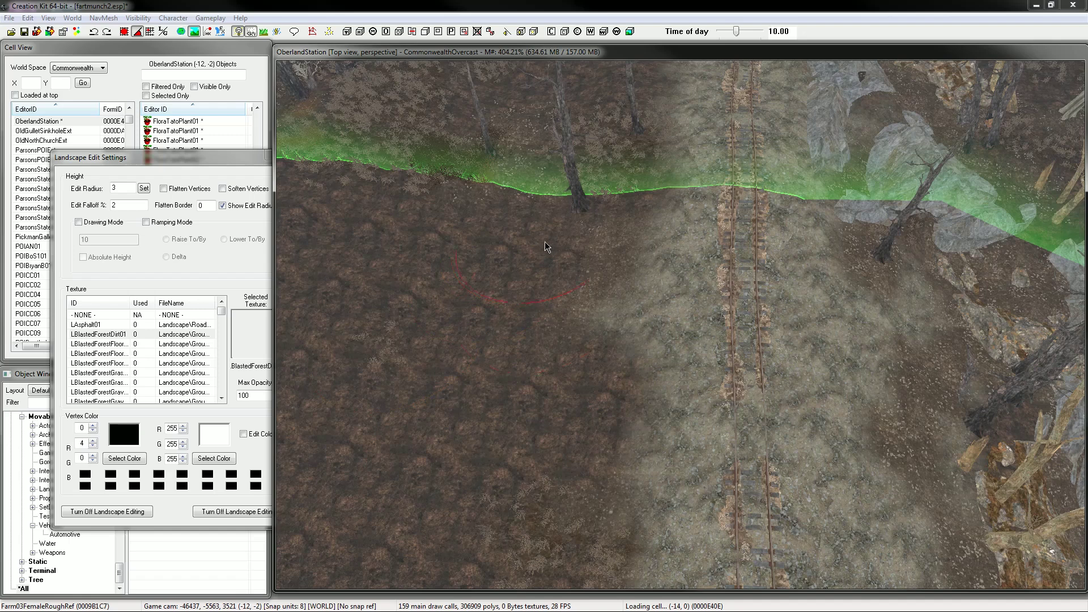
Paint the ground on the far side of the railway embankment, around the rocks and fallen trees, with LBlastedForestDirt01
{"action": "mouse_move", "coordinate": [544, 247]}
{"action": "right_mouse_down"}
{"action": "mouse_move", "coordinate": [563, 315]}
{"action": "mouse_move", "coordinate": [587, 257]}
{"action": "right_mouse_up"}
{"action": "middle_click_drag", "start_coordinate": [586, 261], "coordinate": [436, 249]}
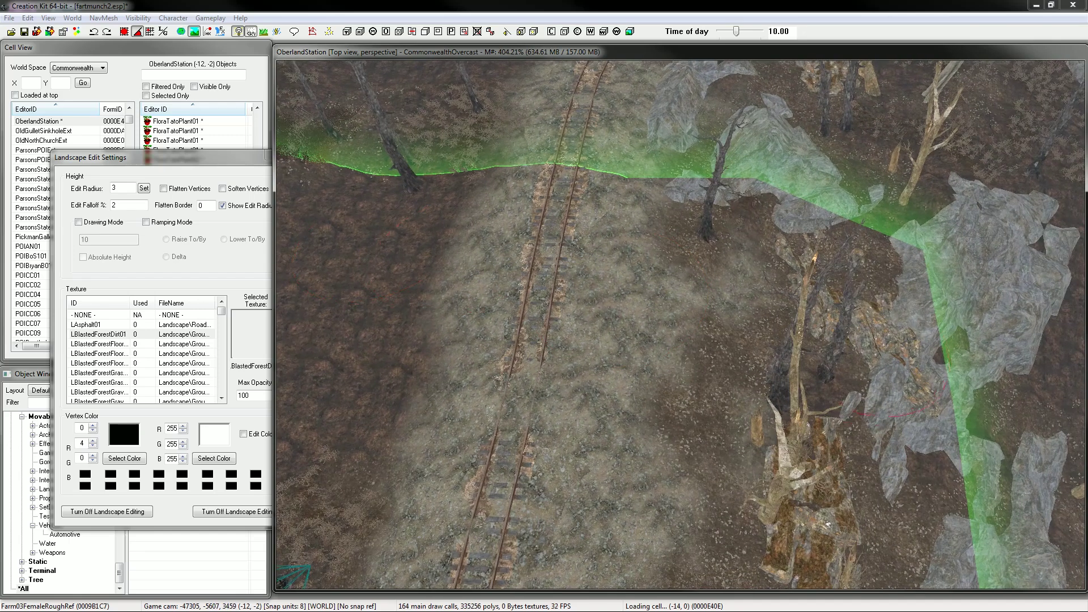
{"action": "mouse_move", "coordinate": [756, 416]}
{"action": "right_mouse_down"}
{"action": "mouse_move", "coordinate": [746, 285]}
{"action": "mouse_move", "coordinate": [798, 243]}
{"action": "mouse_move", "coordinate": [880, 473]}
{"action": "right_mouse_up"}
{"action": "middle_click_drag", "start_coordinate": [880, 473], "coordinate": [867, 396]}
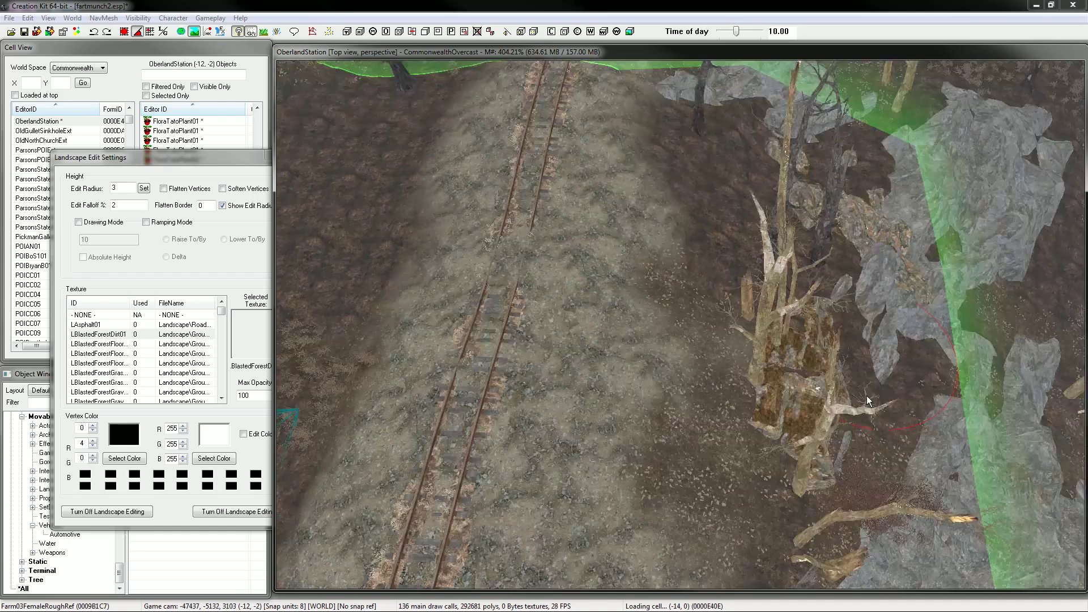
{"action": "scroll", "coordinate": [867, 400], "scroll_direction": "up", "scroll_amount": 2}
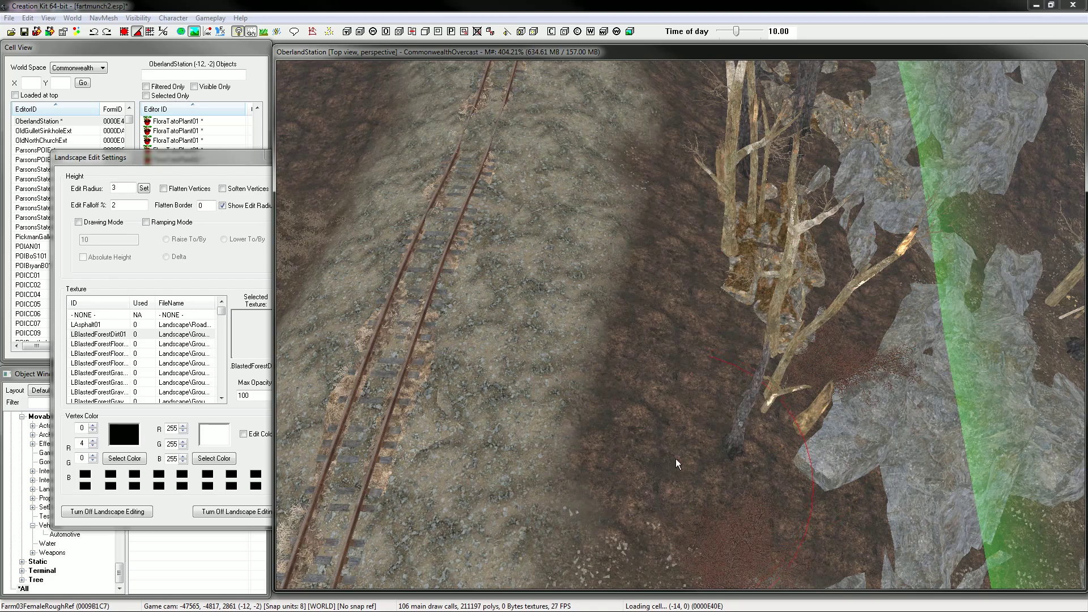
{"action": "middle_click_drag", "start_coordinate": [675, 457], "coordinate": [465, 422], "text": "shift"}
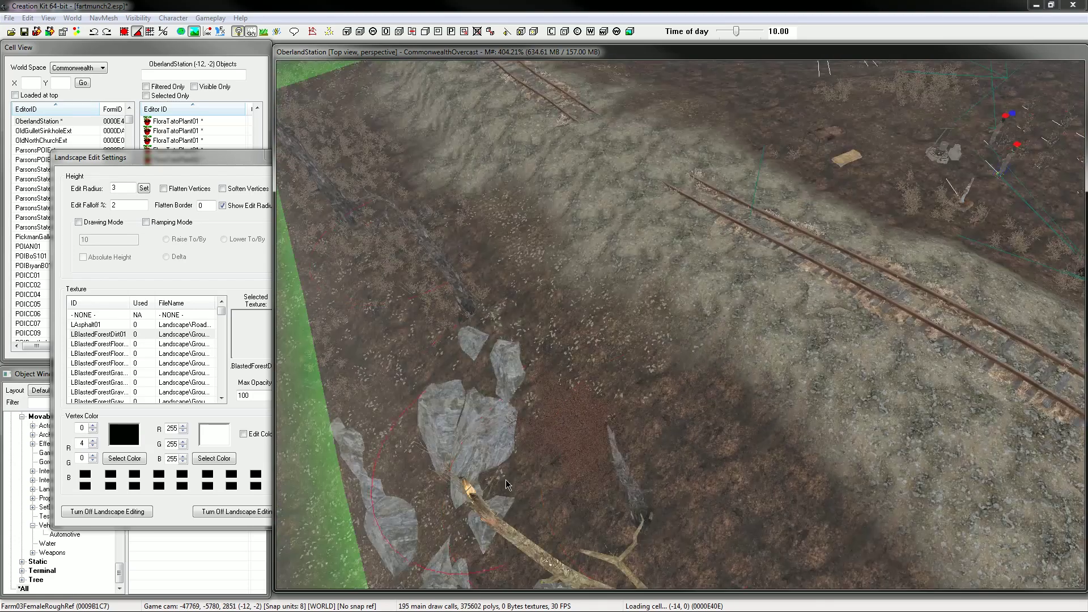
{"action": "middle_click_drag", "start_coordinate": [358, 265], "coordinate": [469, 438]}
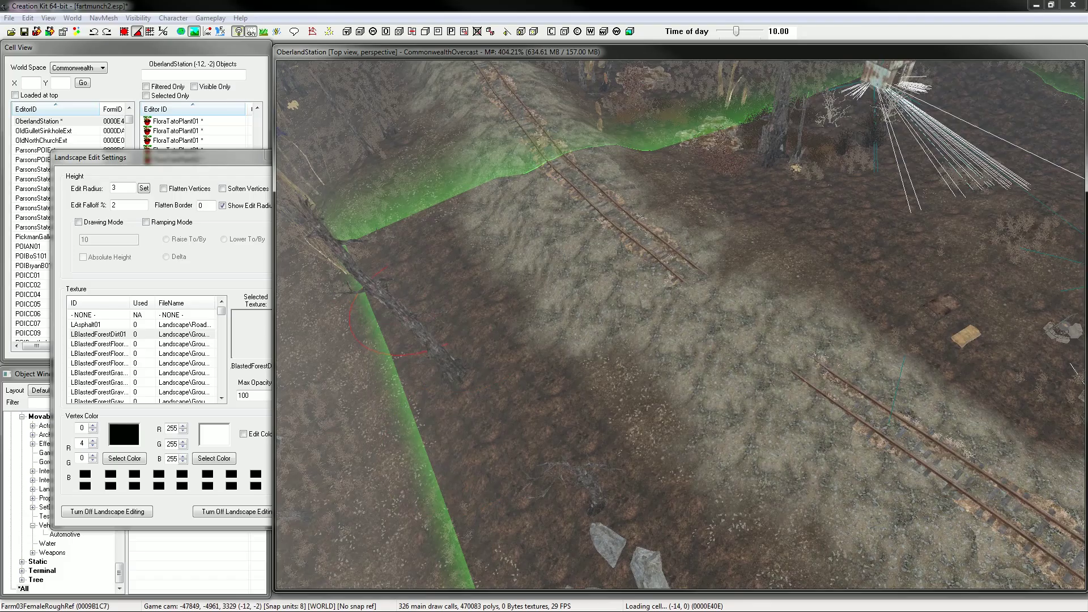
{"action": "right_click_drag", "start_coordinate": [418, 291], "coordinate": [700, 524]}
Fill the remaining ground around the crop plot and toward the trees beside the shed with LBlastedForestDirt01
{"action": "mouse_move", "coordinate": [700, 544]}
{"action": "middle_mouse_down"}
{"action": "mouse_move", "coordinate": [544, 340]}
{"action": "mouse_move", "coordinate": [499, 309]}
{"action": "mouse_move", "coordinate": [340, 334]}
{"action": "mouse_move", "coordinate": [385, 385]}
{"action": "mouse_move", "coordinate": [448, 371]}
{"action": "middle_mouse_up"}
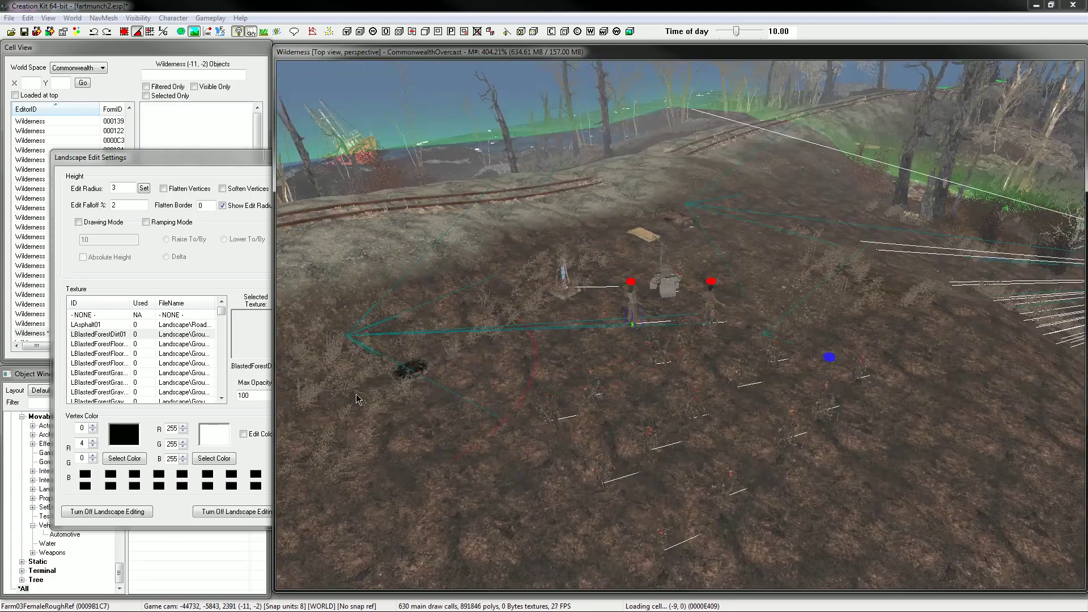
{"action": "middle_click_drag", "start_coordinate": [838, 272], "coordinate": [827, 358], "text": "shift"}
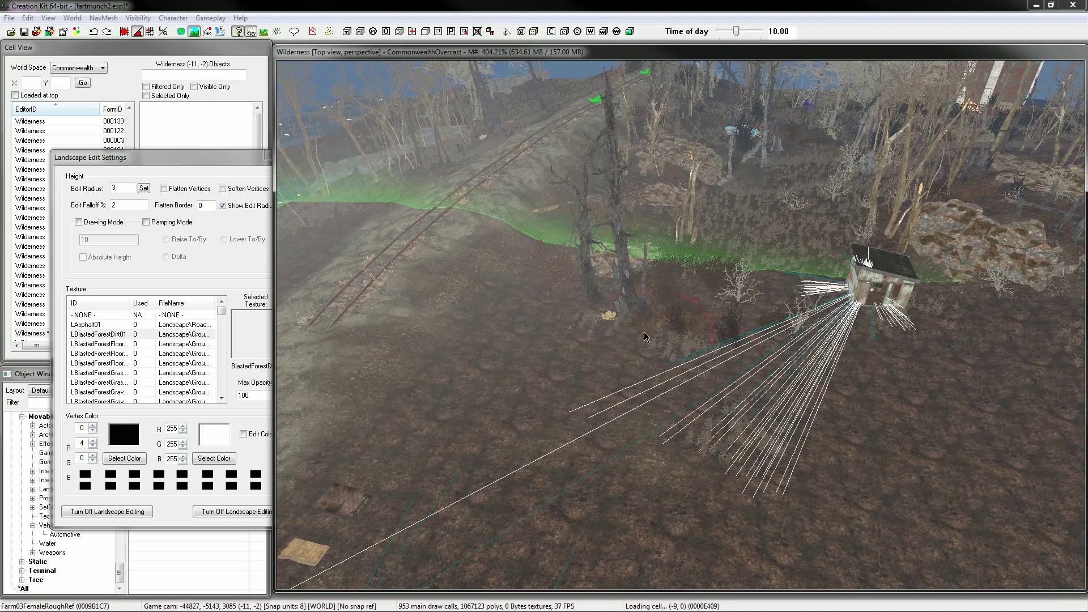
{"action": "middle_click_drag", "start_coordinate": [698, 449], "coordinate": [797, 287], "text": "shift"}
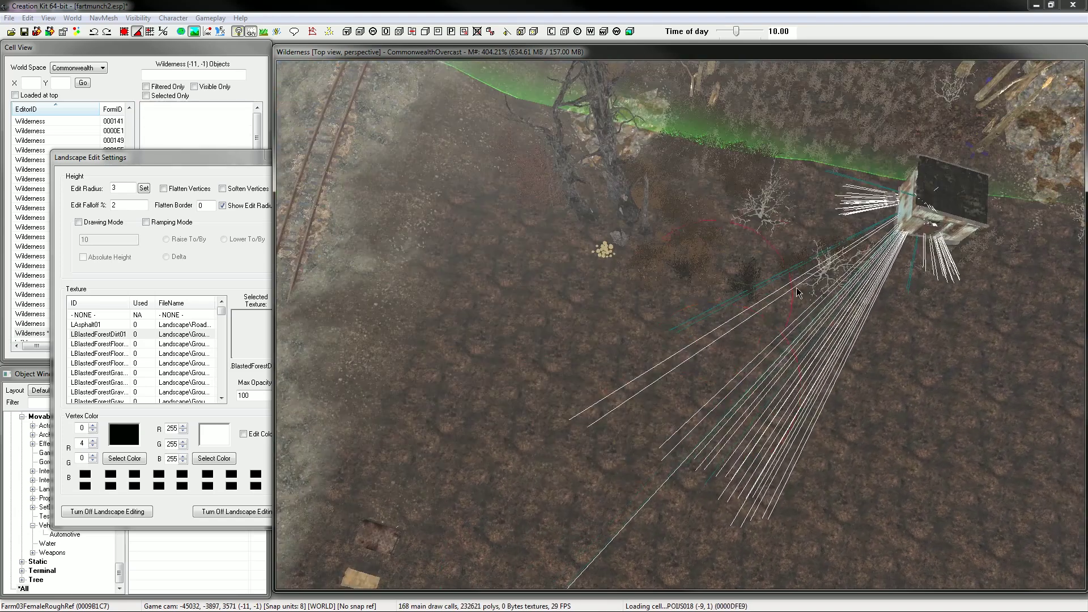
{"action": "middle_click_drag", "start_coordinate": [551, 192], "coordinate": [652, 191], "text": "shift"}
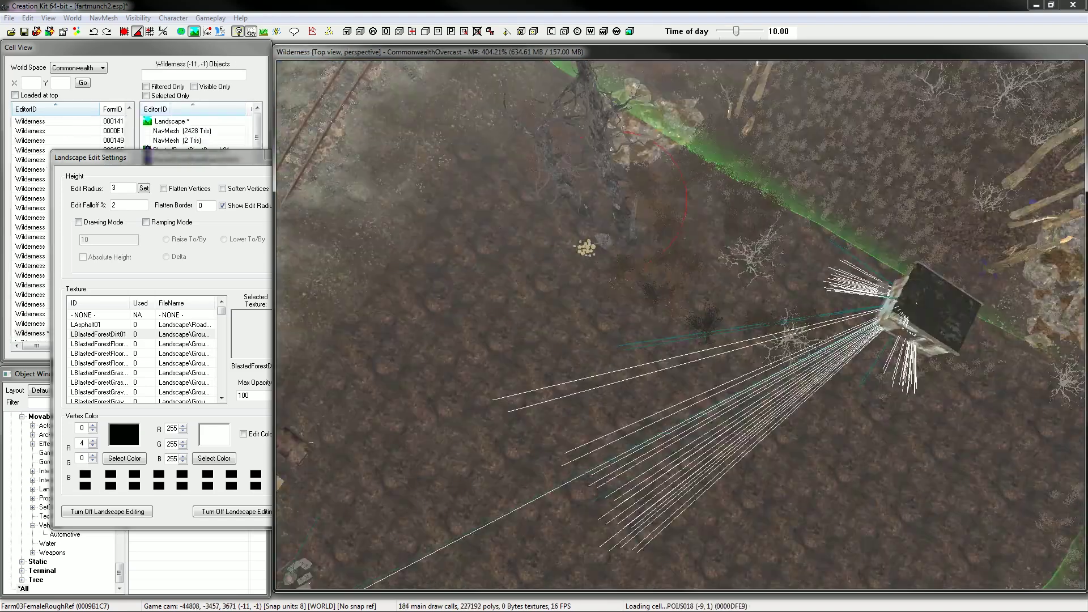
Leave landscape editing and hide the green settlement border running behind the dead tree and the shed
{"action": "key", "text": "h"}
{"action": "left_click", "coordinate": [592, 217]}
{"action": "middle_click_drag", "start_coordinate": [593, 216], "coordinate": [612, 222], "text": "shift"}
{"action": "left_click_drag", "start_coordinate": [710, 164], "coordinate": [472, 91]}
{"action": "key", "text": "Delete"}
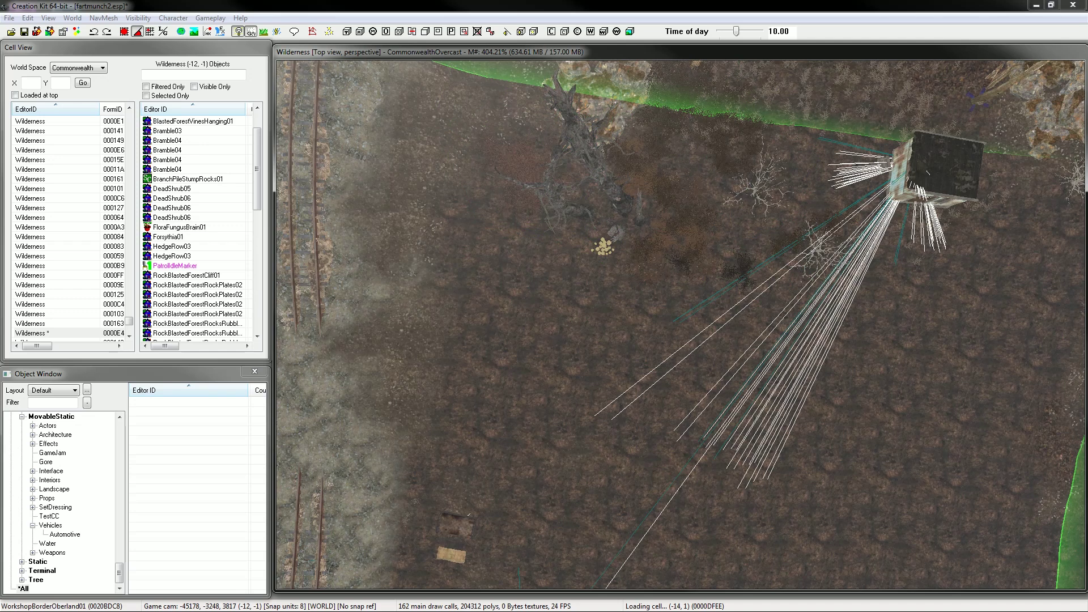
{"action": "key", "text": "Delete"}
{"action": "left_click", "coordinate": [688, 218]}
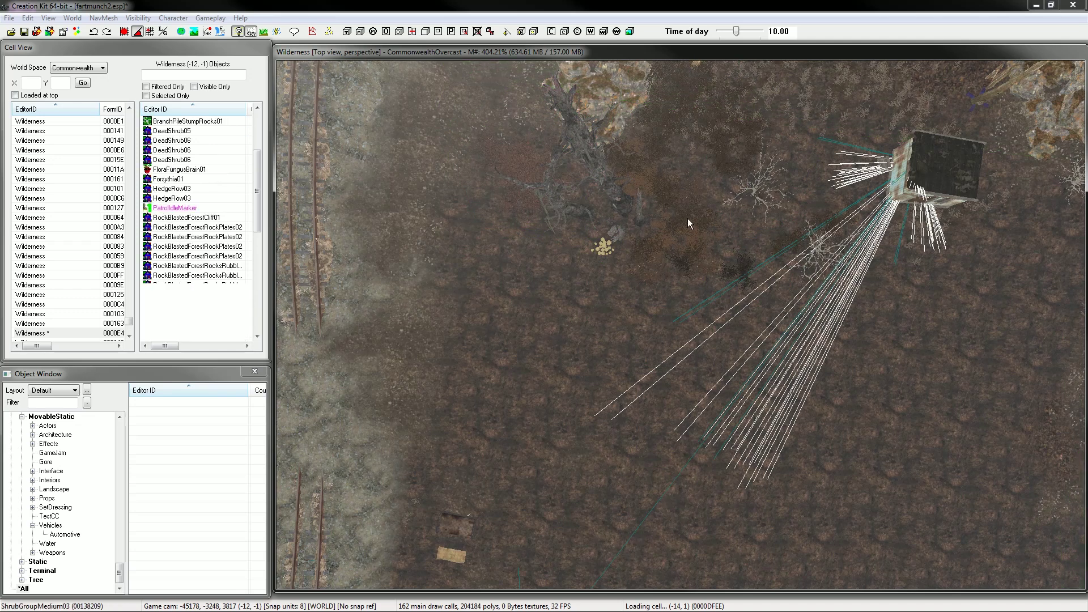
Delete the dead tree, rocks and undergrowth between the railway and the shed, including the hedge in front of the shed
{"action": "middle_click_drag", "start_coordinate": [688, 218], "coordinate": [742, 243], "text": "shift"}
{"action": "left_click_drag", "start_coordinate": [797, 276], "coordinate": [620, 170]}
{"action": "key", "text": "ctrl+z"}
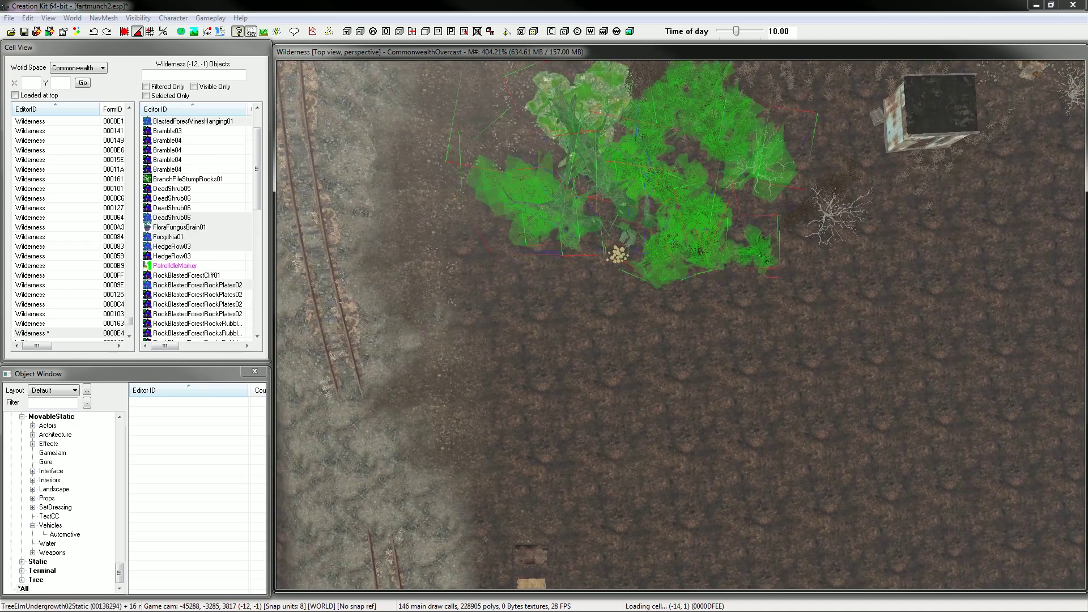
{"action": "key", "text": "Delete"}
{"action": "left_click_drag", "start_coordinate": [693, 110], "coordinate": [881, 286]}
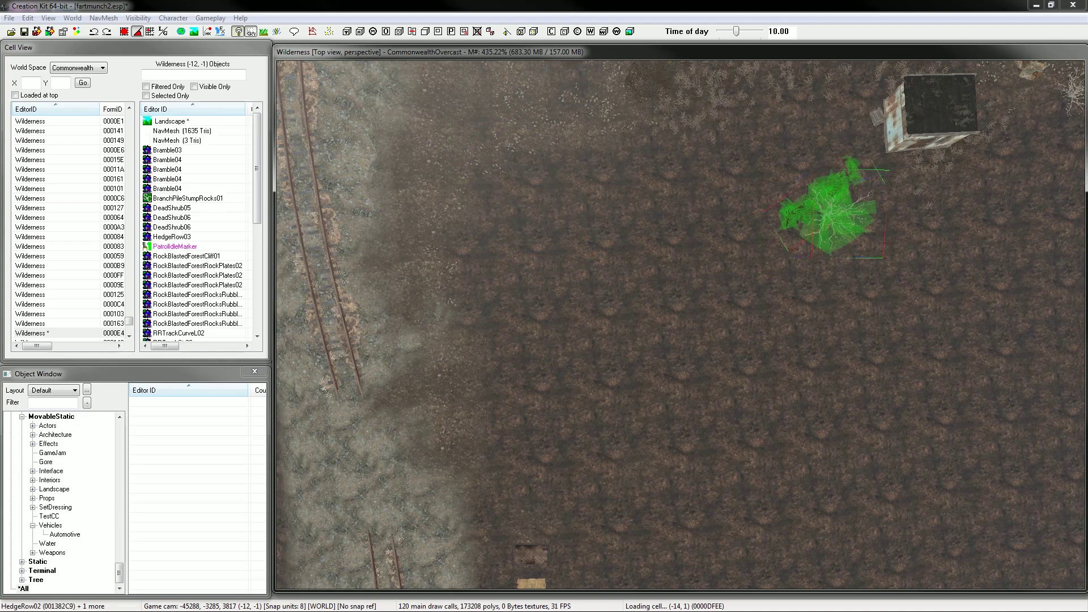
{"action": "key", "text": "Delete"}
Delete the two DeadShrub06 bushes from the hillside between the grey cliffs
{"action": "key", "text": "a"}
{"action": "key", "text": "a"}
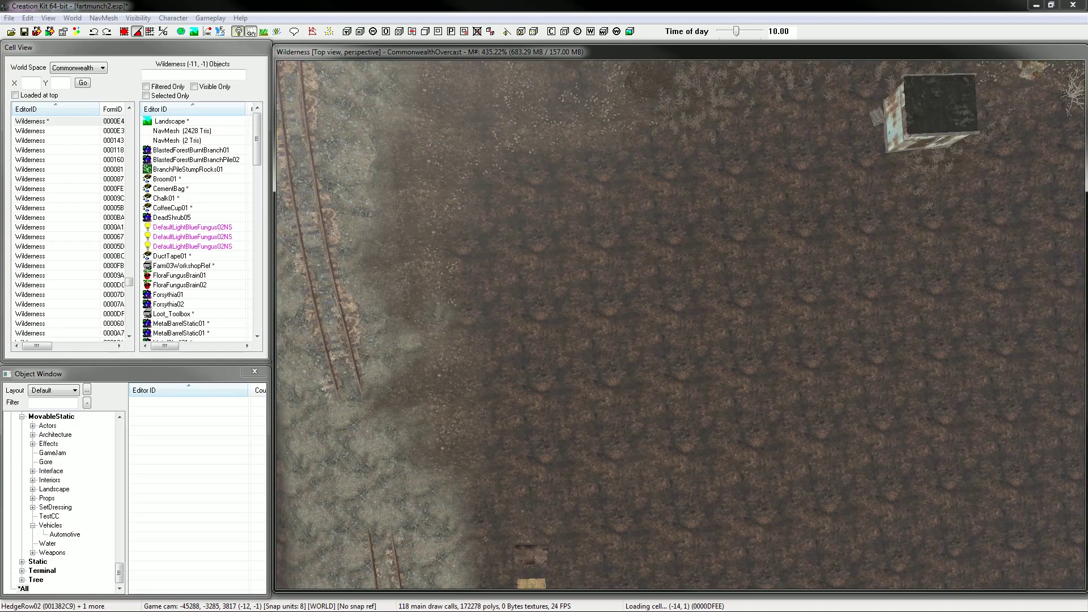
{"action": "middle_click_drag", "start_coordinate": [660, 93], "coordinate": [393, 142], "text": "shift"}
{"action": "middle_click_drag", "start_coordinate": [680, 340], "coordinate": [578, 249], "text": "shift"}
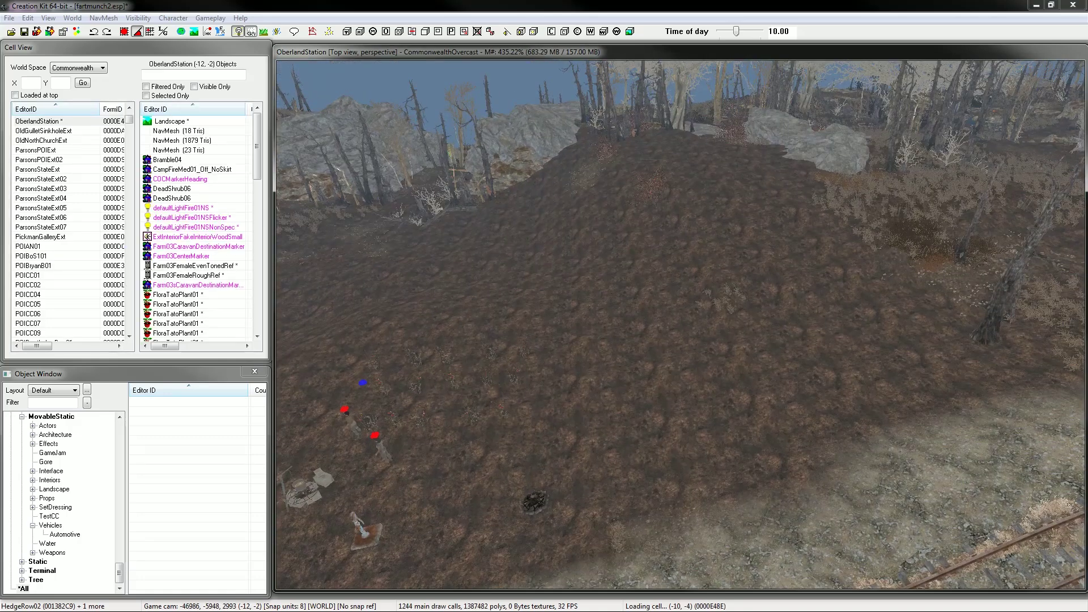
{"action": "key", "text": "Delete"}
{"action": "mouse_move", "coordinate": [700, 274]}
{"action": "middle_mouse_down", "text": "shift"}
{"action": "mouse_move", "coordinate": [708, 317]}
{"action": "mouse_move", "coordinate": [708, 232]}
{"action": "mouse_move", "coordinate": [708, 283]}
{"action": "middle_mouse_up", "text": "shift"}
{"action": "key", "text": "h"}
{"action": "key", "text": "h"}
{"action": "scroll", "coordinate": [708, 247], "scroll_direction": "up", "scroll_amount": 4}
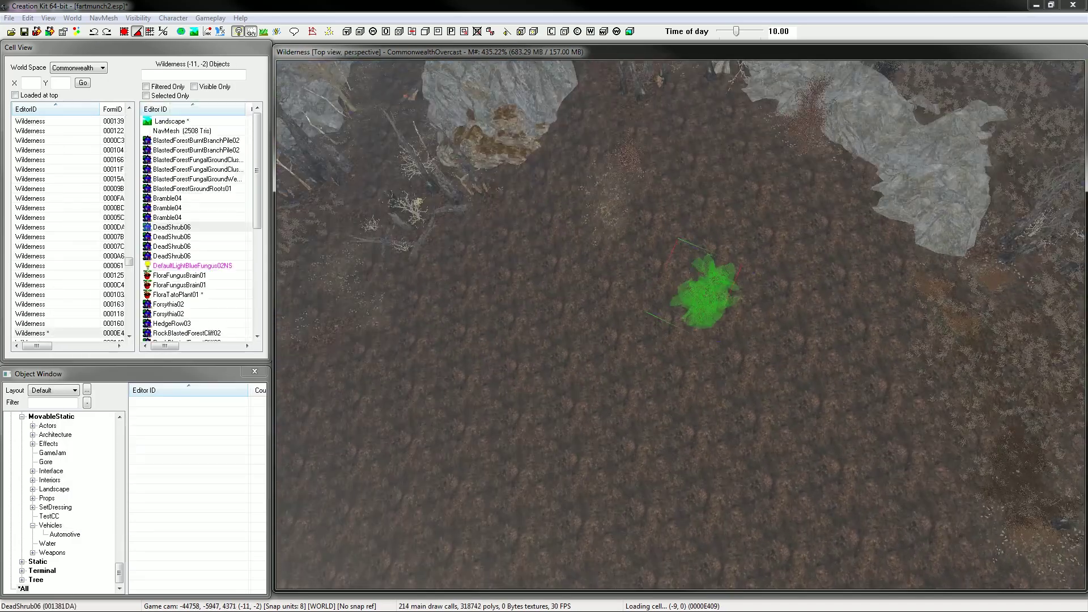
{"action": "key", "text": "Delete"}
{"action": "left_click", "coordinate": [627, 152]}
{"action": "key", "text": "Delete"}
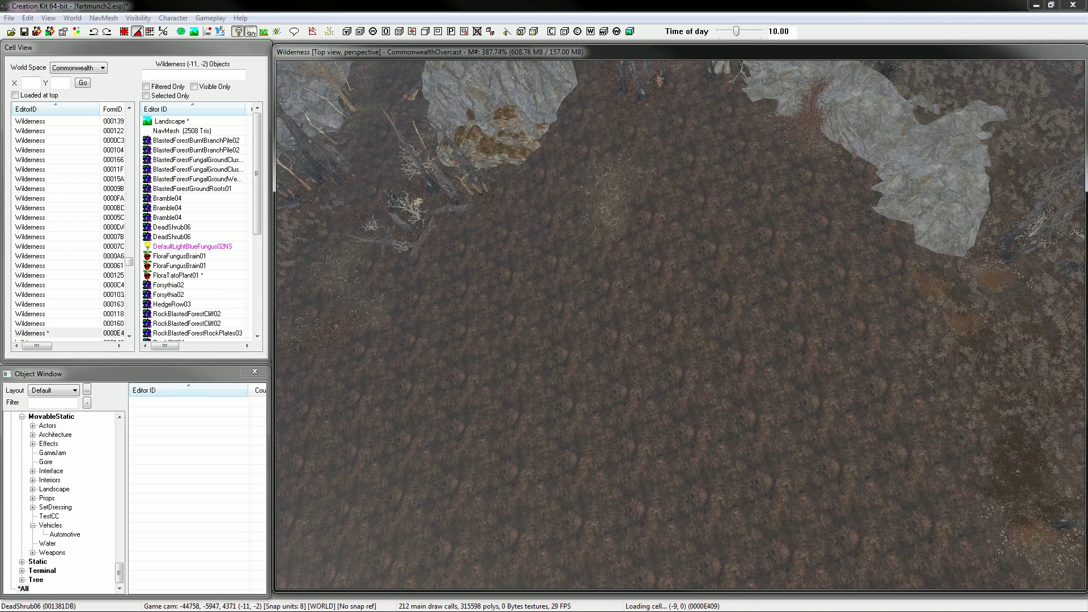
Touch up the pale ground patches on the hillside between the cliffs with LBlastedForestDirt01, then leave landscape editing
{"action": "key", "text": "h"}
{"action": "key", "text": "h"}
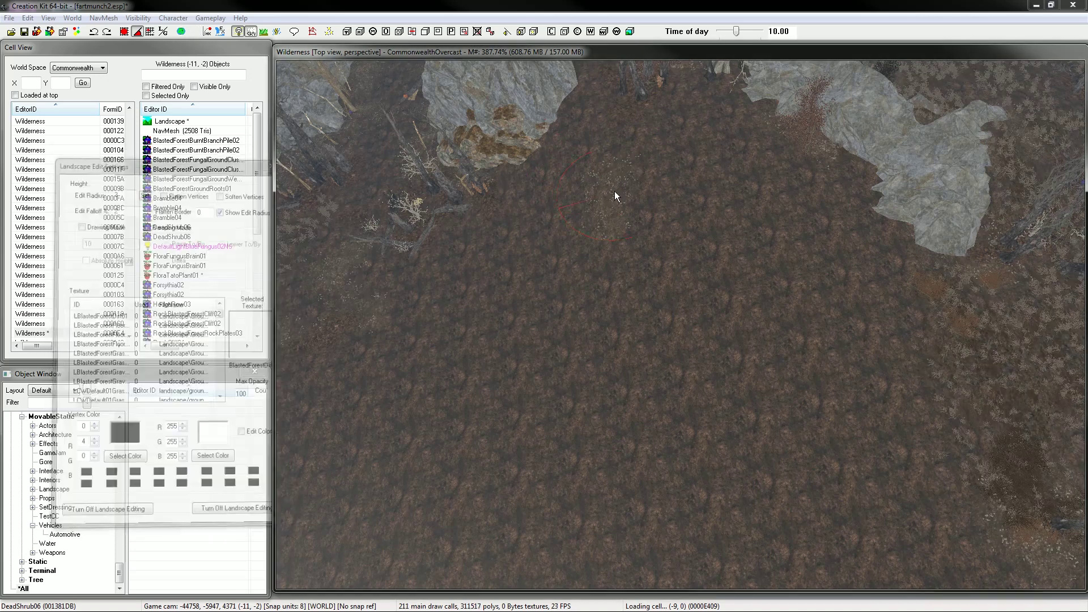
{"action": "middle_click_drag", "start_coordinate": [615, 192], "coordinate": [593, 206], "text": "shift"}
{"action": "key", "text": "h"}
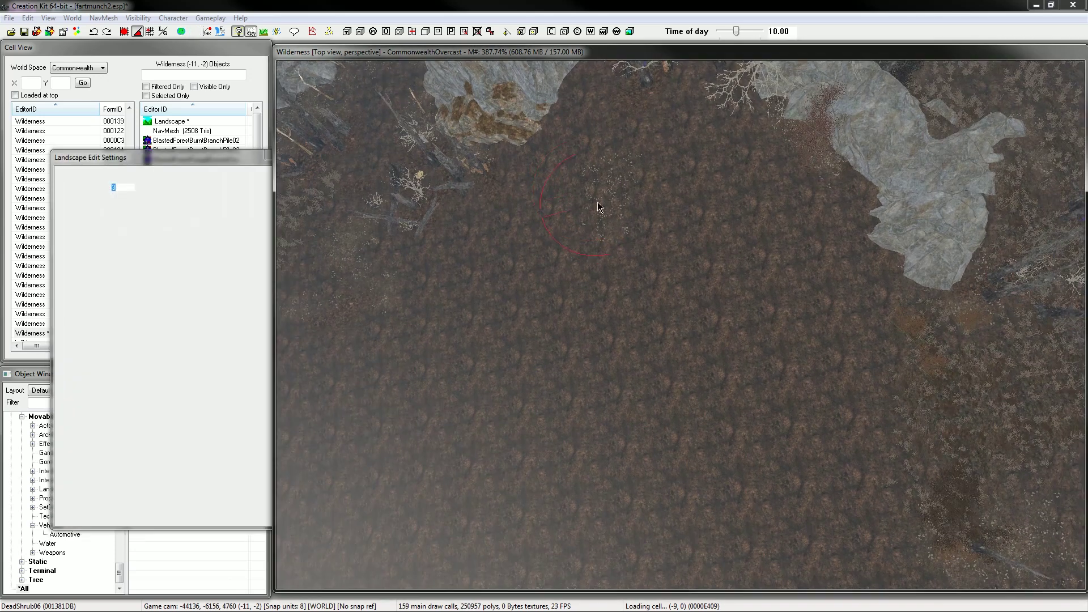
{"action": "key", "text": "h"}
{"action": "scroll", "coordinate": [597, 202], "scroll_direction": "up", "scroll_amount": 2}
Show the settlement border again and review the repainted Oberland Station ground from beyond its edge
{"action": "middle_click_drag", "start_coordinate": [597, 202], "coordinate": [718, 293]}
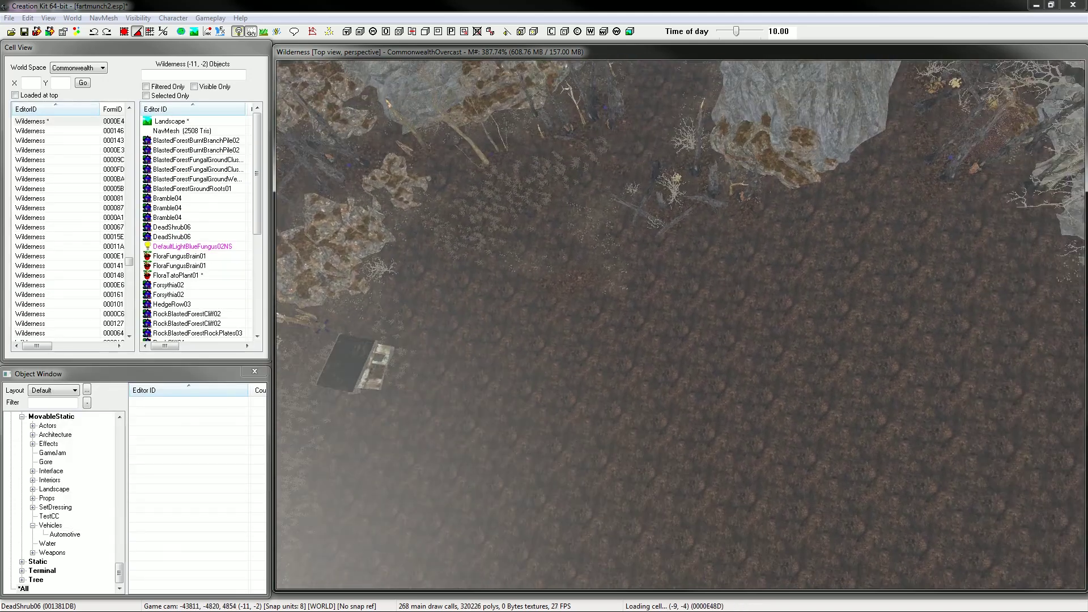
{"action": "key", "text": "b"}
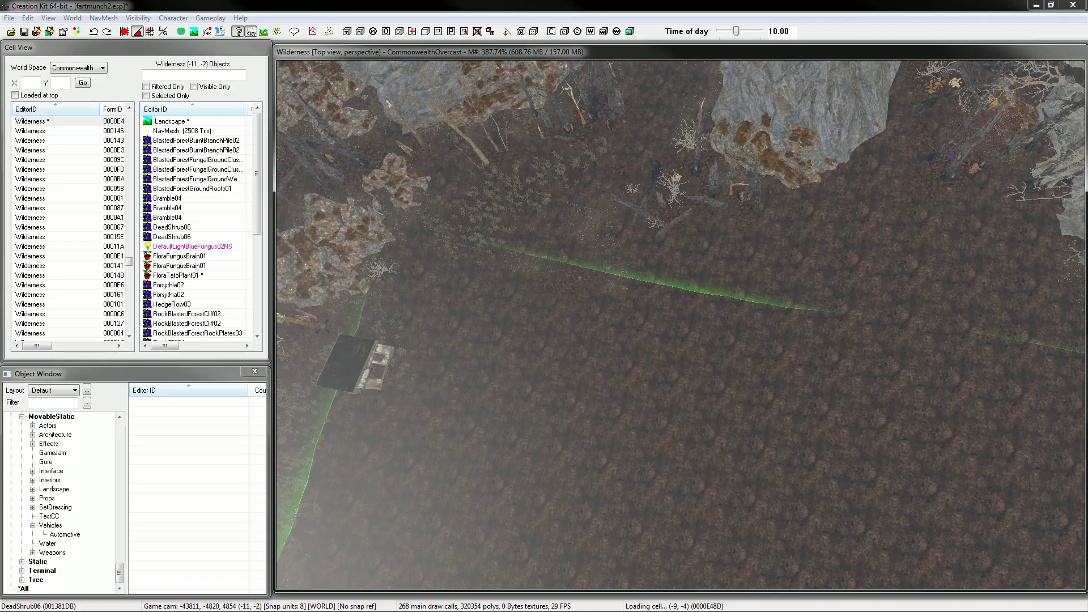
{"action": "middle_click_drag", "start_coordinate": [717, 294], "coordinate": [676, 227], "text": "shift"}
{"action": "scroll", "coordinate": [675, 226], "scroll_direction": "up", "scroll_amount": 3}
{"action": "scroll", "coordinate": [680, 325], "scroll_direction": "up", "scroll_amount": 2}
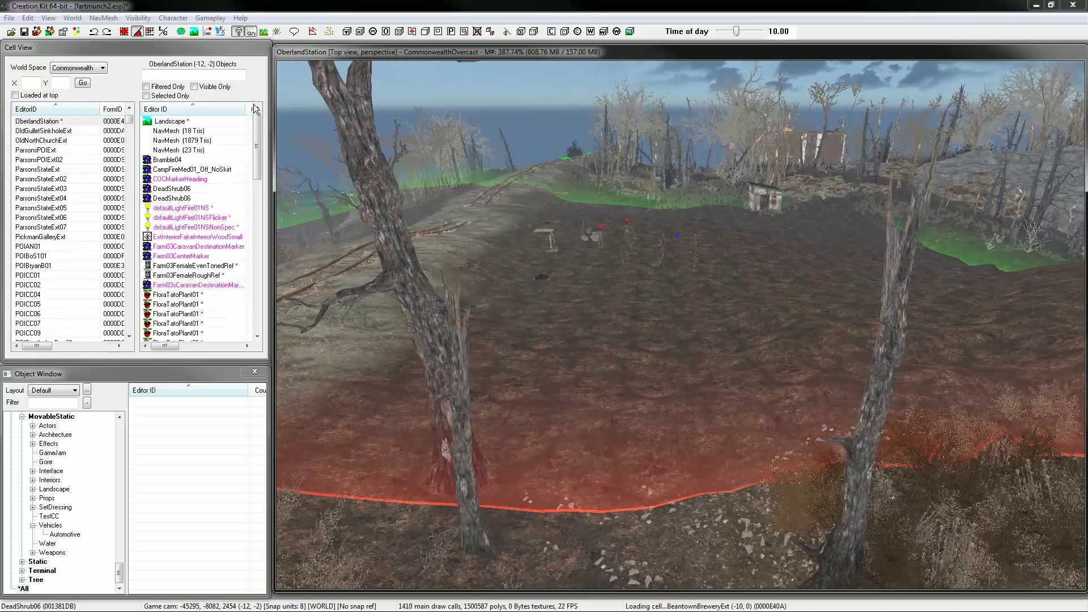
Save the fartmunch2 plugin and close the Creation Kit
{"action": "left_click", "coordinate": [26, 32]}
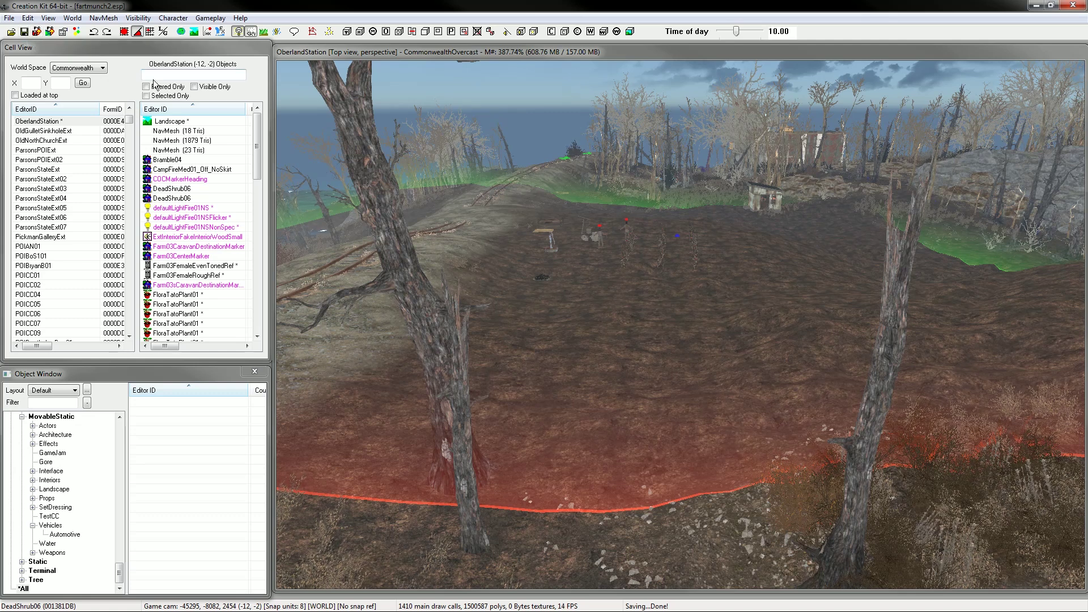
{"action": "left_click", "coordinate": [1074, 7]}
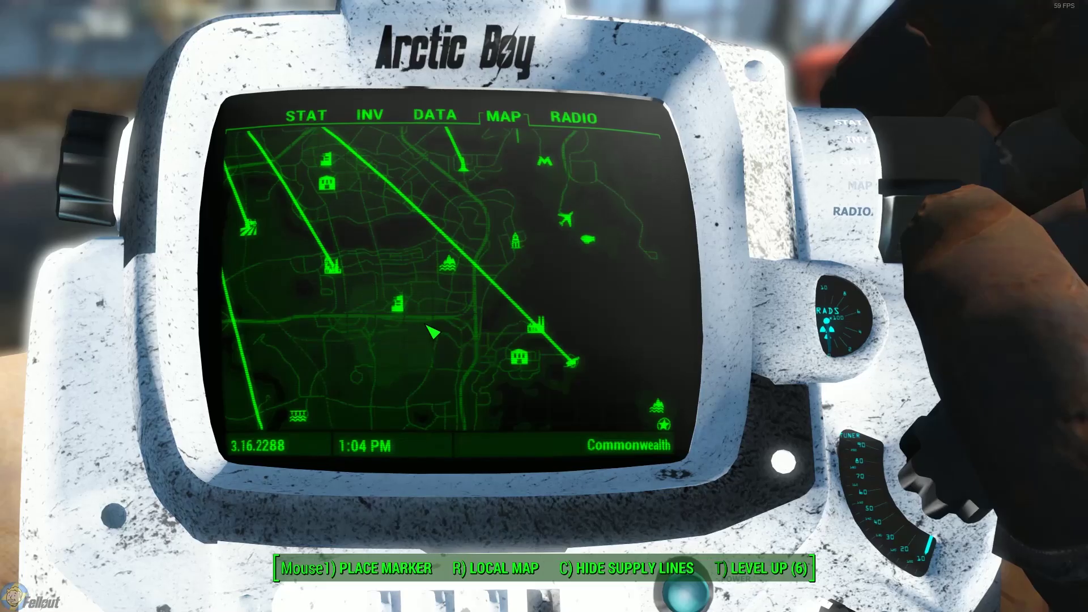
Switch to Fallout 4 and fast travel to Oberland Station from the Pip-Boy map
{"action": "left_click_drag", "start_coordinate": [310, 171], "coordinate": [400, 236]}
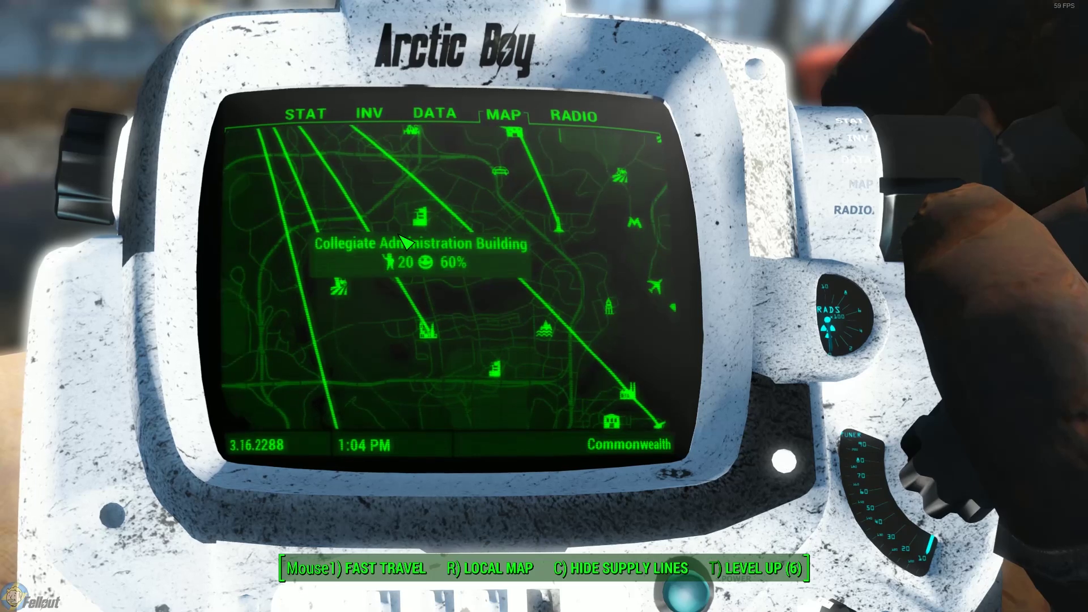
{"action": "left_click", "coordinate": [341, 290]}
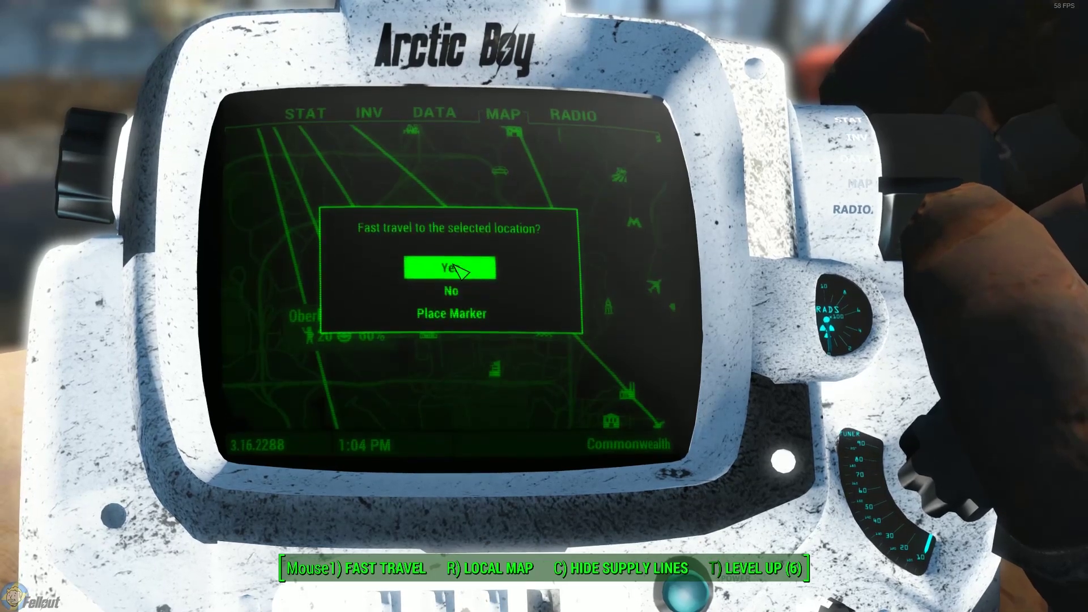
{"action": "left_click", "coordinate": [450, 269]}
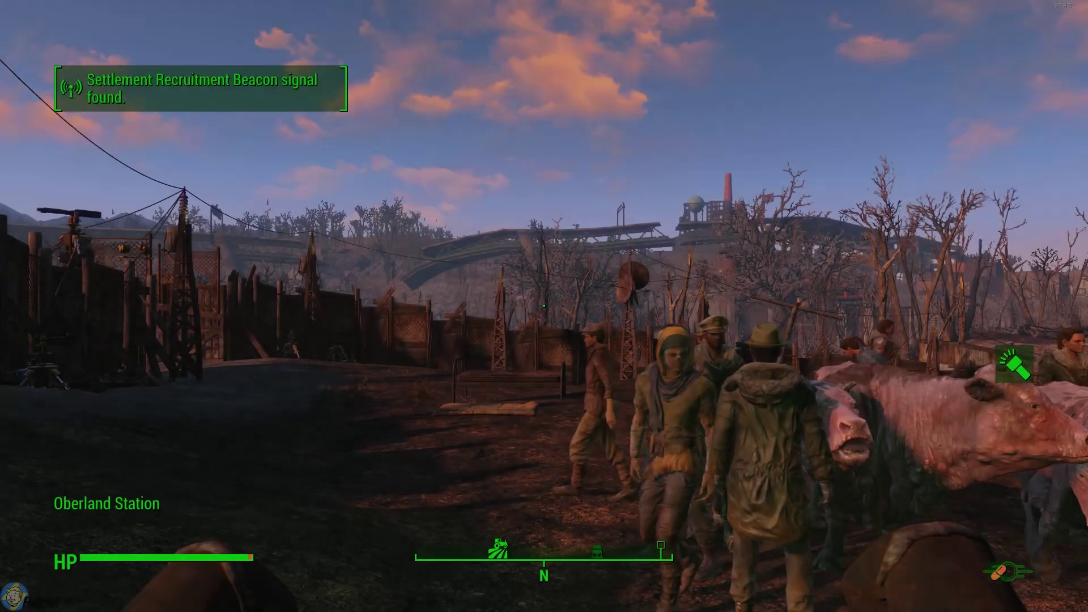
Walk through Oberland Station past the beds, crops and cattle to the perimeter gate, examining the ground and surroundings
{"action": "key", "text": "w"}
{"action": "key", "text": "shift+w"}
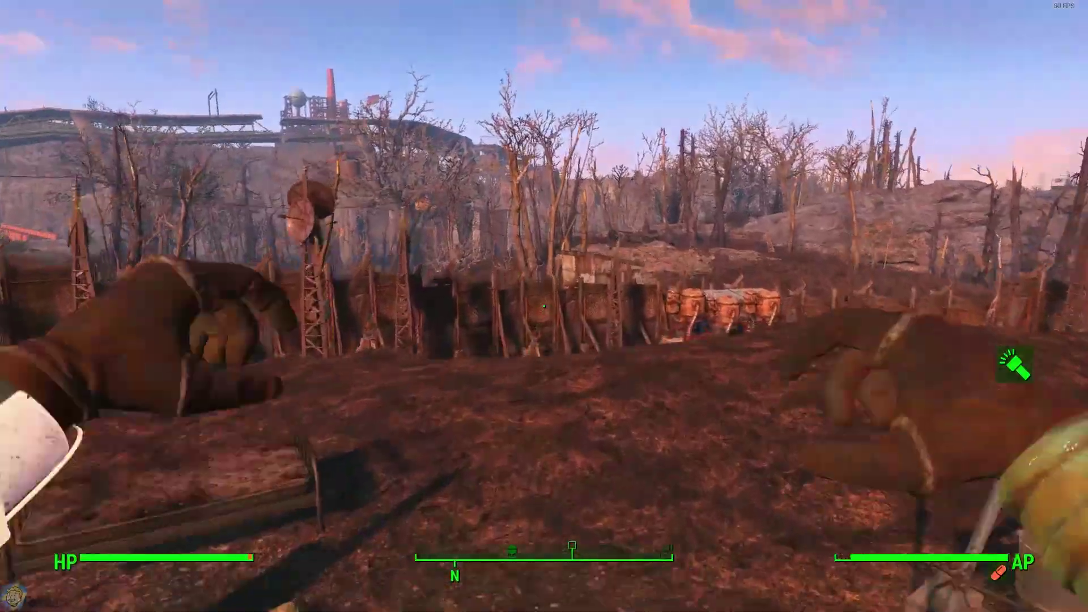
{"action": "key", "text": "d"}
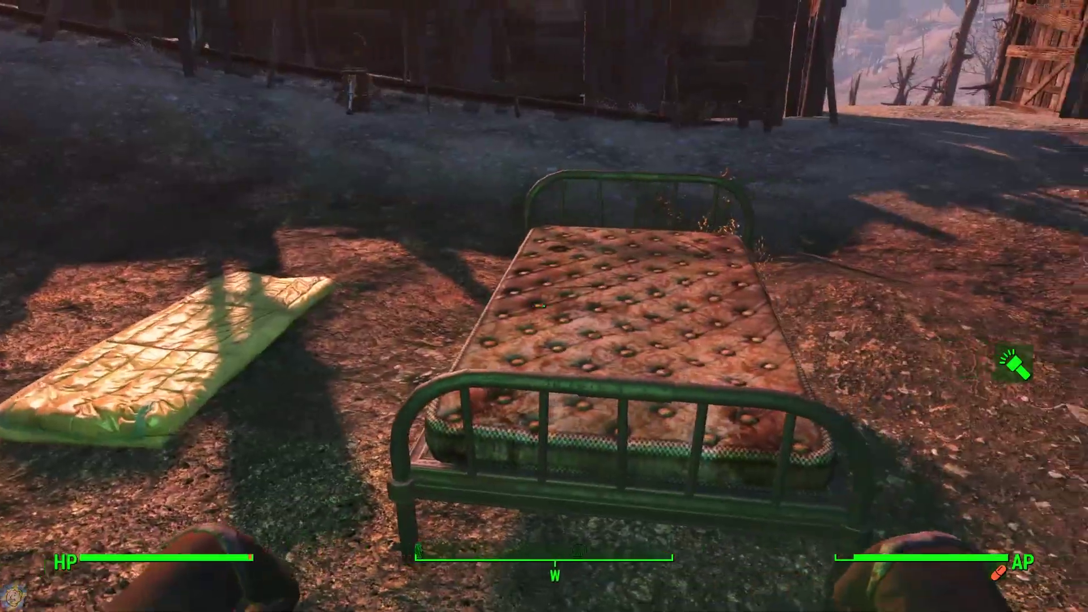
{"action": "key", "text": "w"}
{"action": "key", "text": "w"}
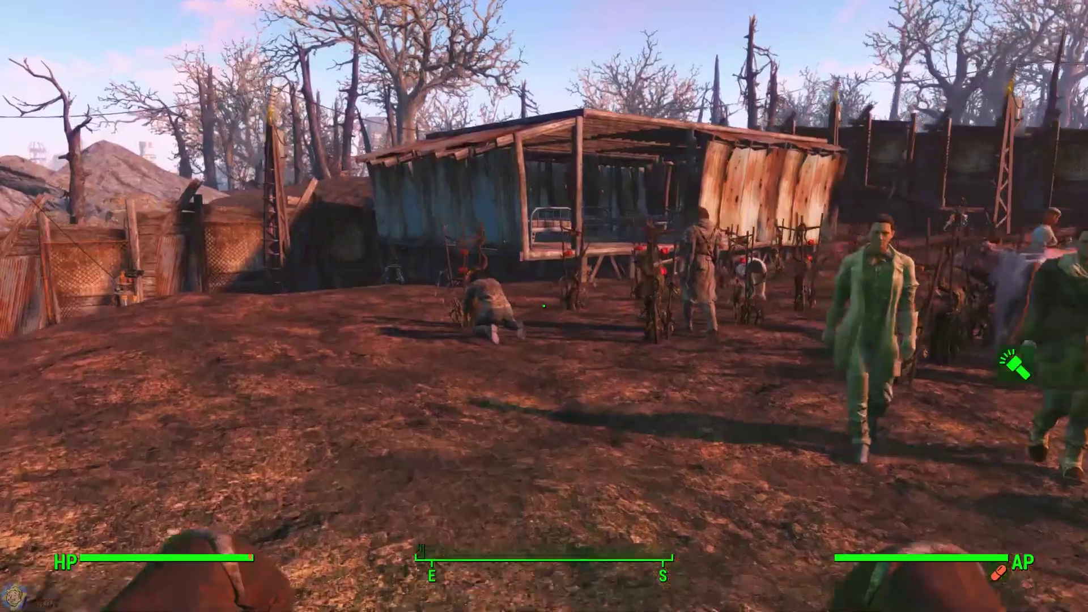
{"action": "key", "text": "space"}
{"action": "key", "text": "w"}
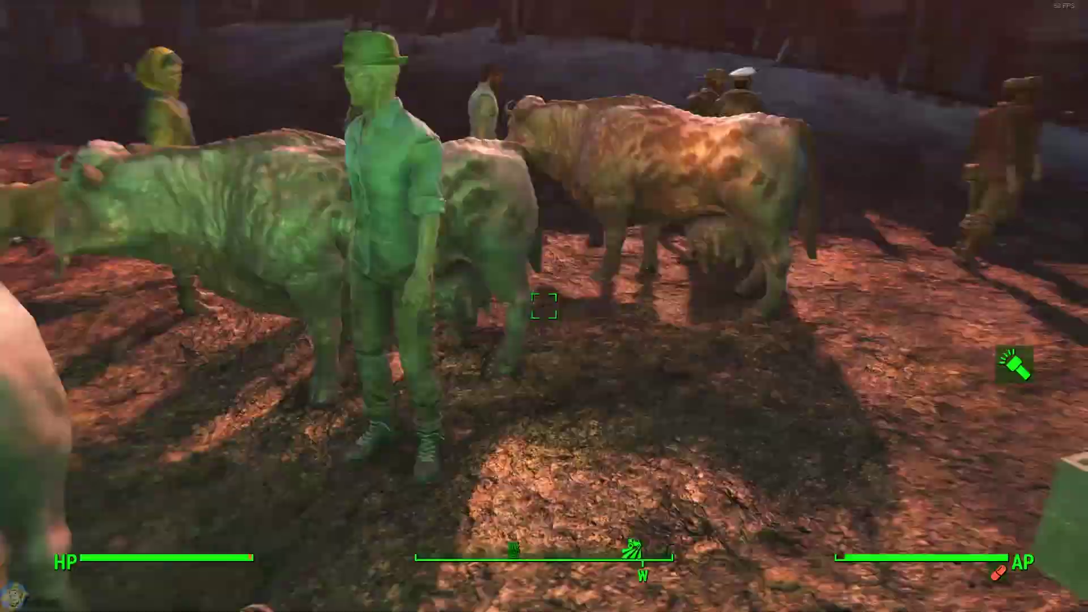
{"action": "key", "text": "w"}
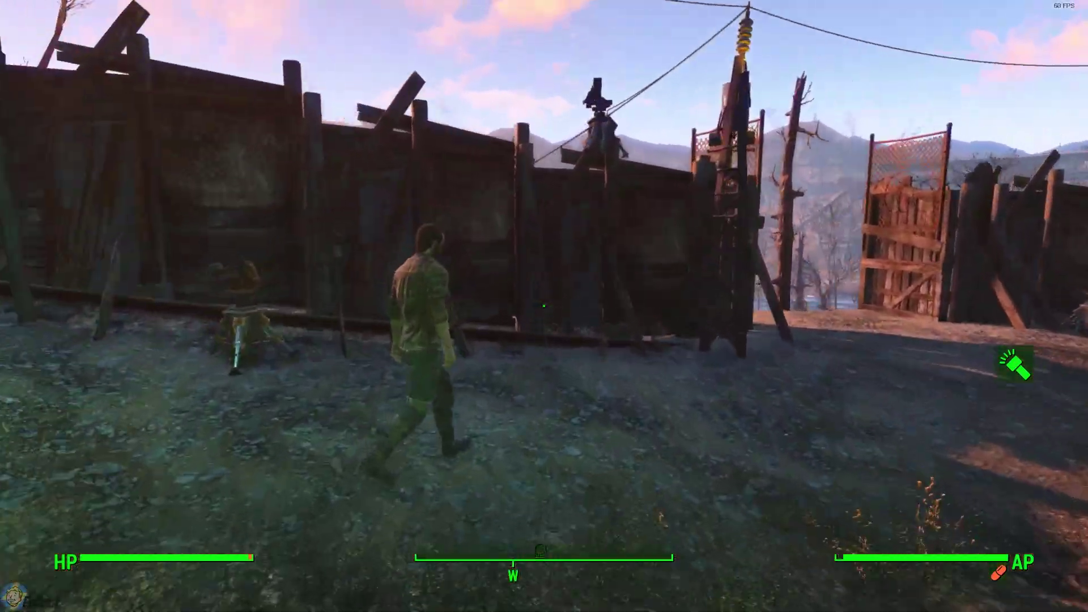
{"action": "key", "text": "w"}
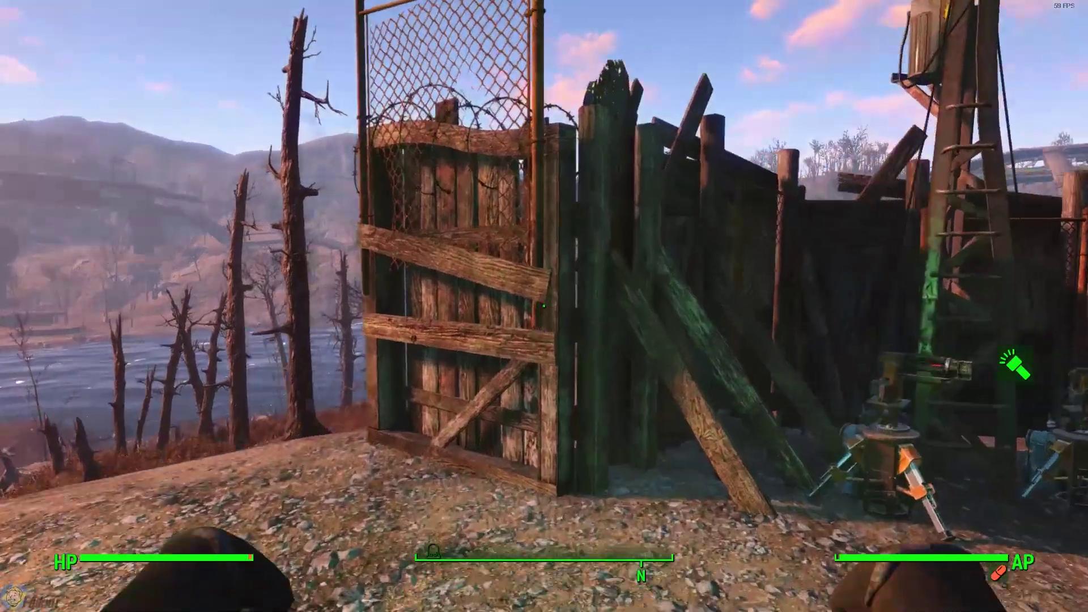
{"action": "key", "text": "w"}
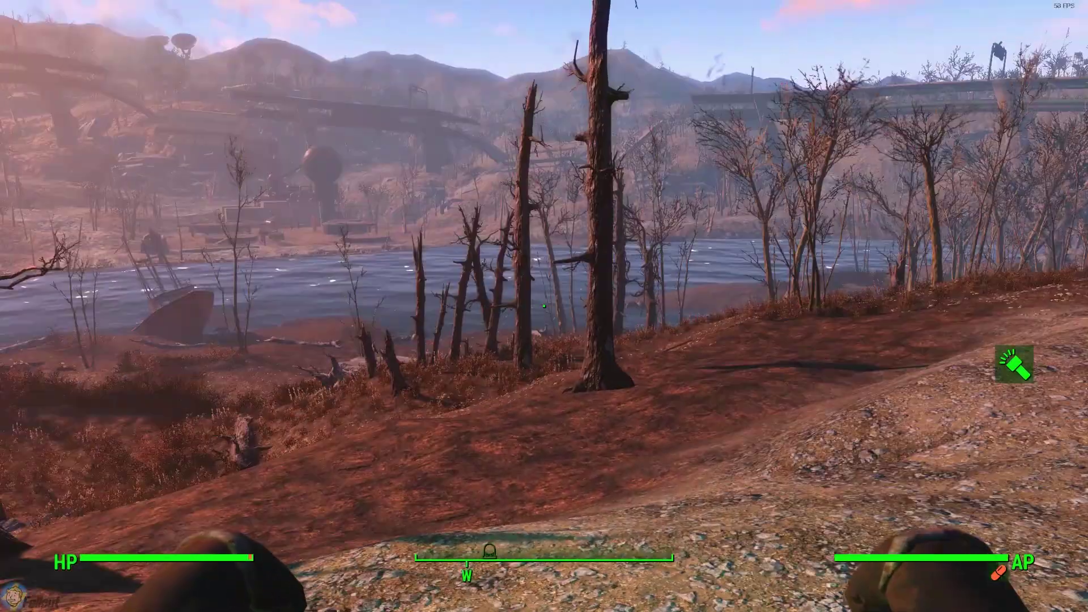
Open workshop mode, examine the settlement border along the railway and near the shed, and exit without building the bed
{"action": "key", "text": "v"}
{"action": "key", "text": "w"}
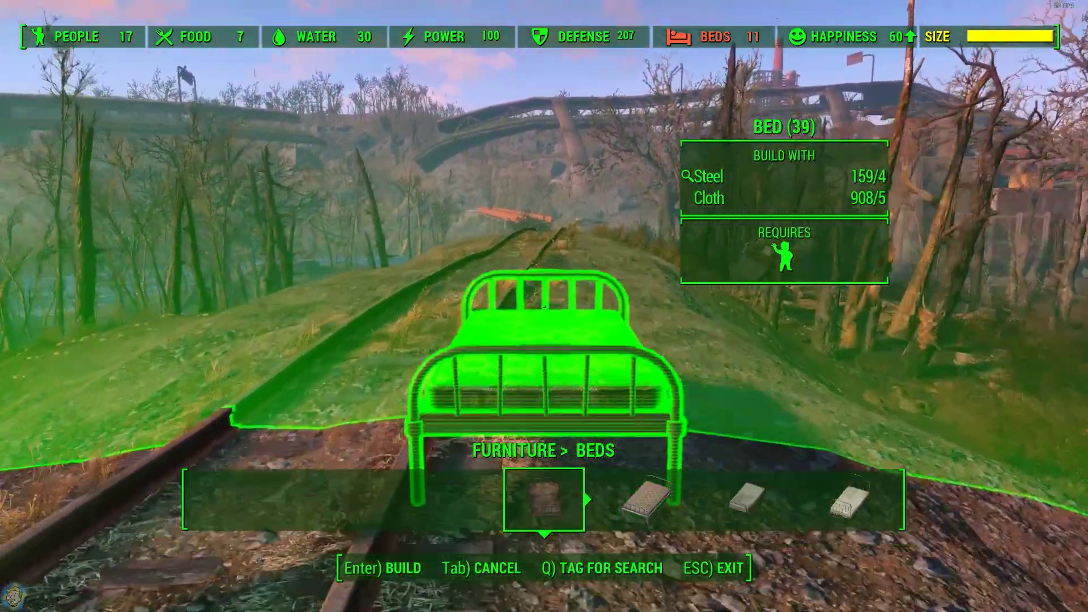
{"action": "key", "text": "w"}
{"action": "key", "text": "s"}
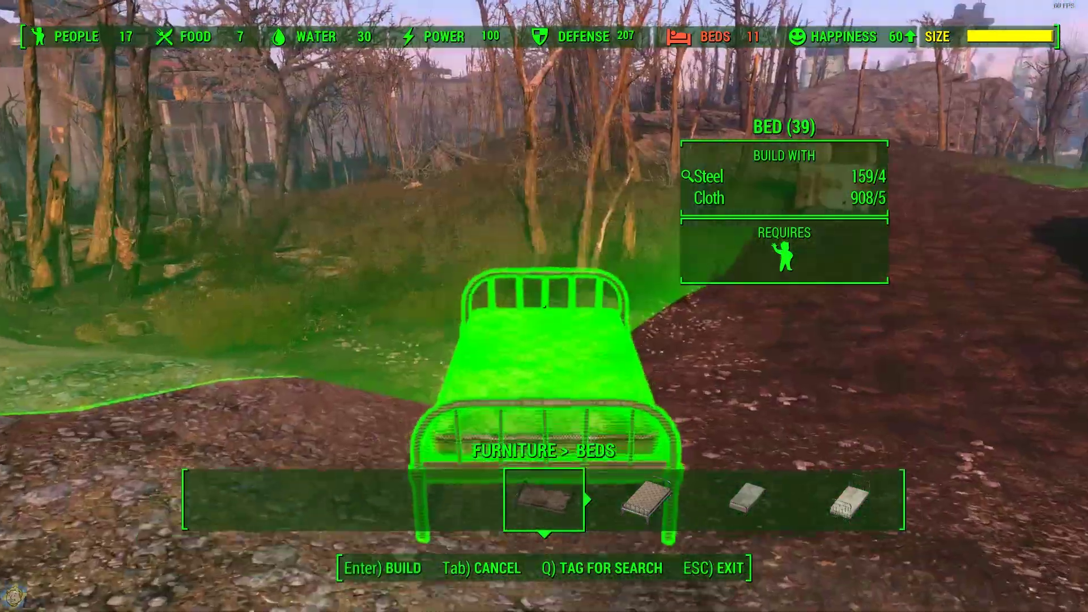
{"action": "key", "text": "w"}
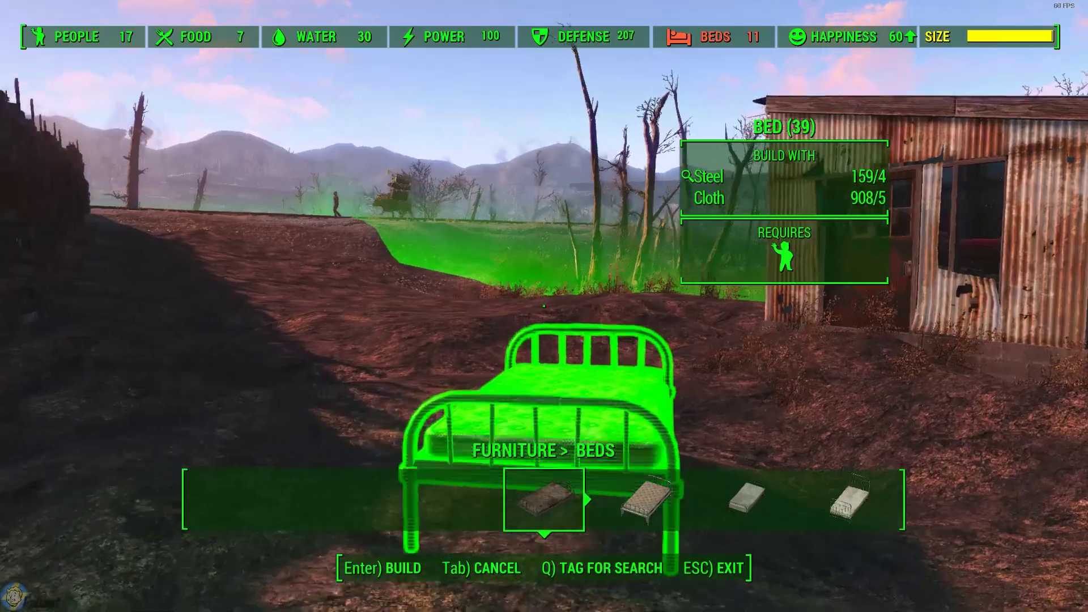
{"action": "key", "text": "Escape"}
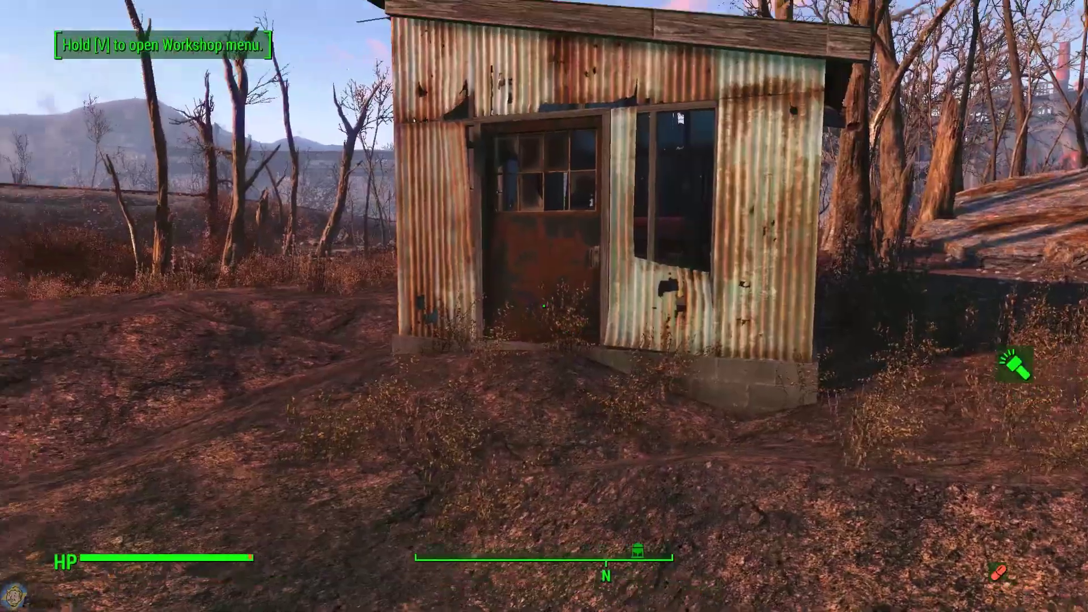